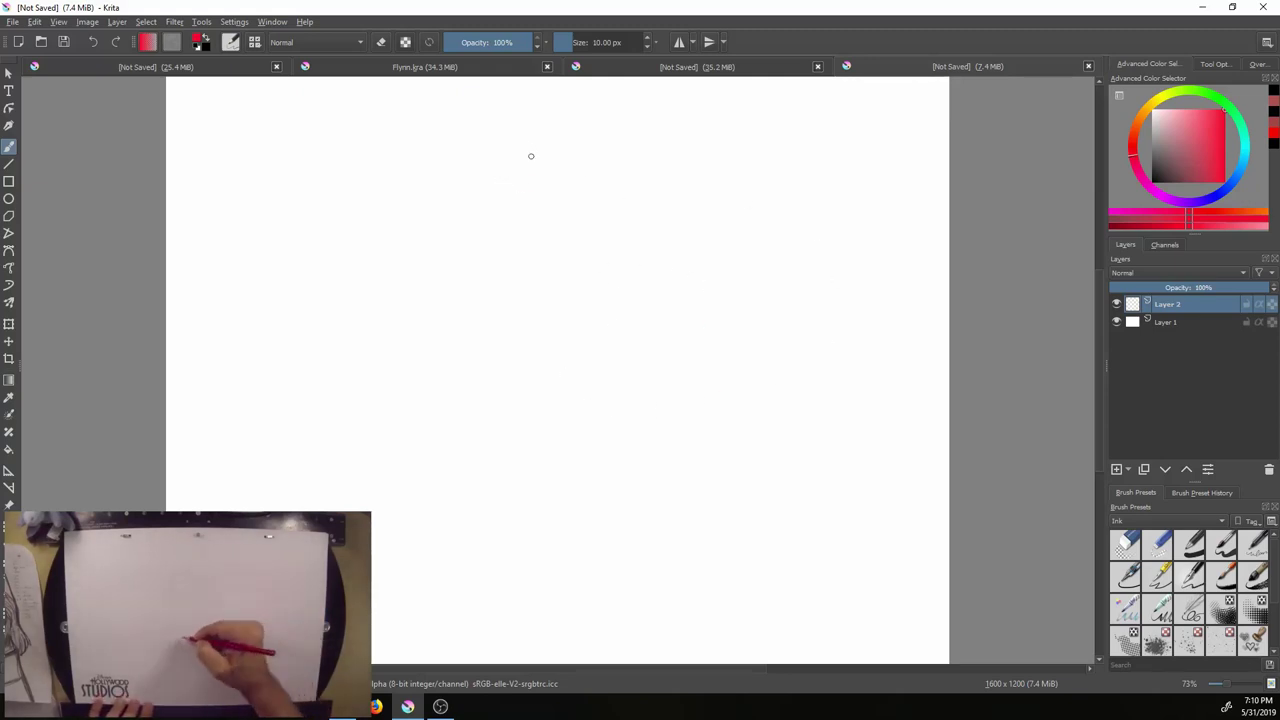
Sketch a large red circle for the skull in the upper middle of the canvas and mark its centre with a dot
mouse_move(542, 152)
mouse_down()
mouse_move(490, 172)
mouse_move(505, 162)
mouse_move(471, 195)
mouse_move(486, 177)
mouse_move(460, 270)
mouse_move(457, 248)
mouse_move(473, 316)
mouse_move(512, 359)
mouse_move(489, 342)
mouse_move(567, 376)
mouse_move(536, 372)
mouse_move(551, 377)
mouse_move(654, 369)
mouse_move(636, 372)
mouse_move(688, 345)
mouse_move(707, 311)
mouse_move(719, 225)
mouse_move(706, 184)
mouse_move(637, 132)
mouse_move(560, 133)
mouse_move(493, 172)
mouse_up()
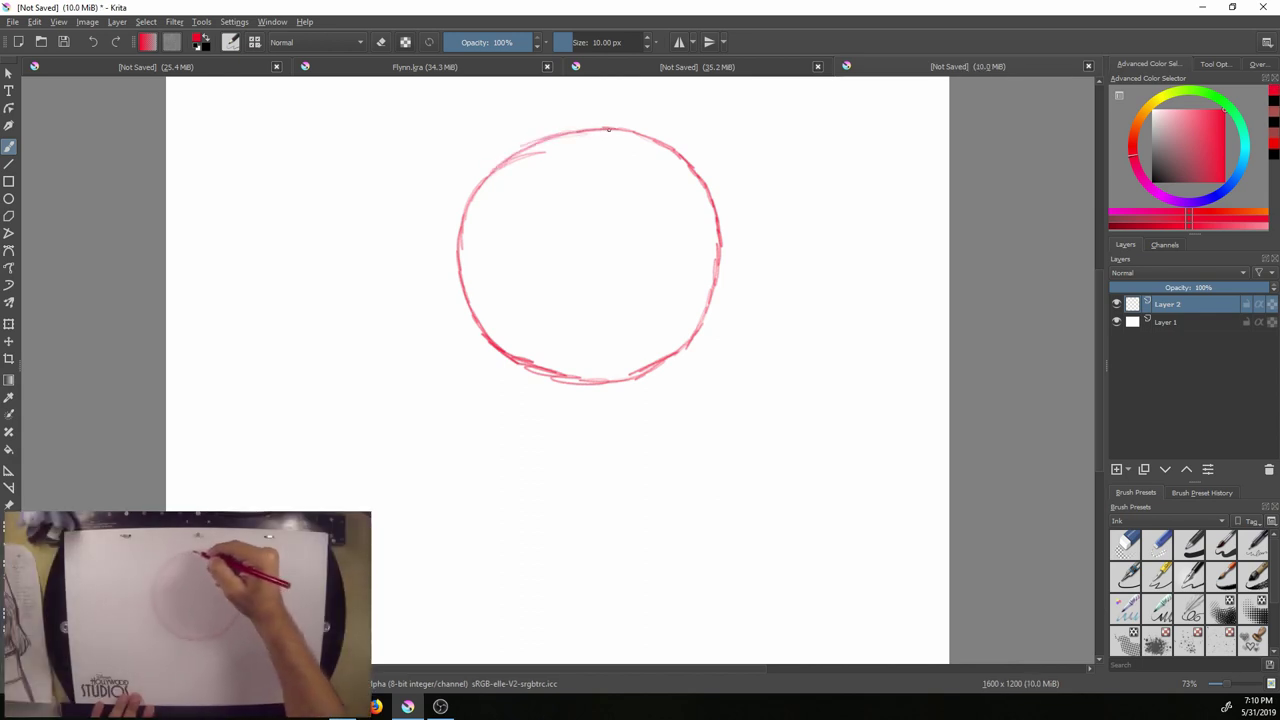
drag(604, 127, 483, 181)
drag(466, 306, 483, 341)
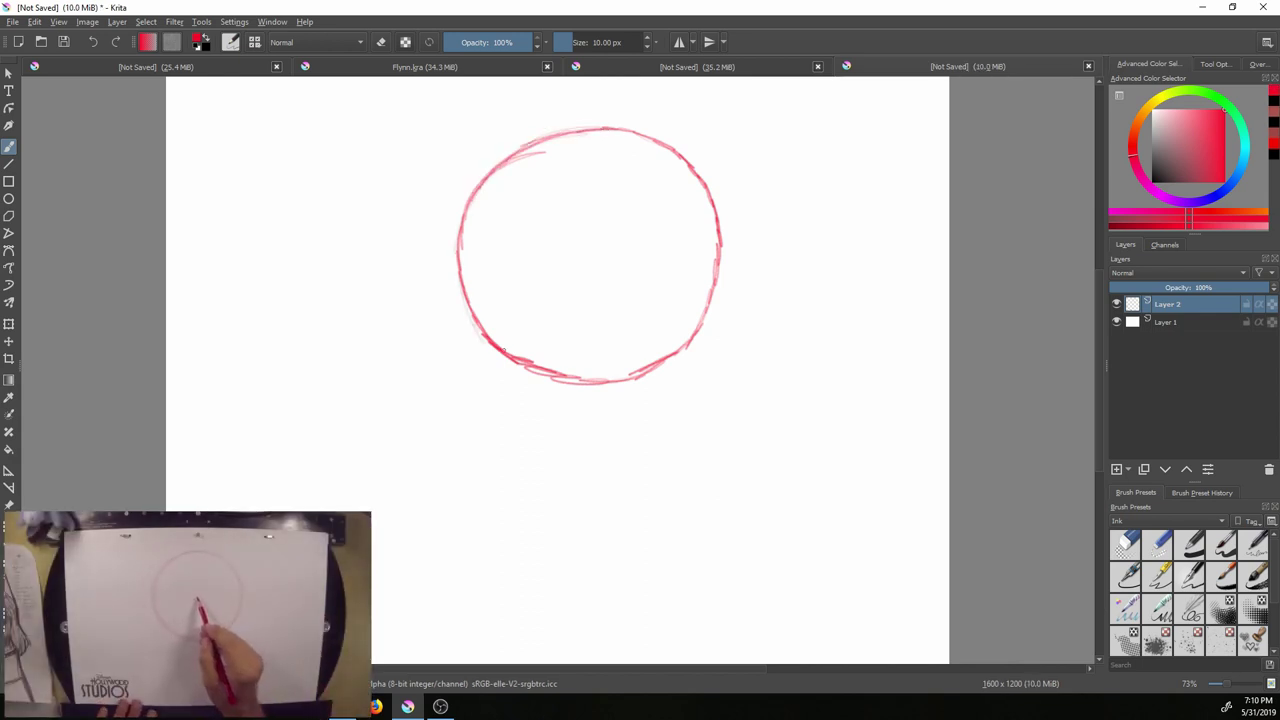
key(ctrl+z)
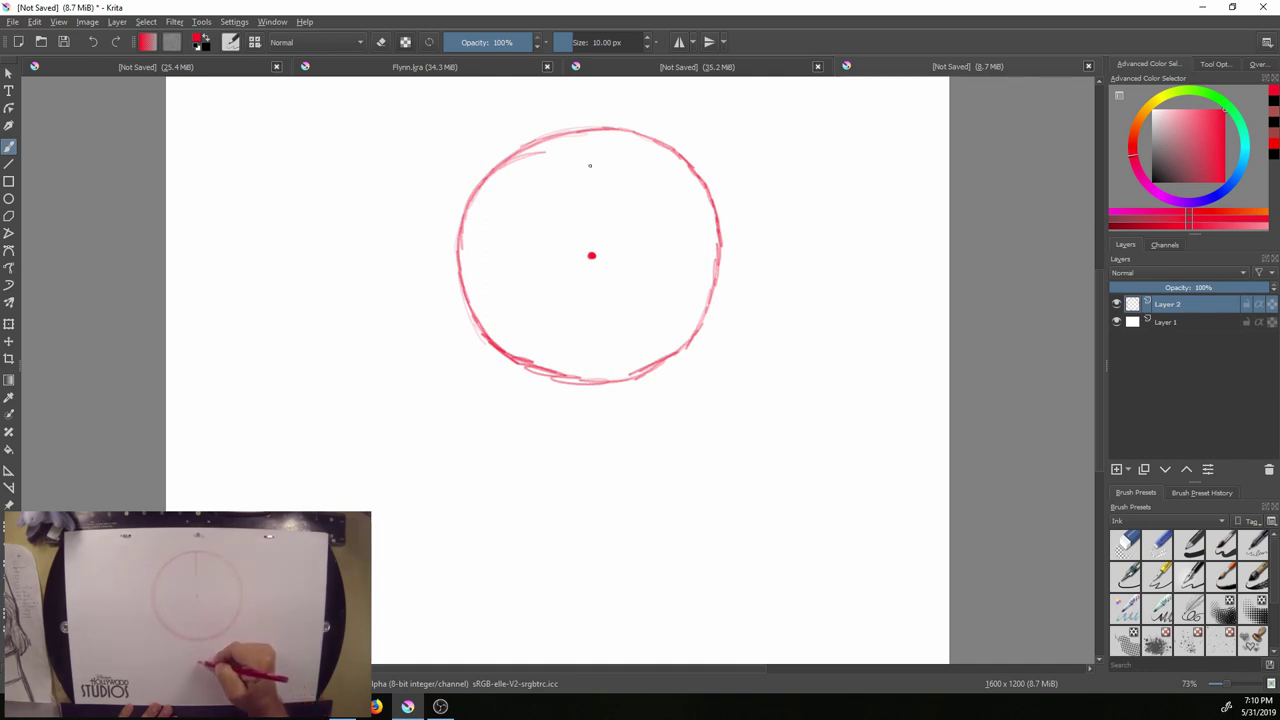
Sketch a vertical axis from the circle's top through its centre dot, extending about one circle diameter below its base
drag(591, 128, 590, 266)
drag(588, 165, 596, 370)
drag(593, 274, 596, 506)
drag(590, 390, 591, 545)
drag(595, 420, 598, 568)
drag(597, 465, 598, 592)
drag(597, 536, 598, 608)
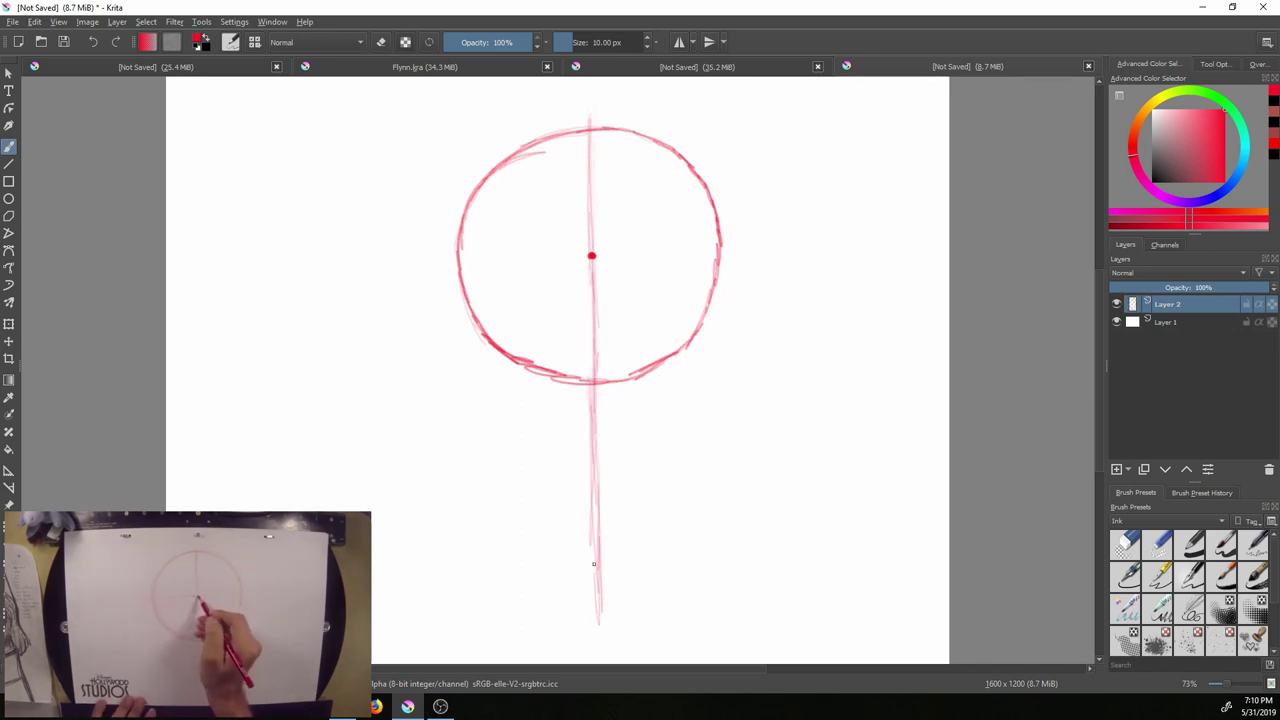
drag(592, 514, 598, 624)
Sketch a horizontal guideline through the circle's centre dot, extending slightly past the circle on both sides
mouse_move(415, 262)
mouse_down()
mouse_move(762, 252)
mouse_move(428, 255)
mouse_move(776, 252)
mouse_up()
drag(464, 260, 524, 256)
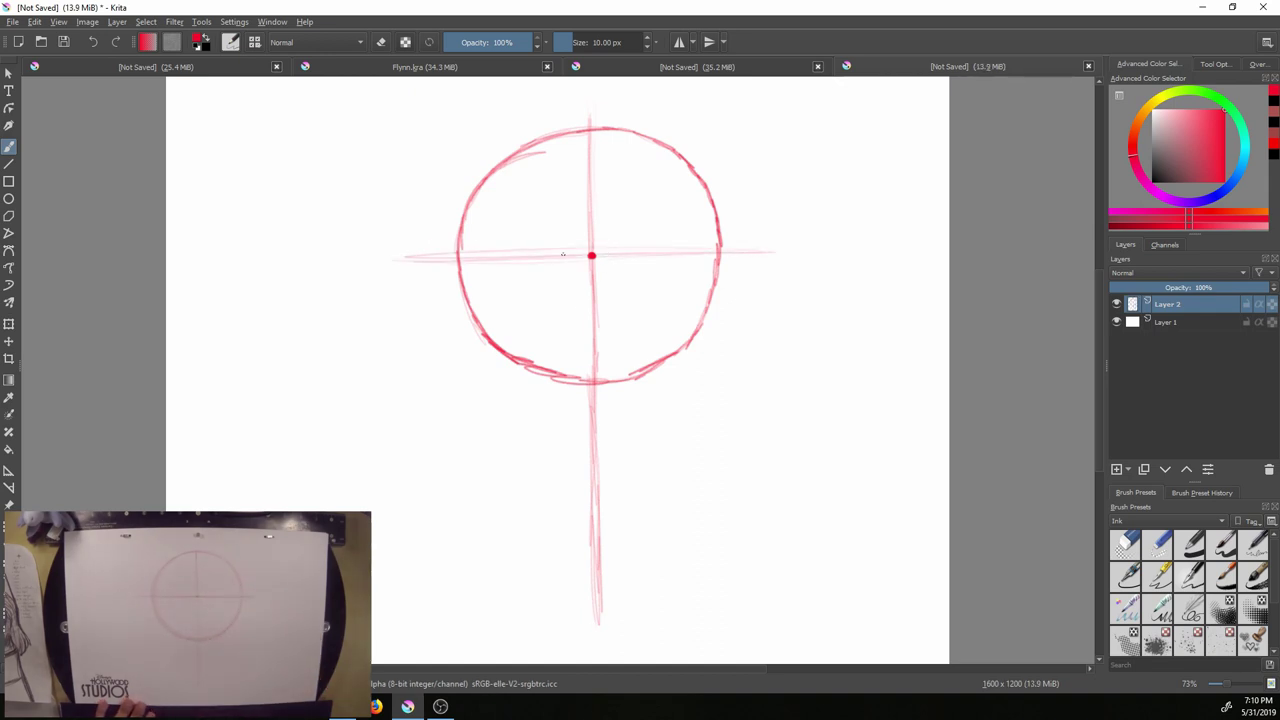
mouse_move(394, 273)
mouse_down()
mouse_move(486, 251)
mouse_move(387, 253)
mouse_up()
drag(387, 253, 805, 254)
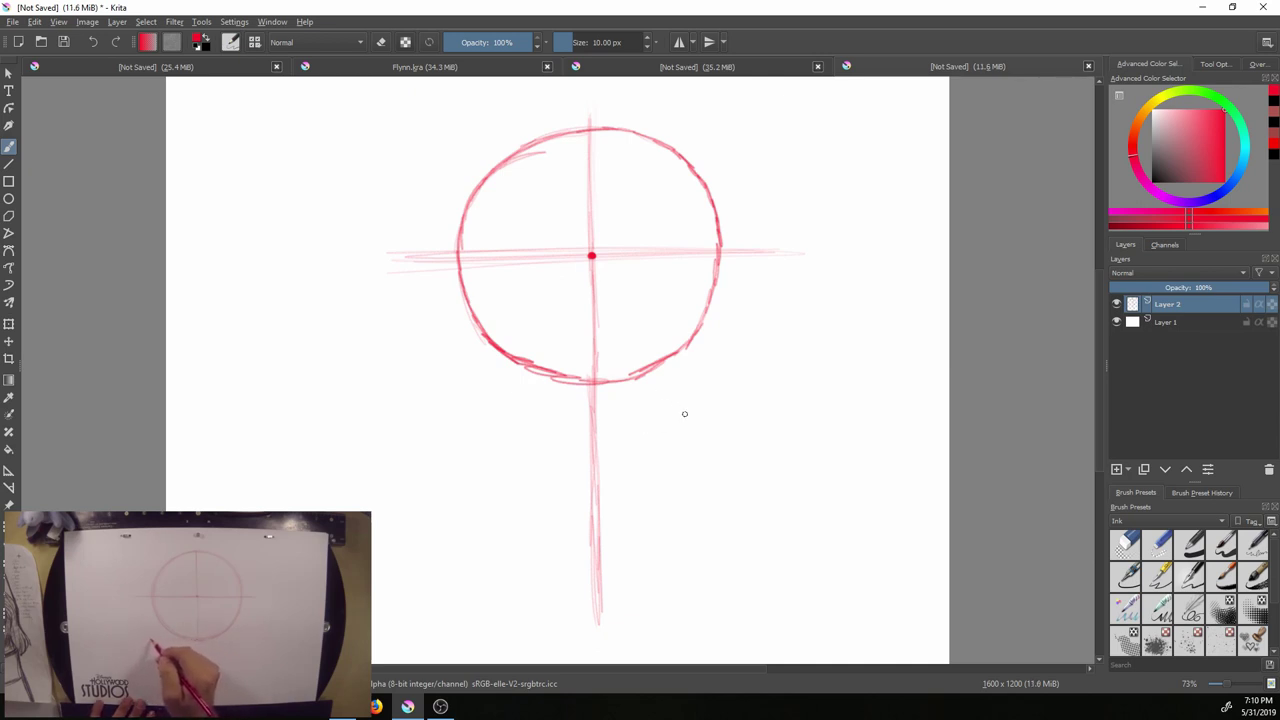
Sketch a horizontal guideline touching the base of the circle, extending past it on both sides
mouse_move(748, 384)
mouse_down()
mouse_move(432, 391)
mouse_move(725, 387)
mouse_move(555, 387)
mouse_move(766, 399)
mouse_move(388, 392)
mouse_up()
drag(698, 393, 396, 400)
drag(804, 382, 506, 389)
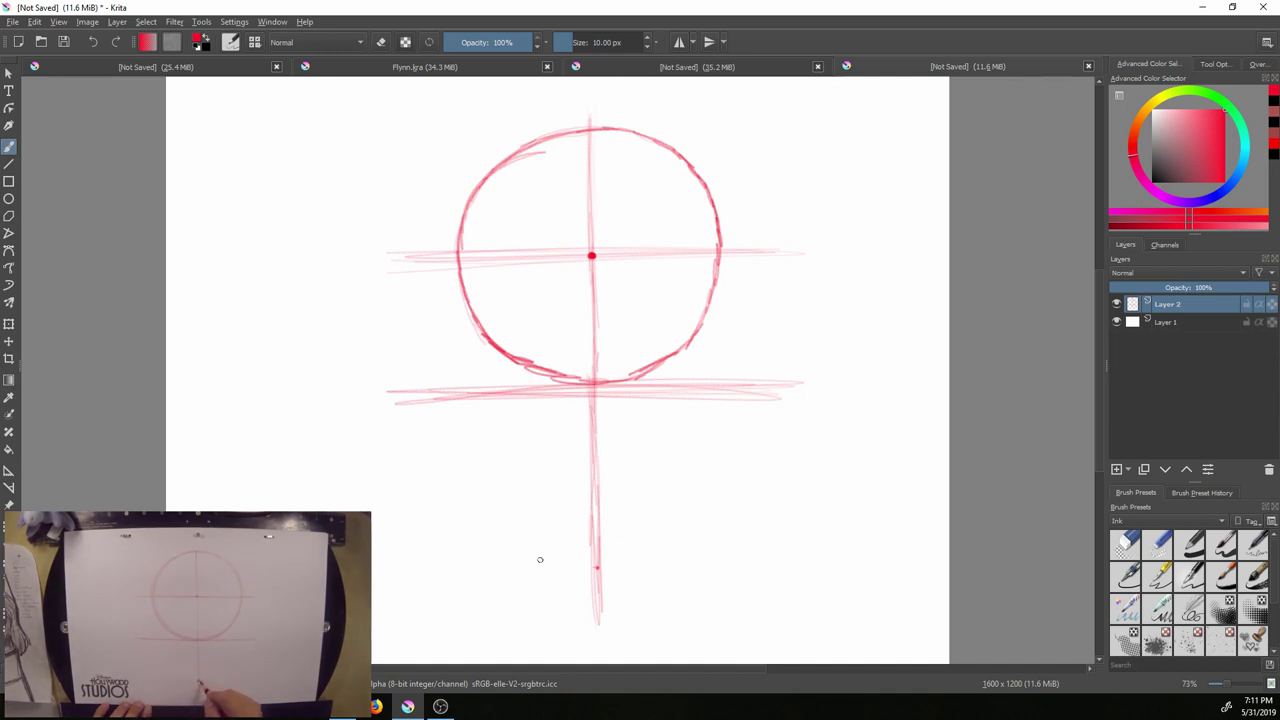
mouse_move(480, 571)
mouse_down()
mouse_move(774, 560)
mouse_move(406, 577)
mouse_up()
drag(802, 559, 640, 563)
drag(720, 562, 410, 572)
drag(616, 561, 390, 565)
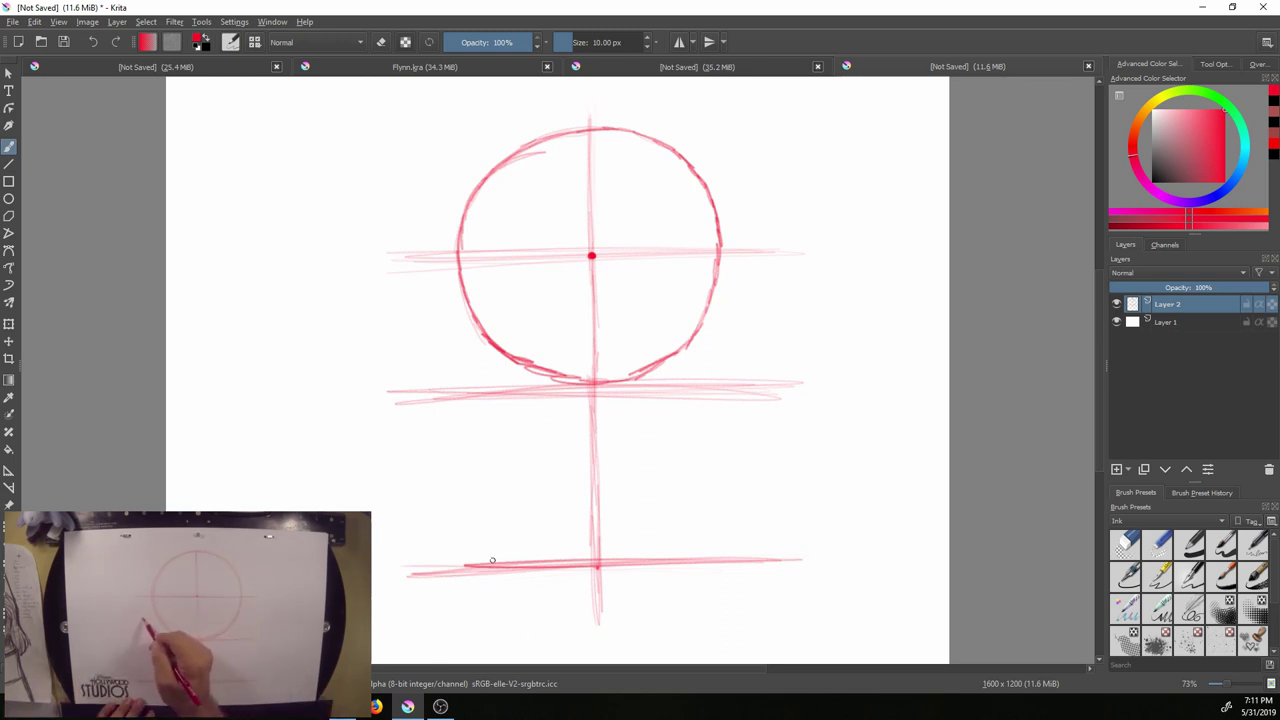
click(94, 42)
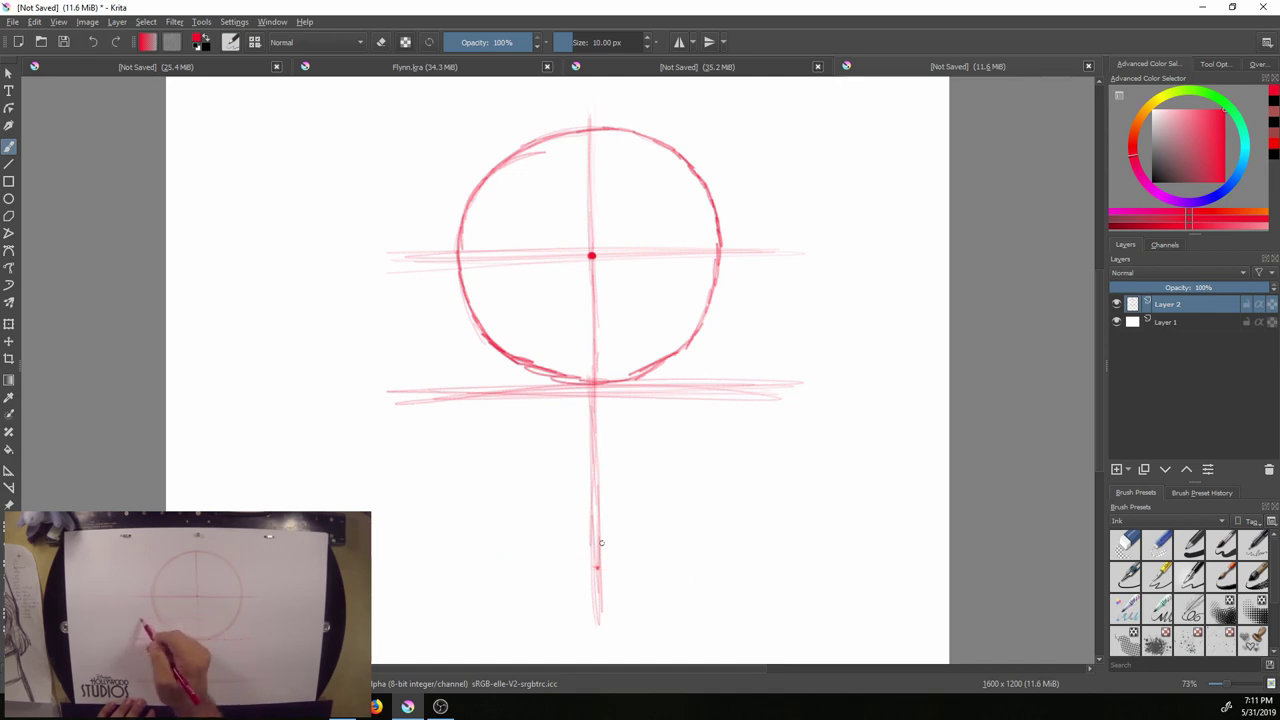
Sketch horizontal guidelines at the chin, midway through the circle's lower half, and midway between the circle's base and the chin
mouse_move(508, 553)
mouse_down()
mouse_move(590, 551)
mouse_move(471, 554)
mouse_move(809, 545)
mouse_move(422, 555)
mouse_up()
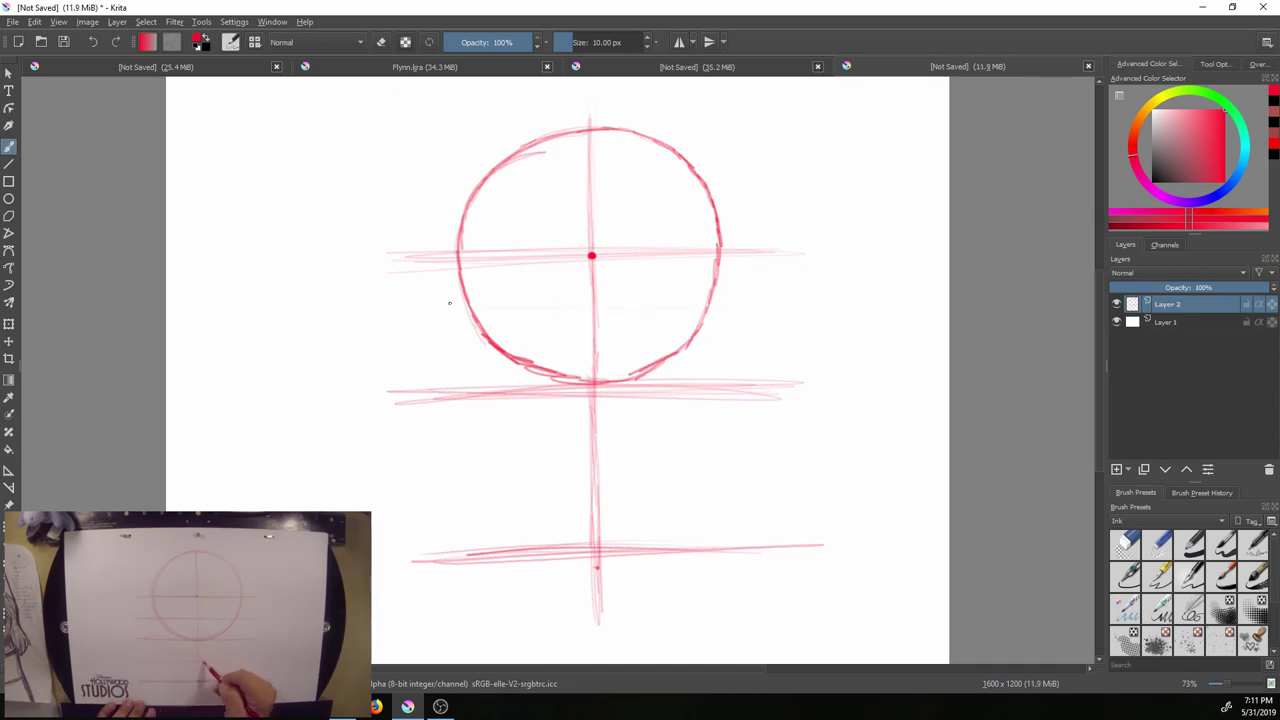
mouse_move(412, 308)
mouse_down()
mouse_move(764, 304)
mouse_move(534, 323)
mouse_move(366, 316)
mouse_move(544, 322)
mouse_up()
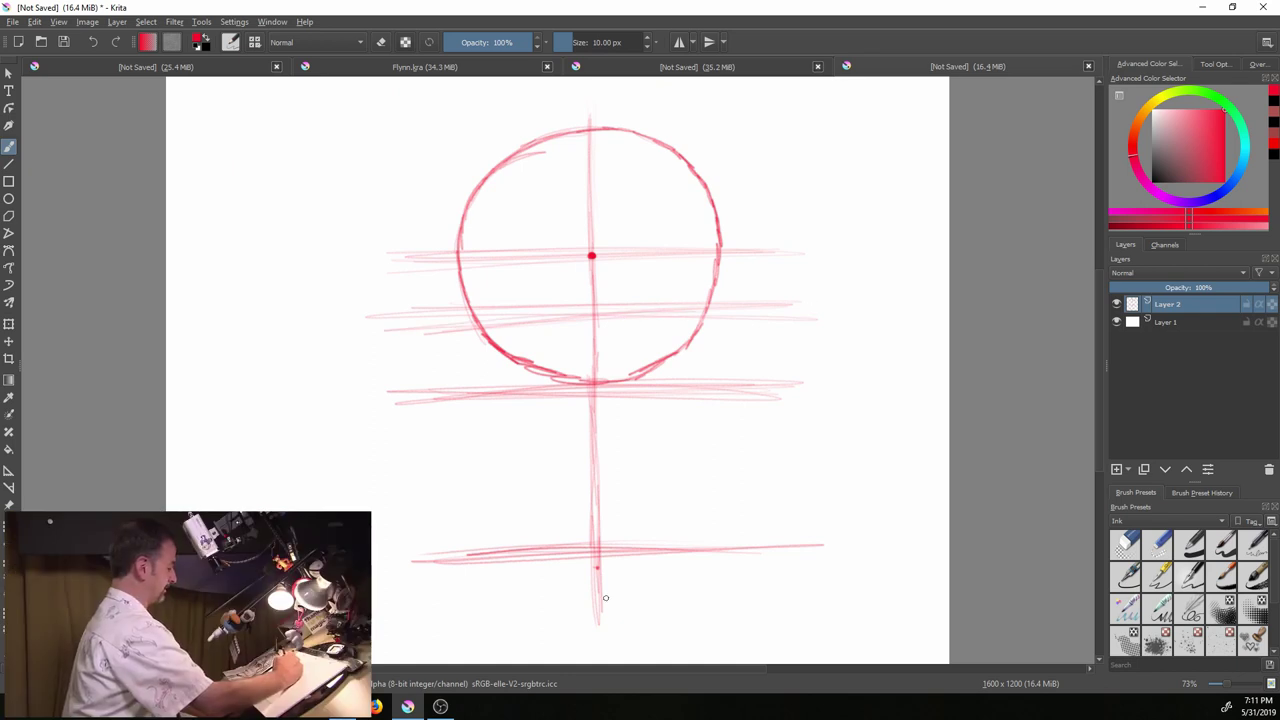
mouse_move(763, 466)
mouse_down()
mouse_move(460, 477)
mouse_move(796, 460)
mouse_up()
drag(388, 488, 784, 462)
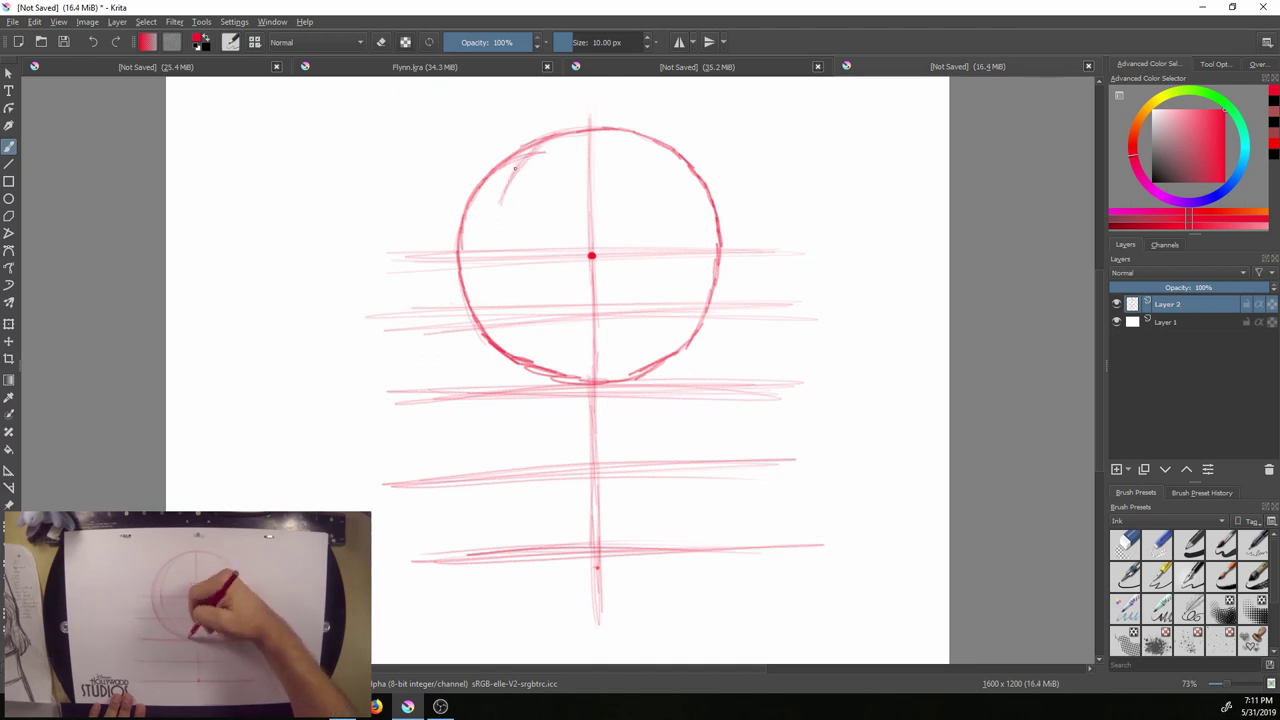
Sketch a curved arc inside the circle's left edge, running from its upper-left rim down to its lower-left rim
drag(500, 310, 491, 217)
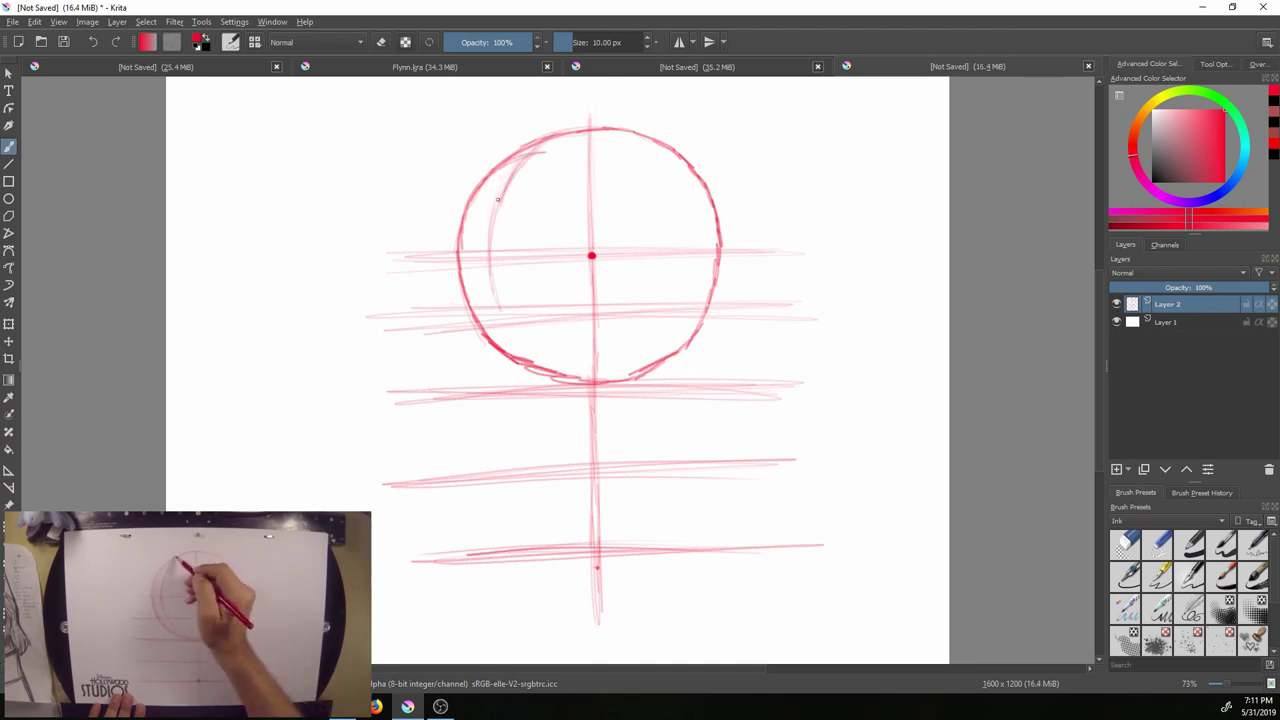
mouse_move(490, 276)
mouse_down()
mouse_move(506, 335)
mouse_move(545, 377)
mouse_up()
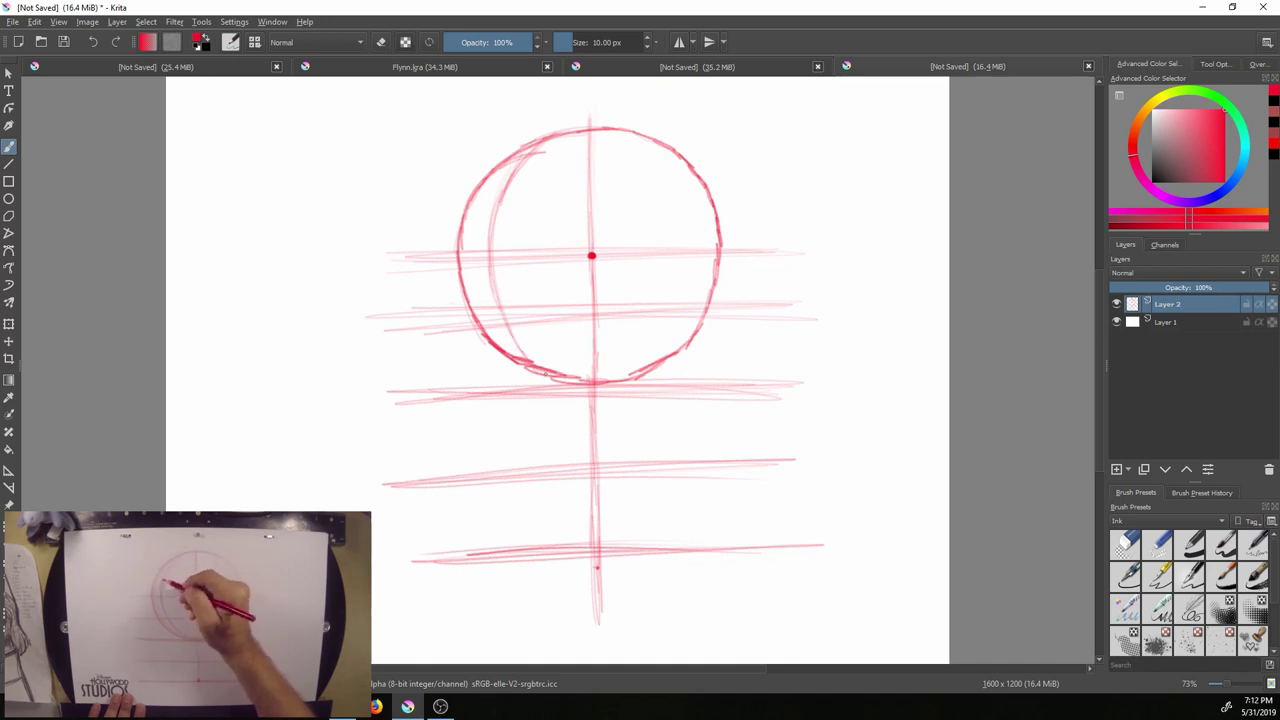
mouse_move(491, 225)
mouse_down()
mouse_move(524, 156)
mouse_move(565, 123)
mouse_up()
drag(496, 274, 510, 318)
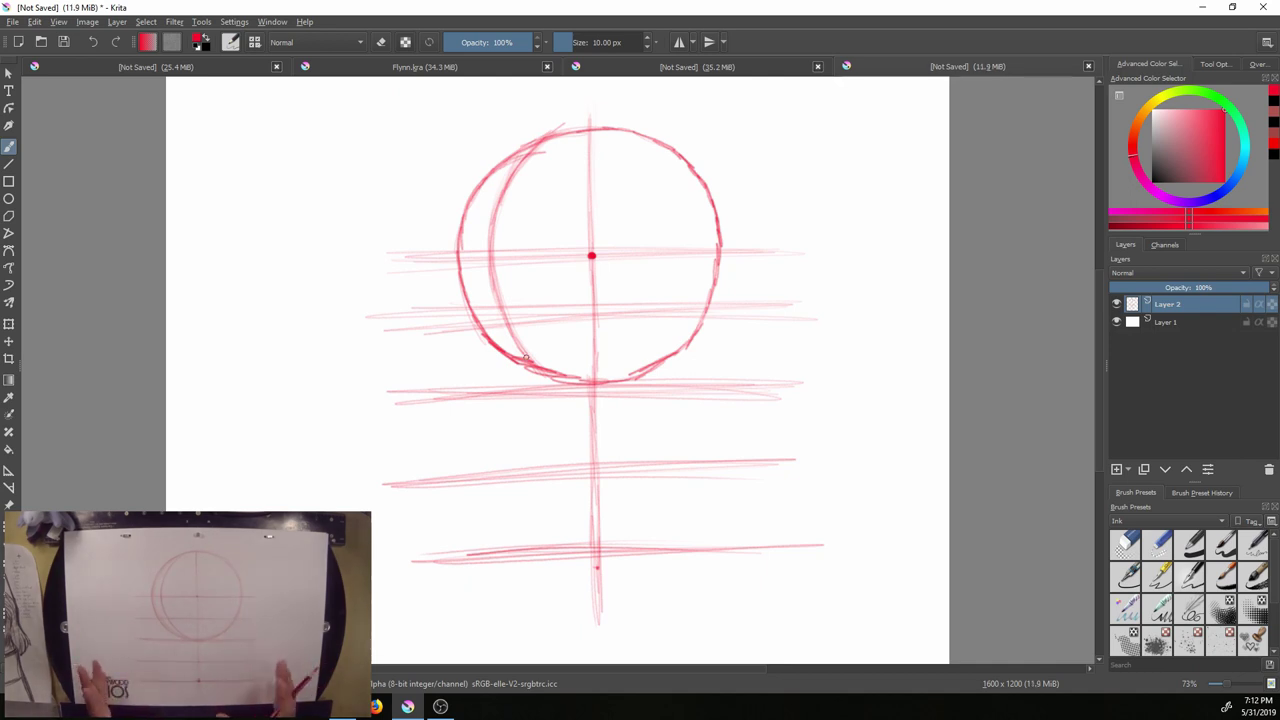
Add one new paint layer above the red construction sketch and set the brush colour to black
click(1117, 469)
click(1117, 469)
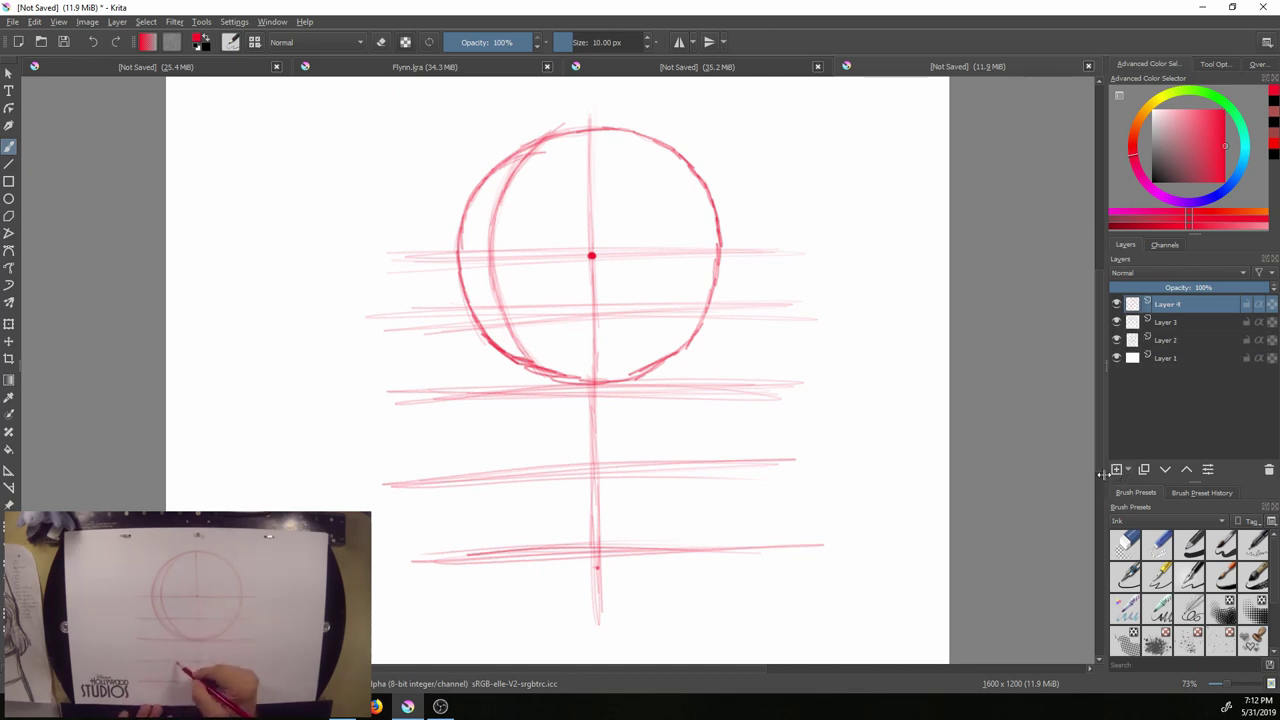
click(1269, 470)
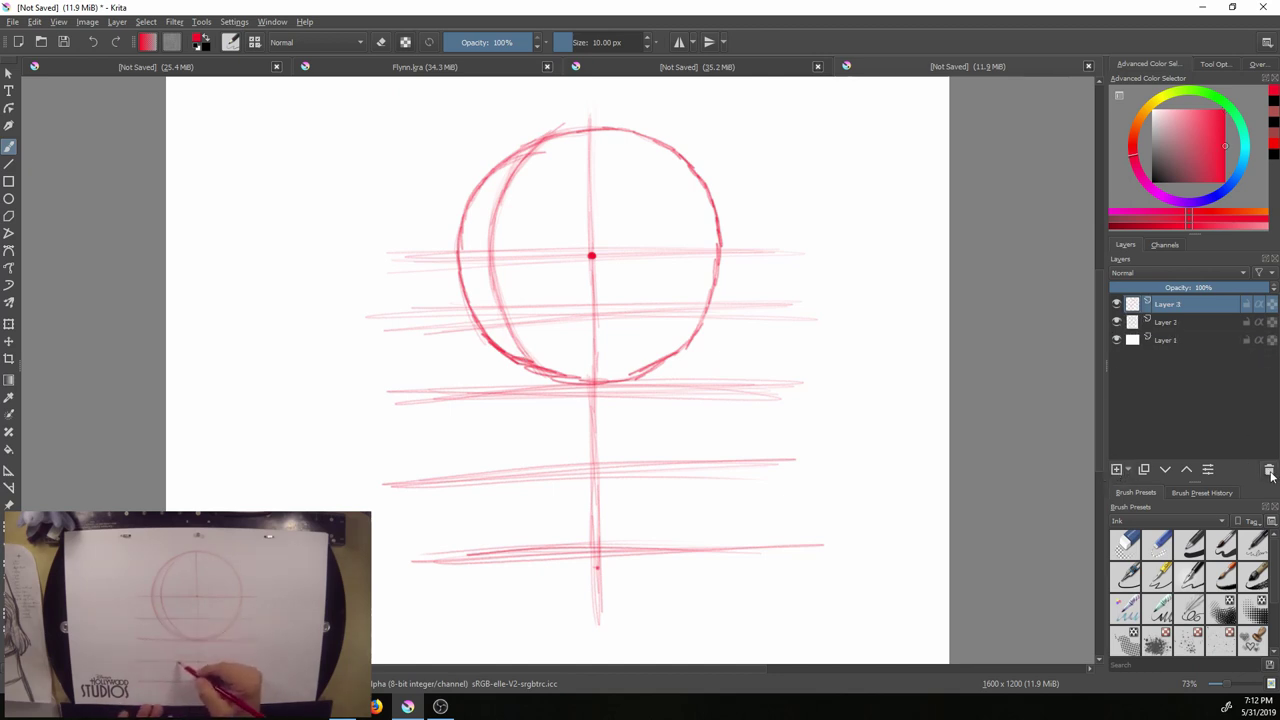
drag(1198, 151, 1095, 205)
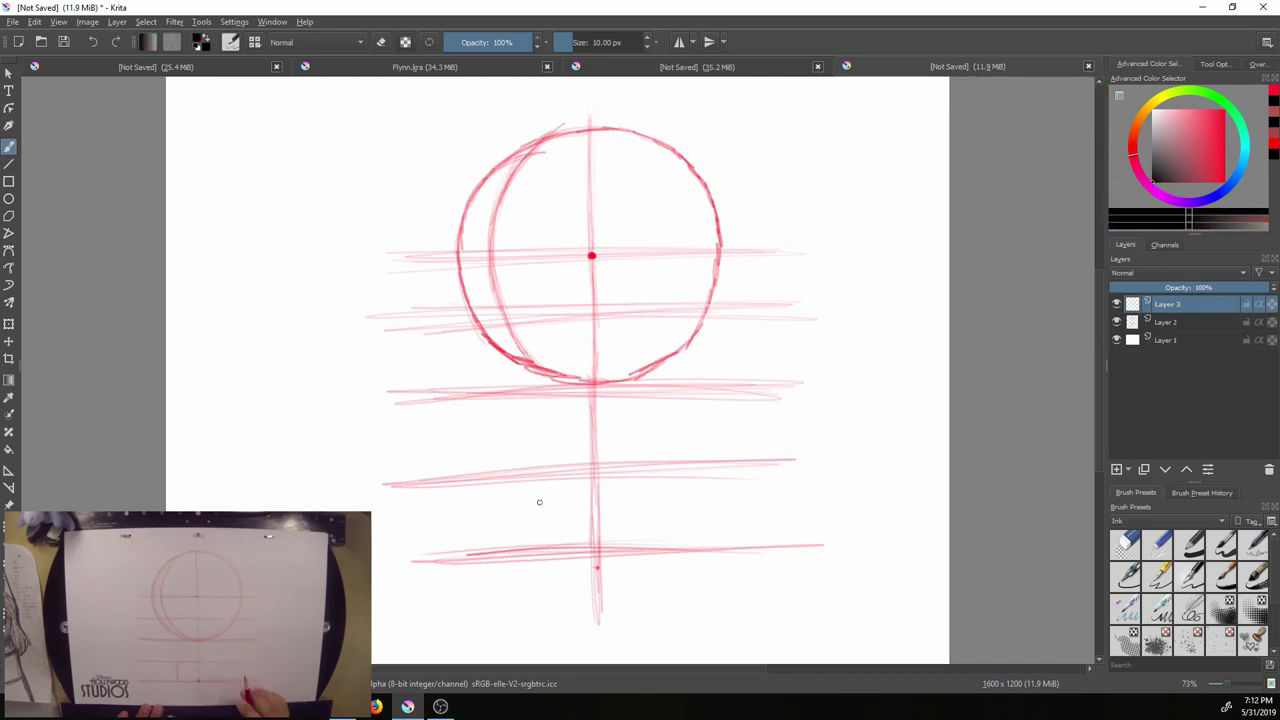
Sketch a black vertical line from the circle's lower-left rim to the chin guideline, with a short base line to the vertical axis
mouse_move(524, 486)
mouse_down()
mouse_move(524, 544)
mouse_move(523, 480)
mouse_up()
drag(522, 551, 605, 549)
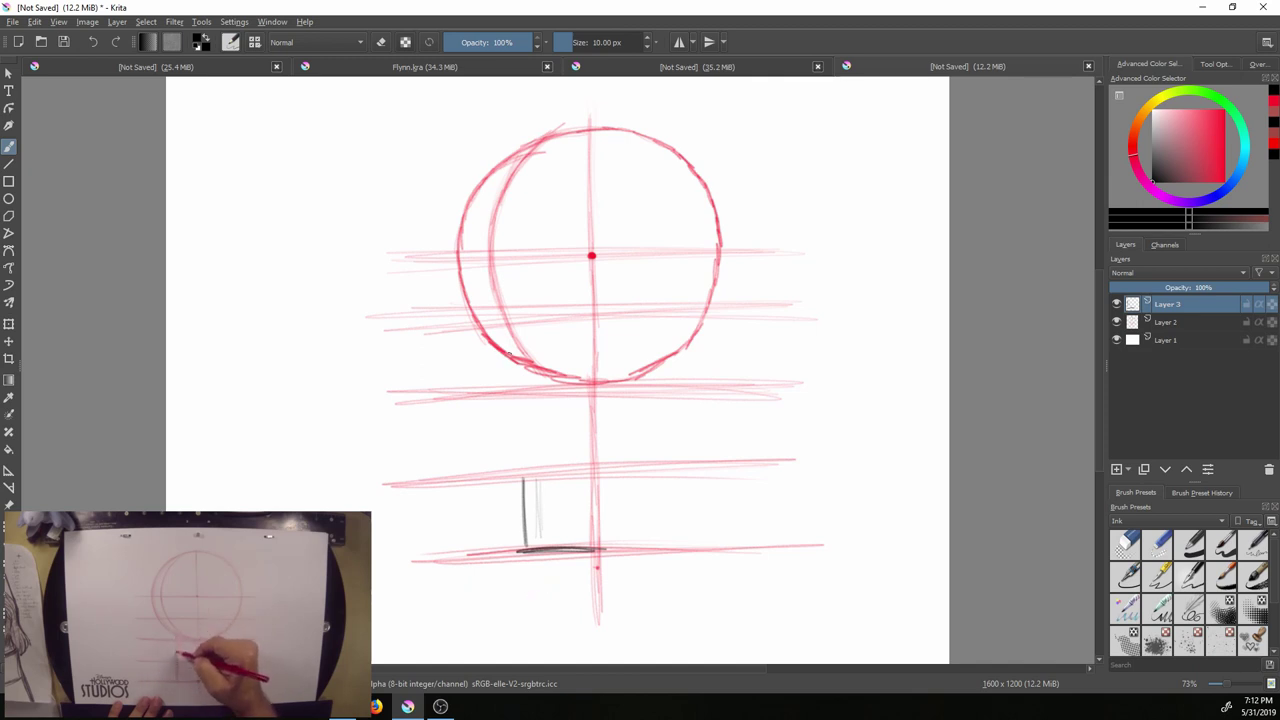
drag(518, 360, 526, 478)
drag(518, 344, 522, 484)
drag(520, 396, 523, 508)
drag(523, 429, 523, 556)
drag(517, 352, 523, 540)
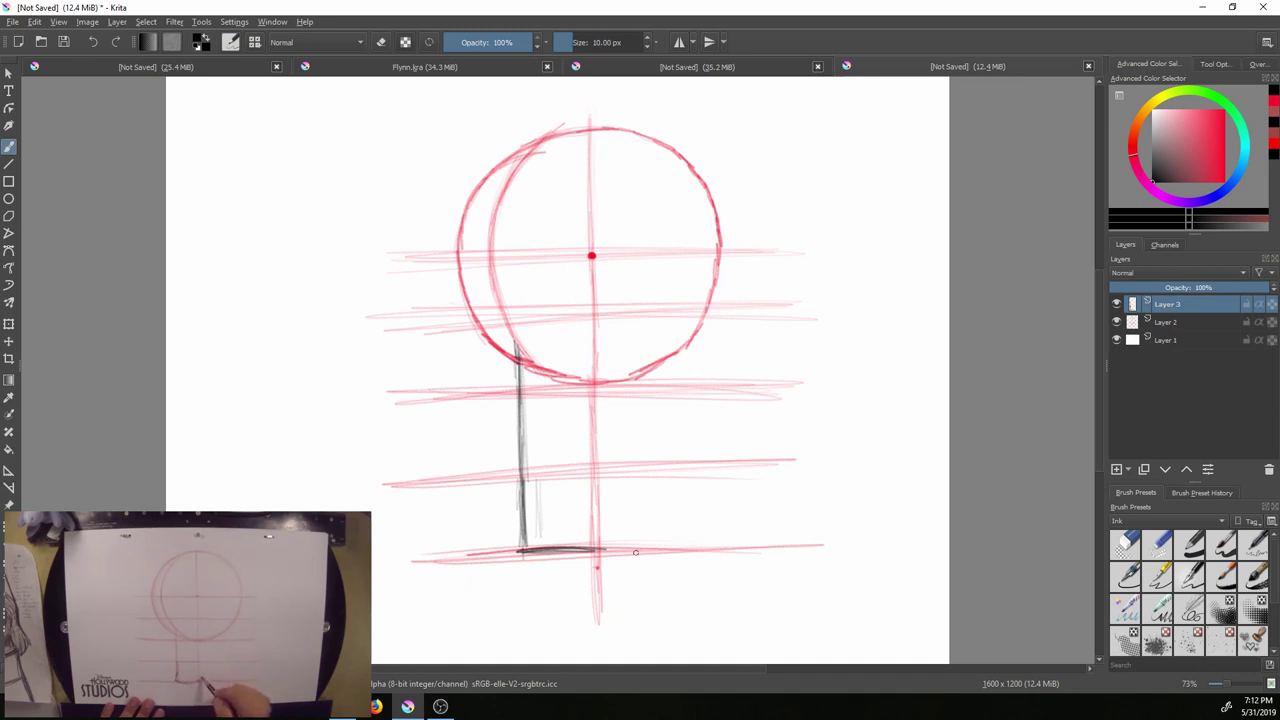
Add another paint layer and sketch the chin's curved contour around the lower end of the black vertical line
click(1116, 470)
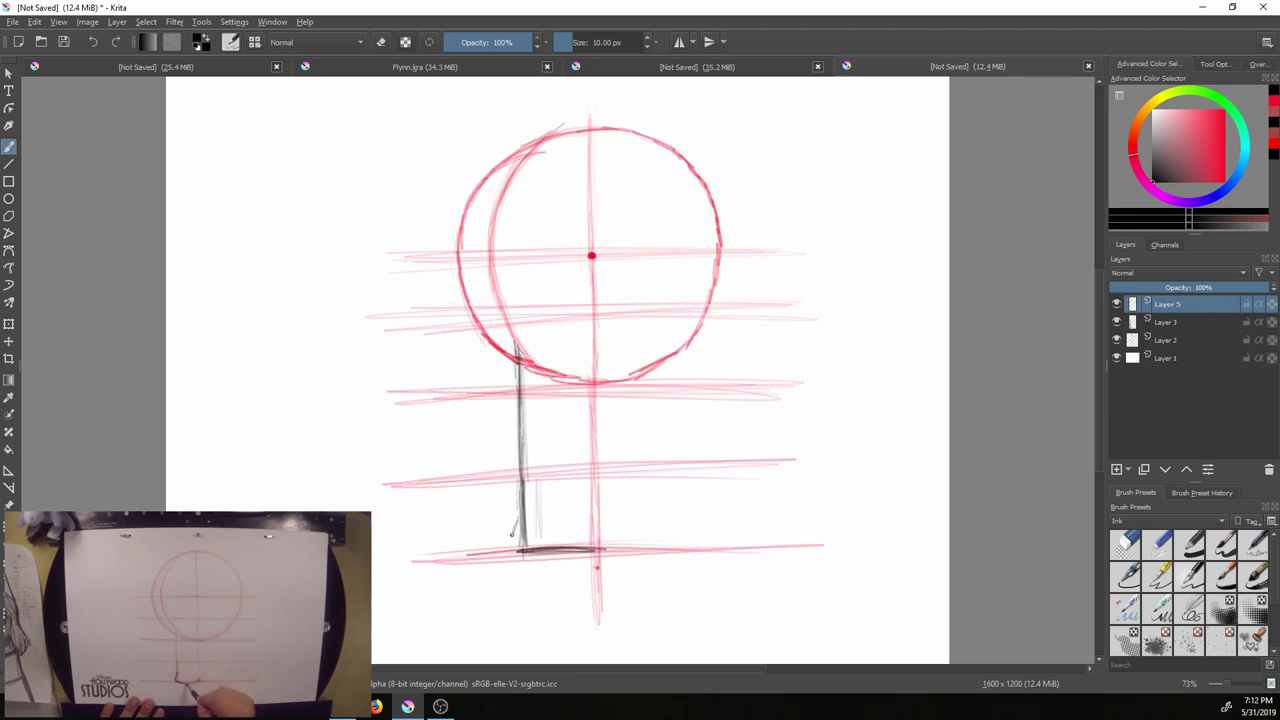
drag(512, 535, 521, 551)
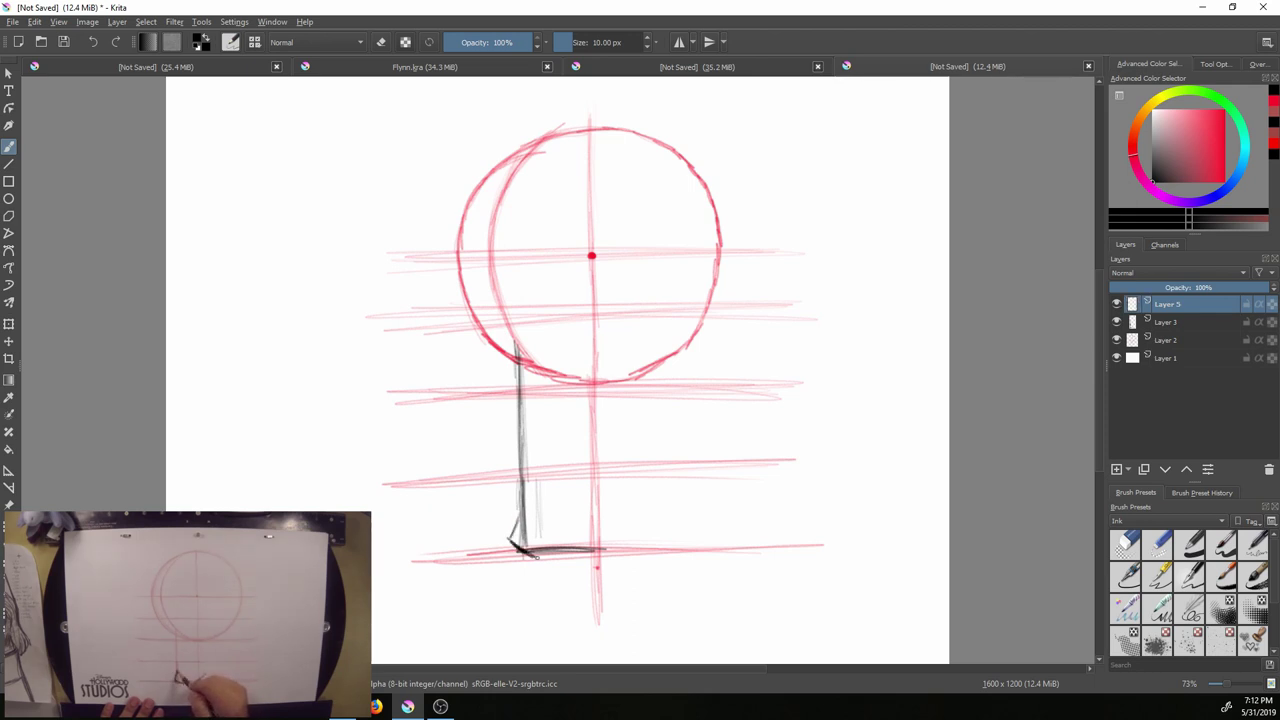
mouse_move(536, 555)
mouse_down()
mouse_move(583, 562)
mouse_move(626, 530)
mouse_up()
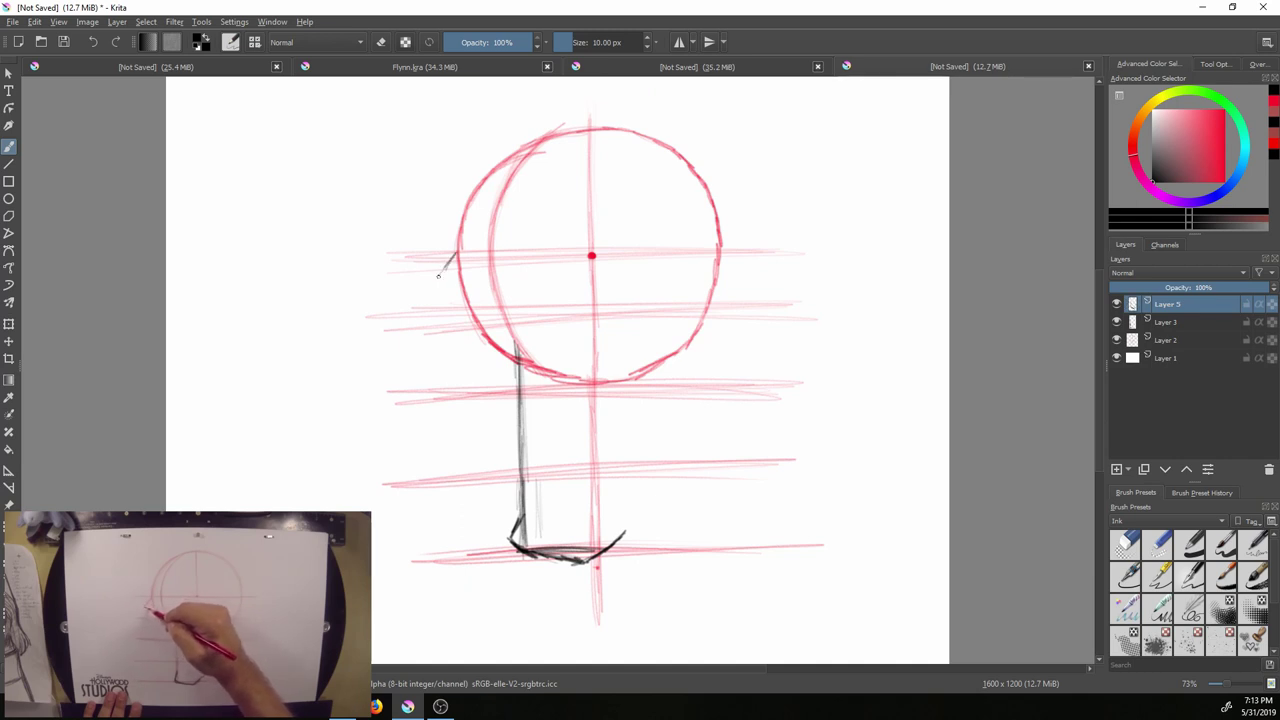
Sketch a pointed brow wedge from the circle's left edge at the centre guideline, returning to the inner arc
drag(442, 266, 434, 280)
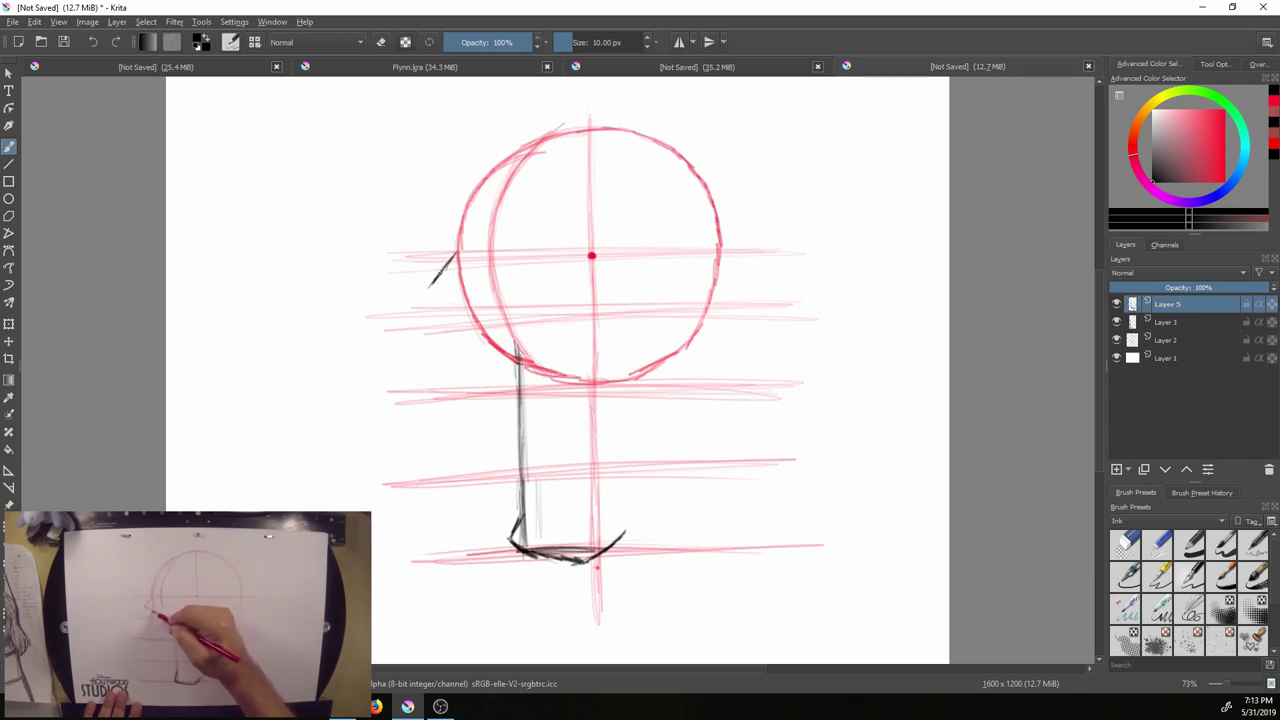
drag(455, 300, 502, 306)
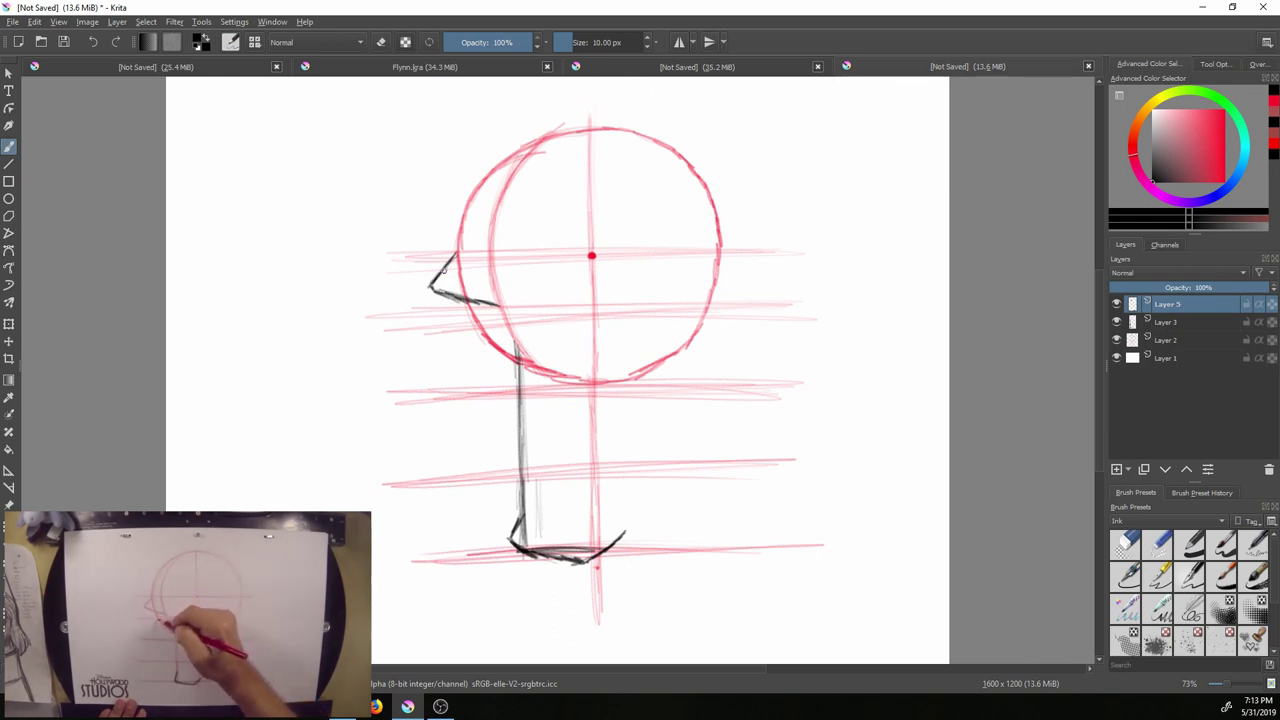
right_click(714, 319)
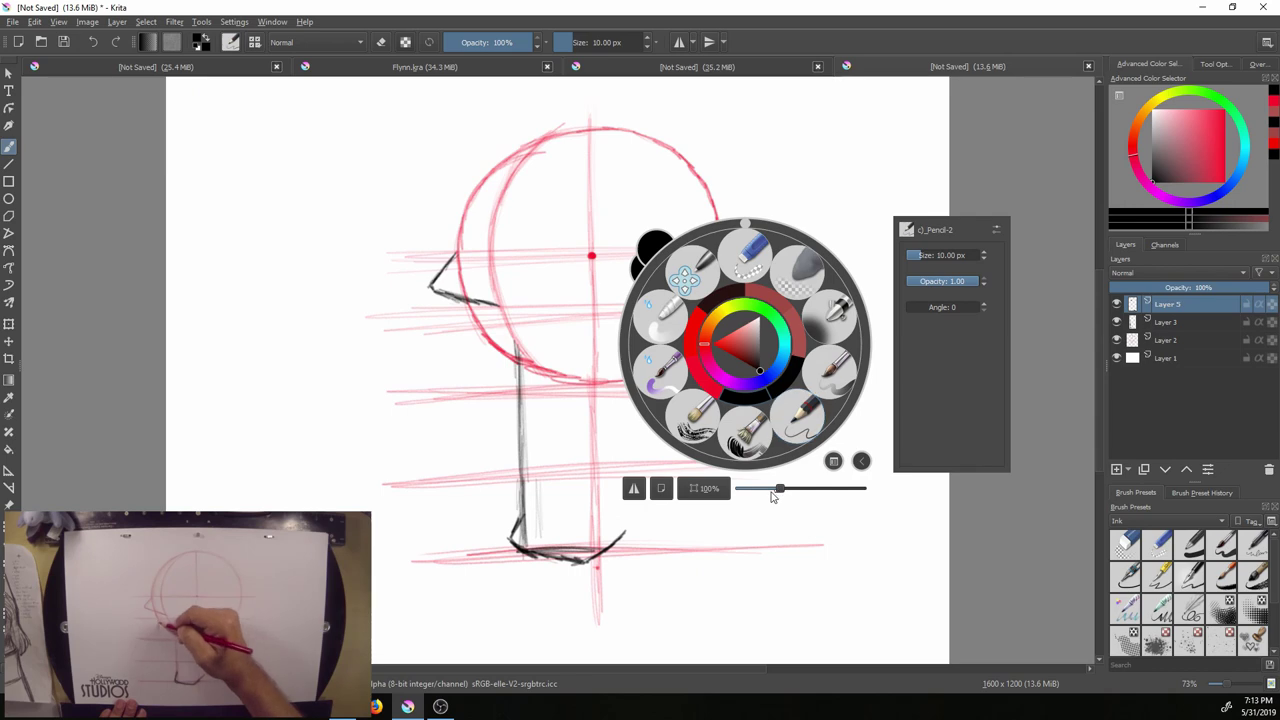
right_click(772, 492)
right_click(770, 491)
drag(812, 633, 811, 633)
drag(1012, 426, 959, 428)
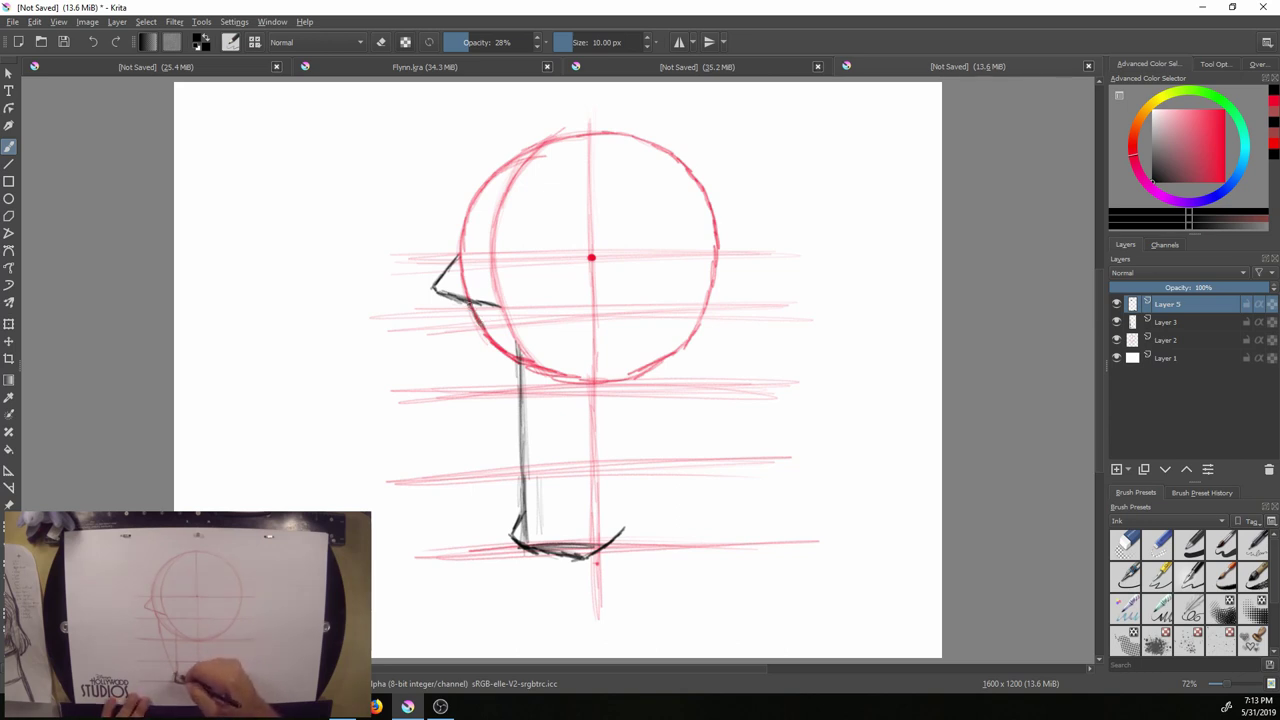
right_click(376, 318)
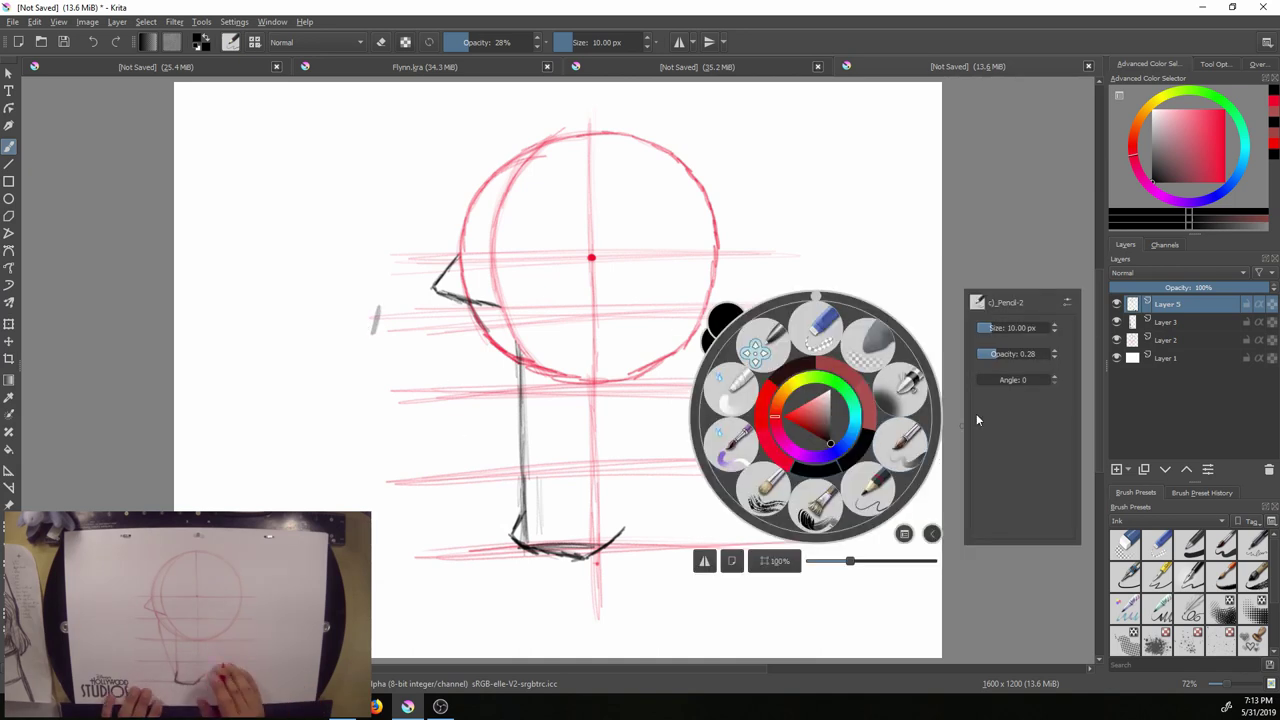
drag(1026, 354, 1052, 354)
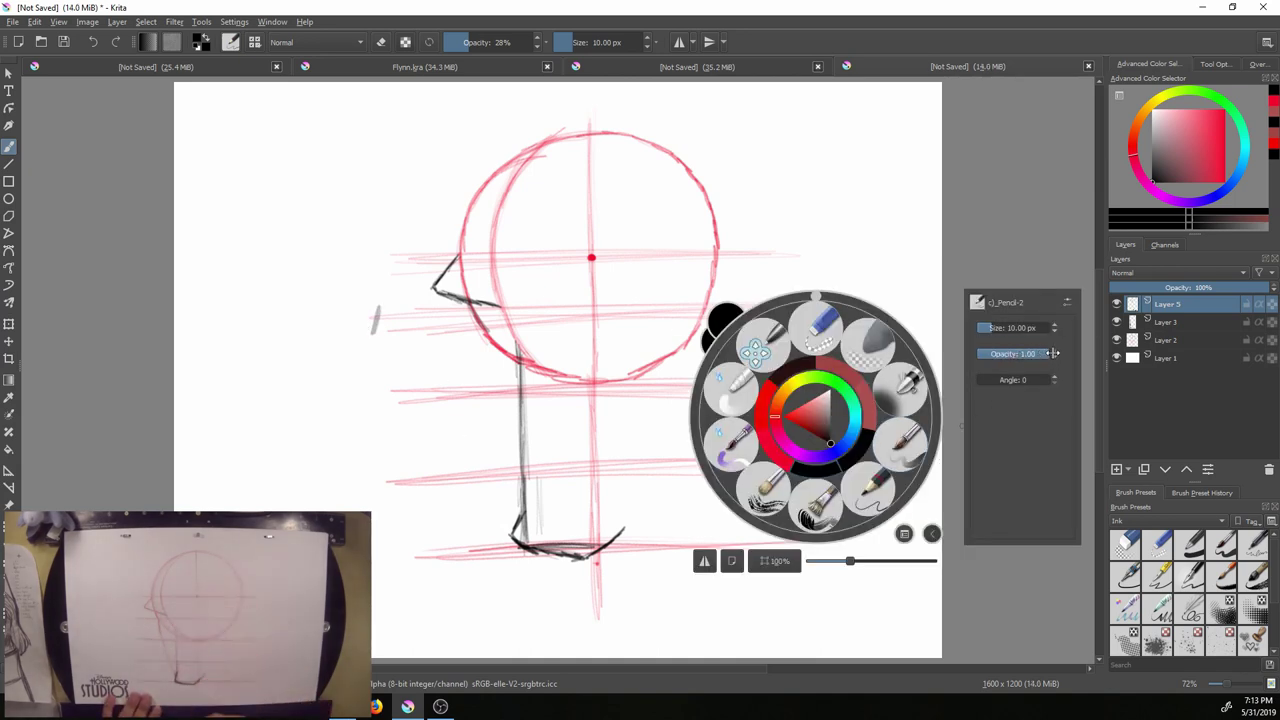
click(788, 243)
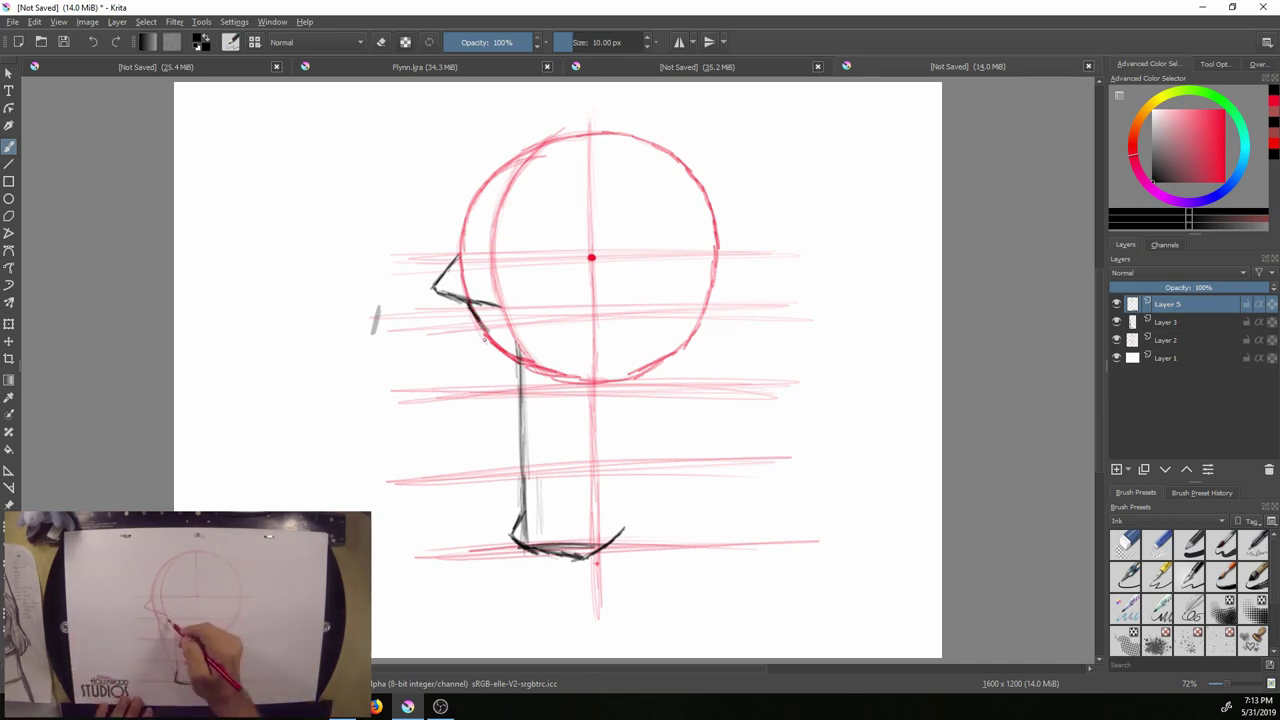
Sketch the front contour of the face from below the brow wedge, curving down to the top of the chin
drag(480, 332, 525, 506)
drag(499, 428, 515, 471)
drag(481, 338, 519, 495)
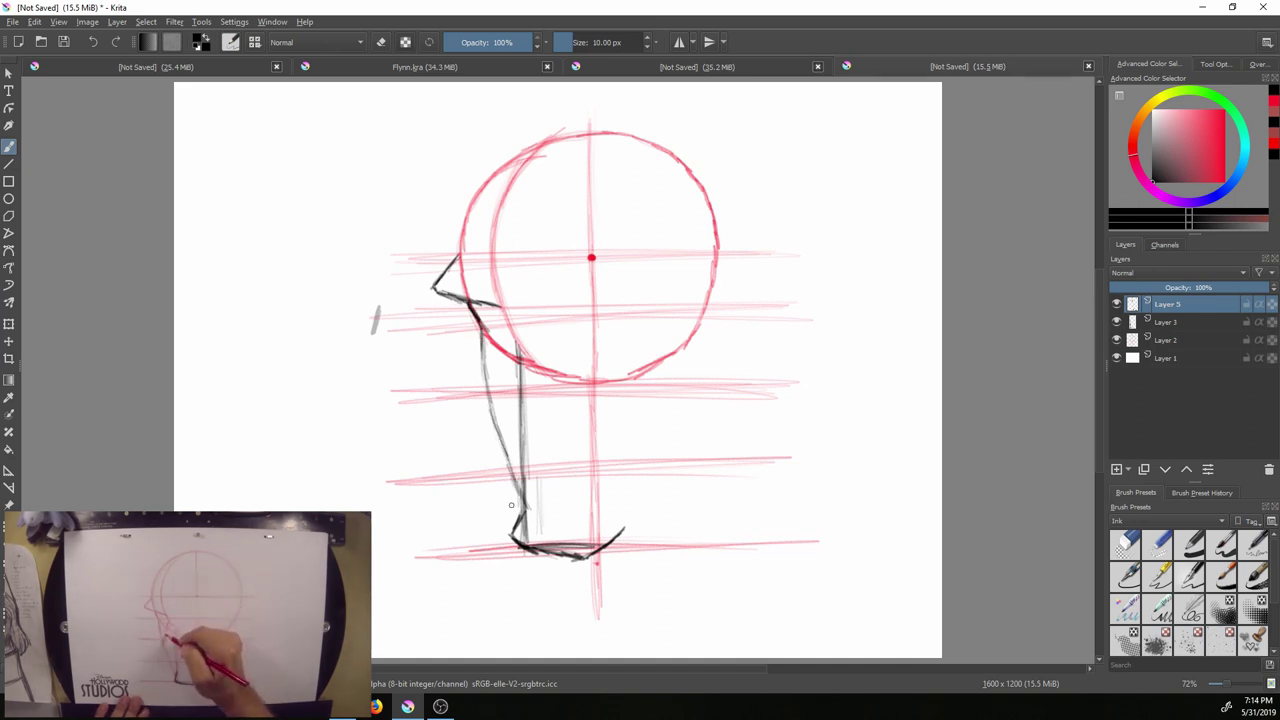
Add another paint layer and sketch the nose profile from below the brow wedge to its tip and back along the nose base
click(1116, 469)
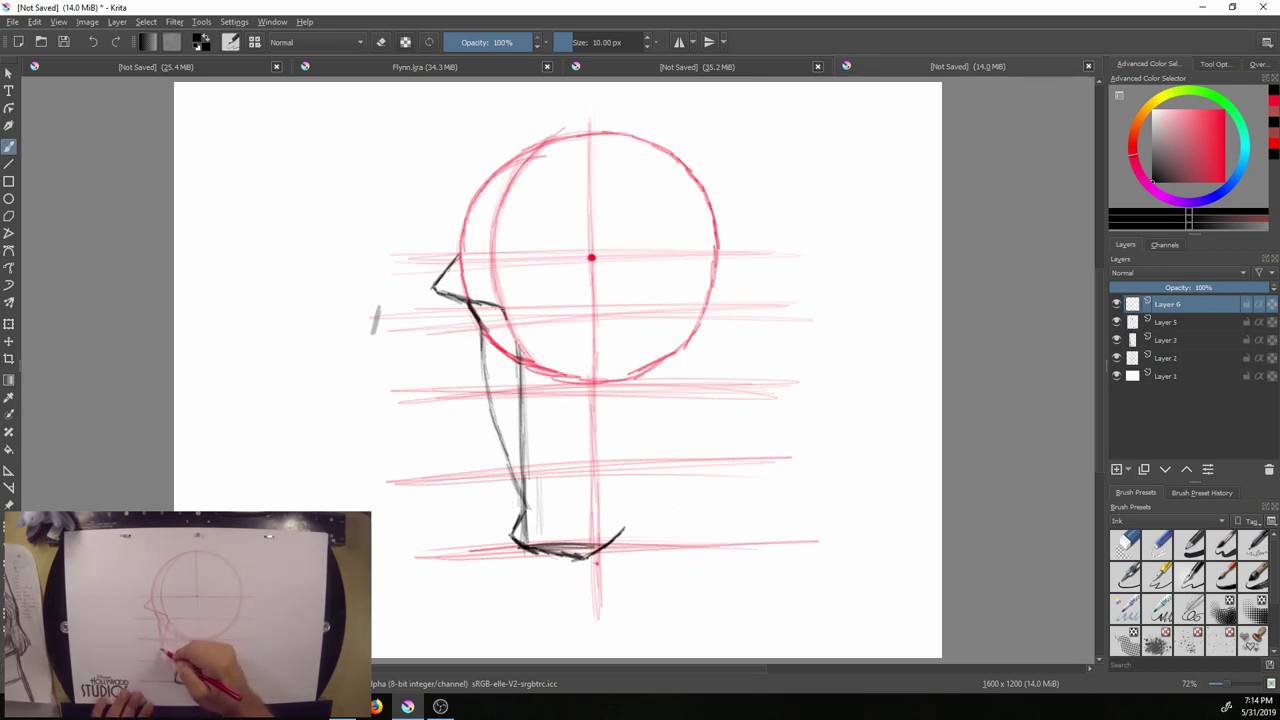
drag(507, 325, 468, 405)
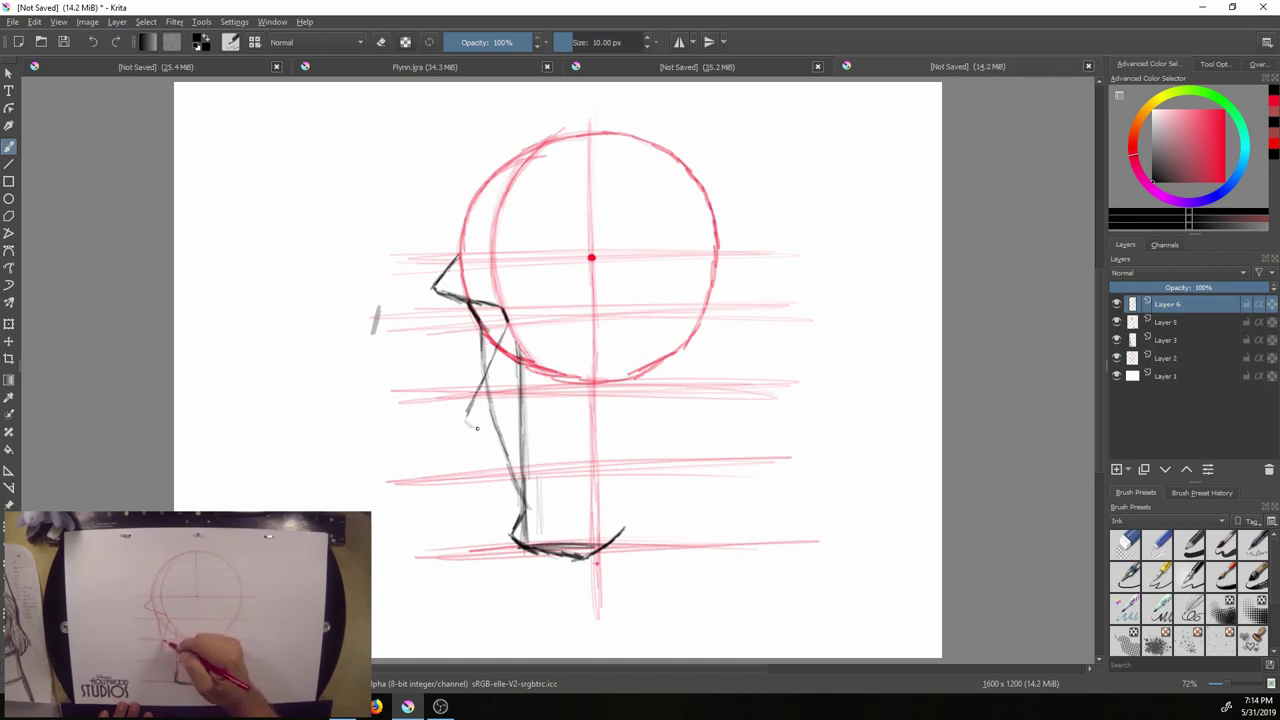
drag(474, 410, 488, 422)
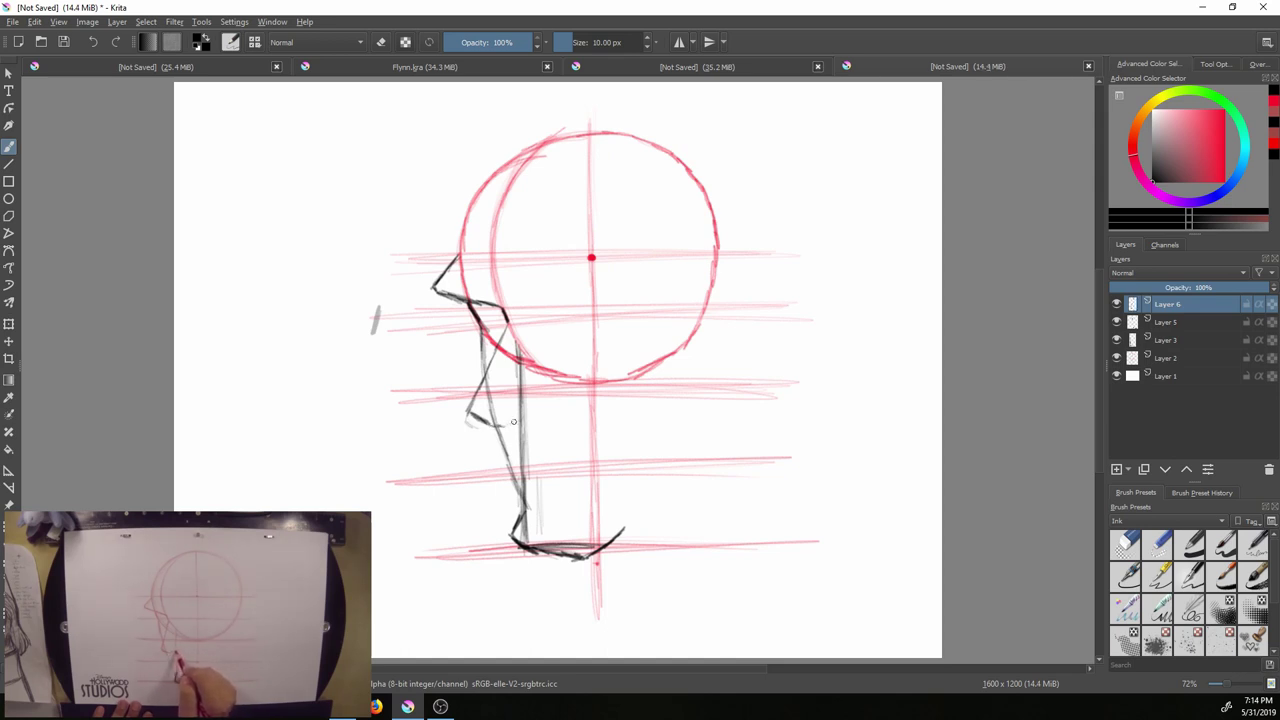
drag(508, 421, 526, 415)
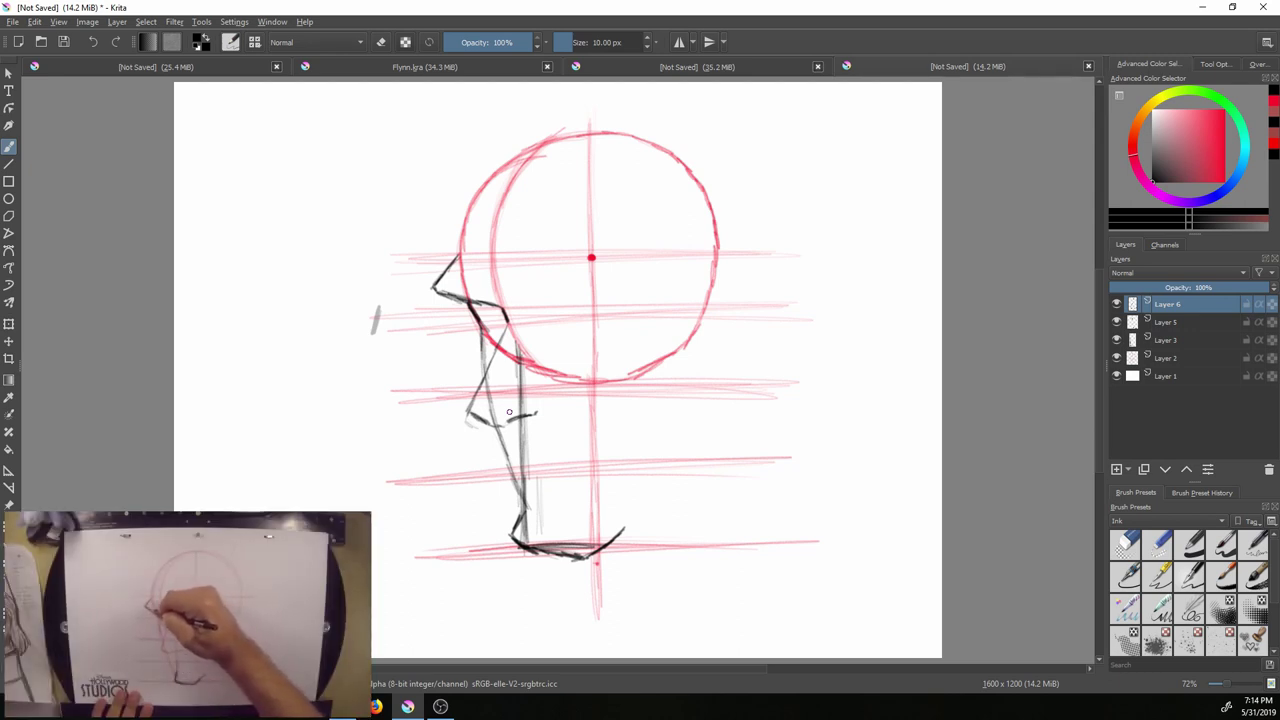
Add another paint layer and trace the brow wedge with heavier black strokes from the circle's edge back to the inner arc
click(1116, 469)
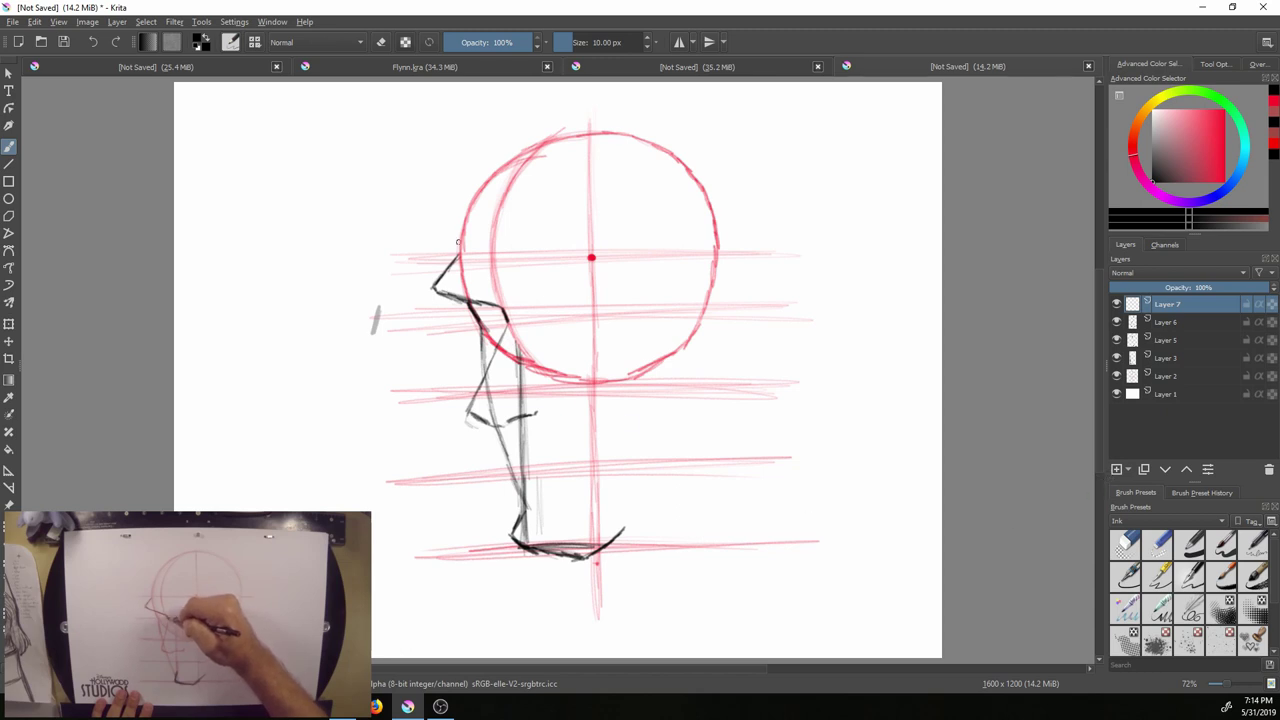
drag(460, 255, 434, 284)
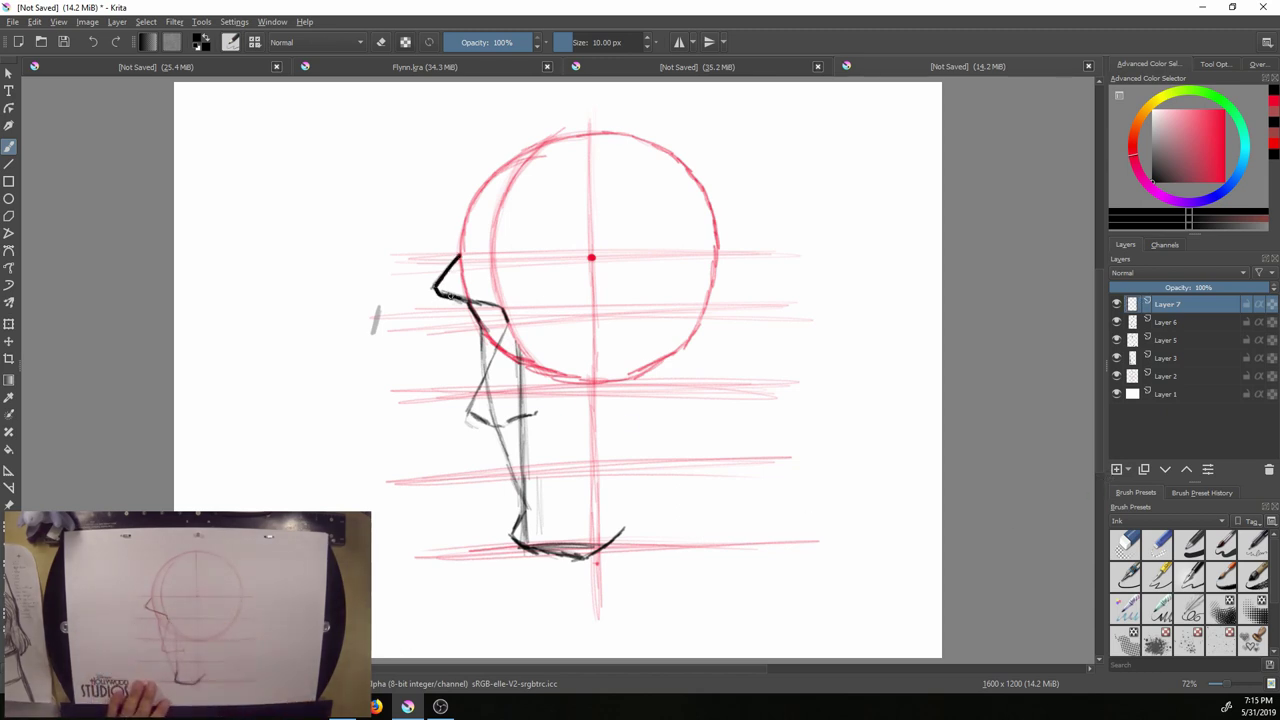
drag(457, 298, 496, 306)
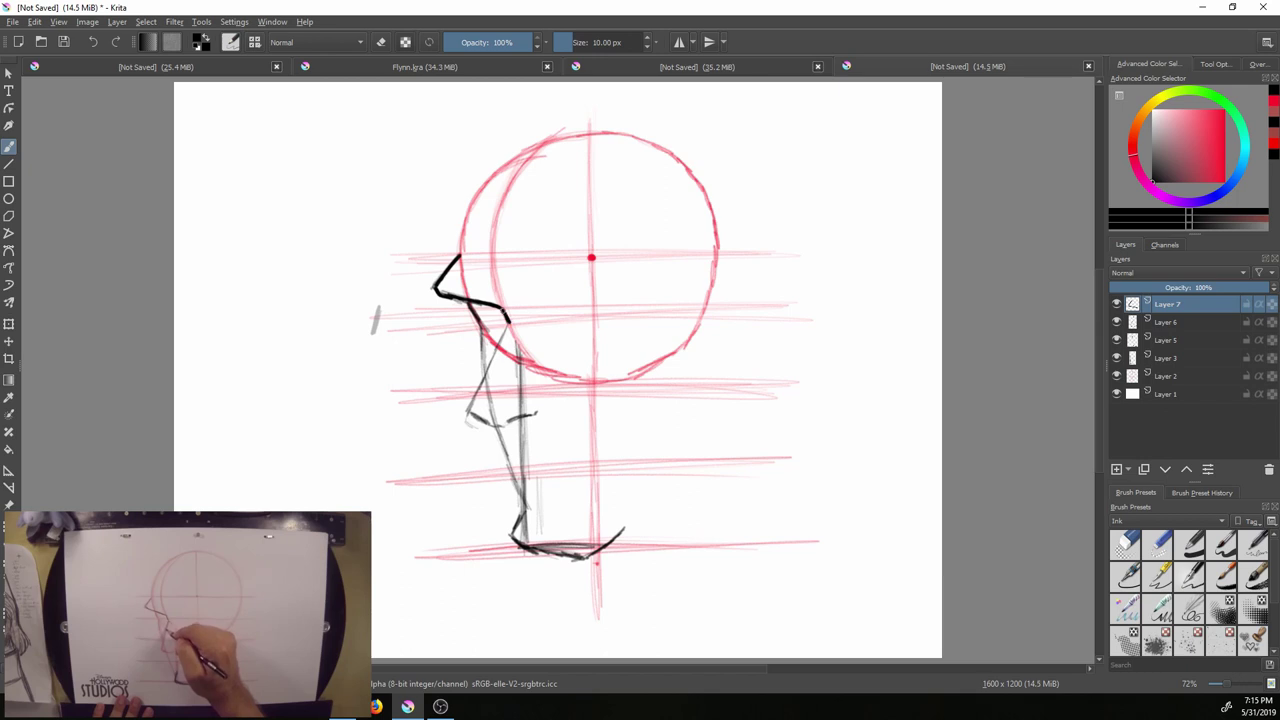
Darken the nose profile from the brow down to the tip and along the base, cleaning up the tip with Eraser_Small
mouse_move(498, 324)
mouse_down()
mouse_move(508, 337)
mouse_move(486, 372)
mouse_up()
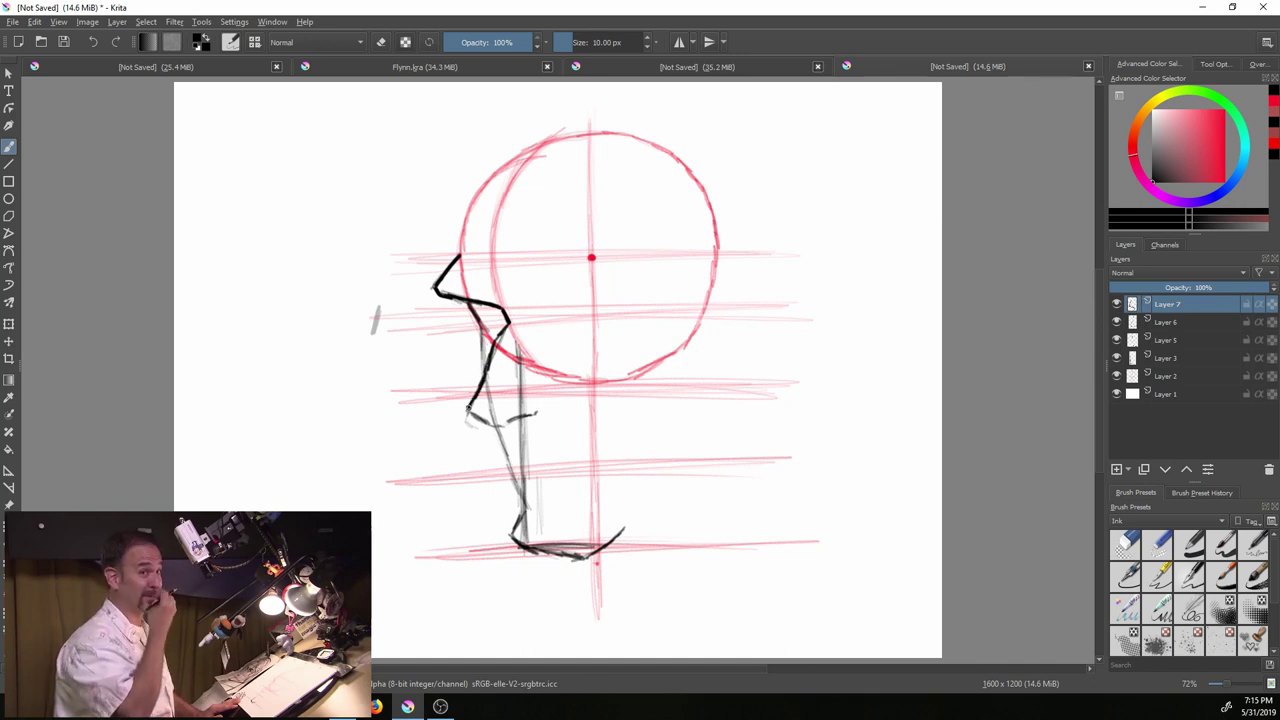
mouse_move(486, 372)
mouse_down()
mouse_move(468, 422)
mouse_move(493, 429)
mouse_up()
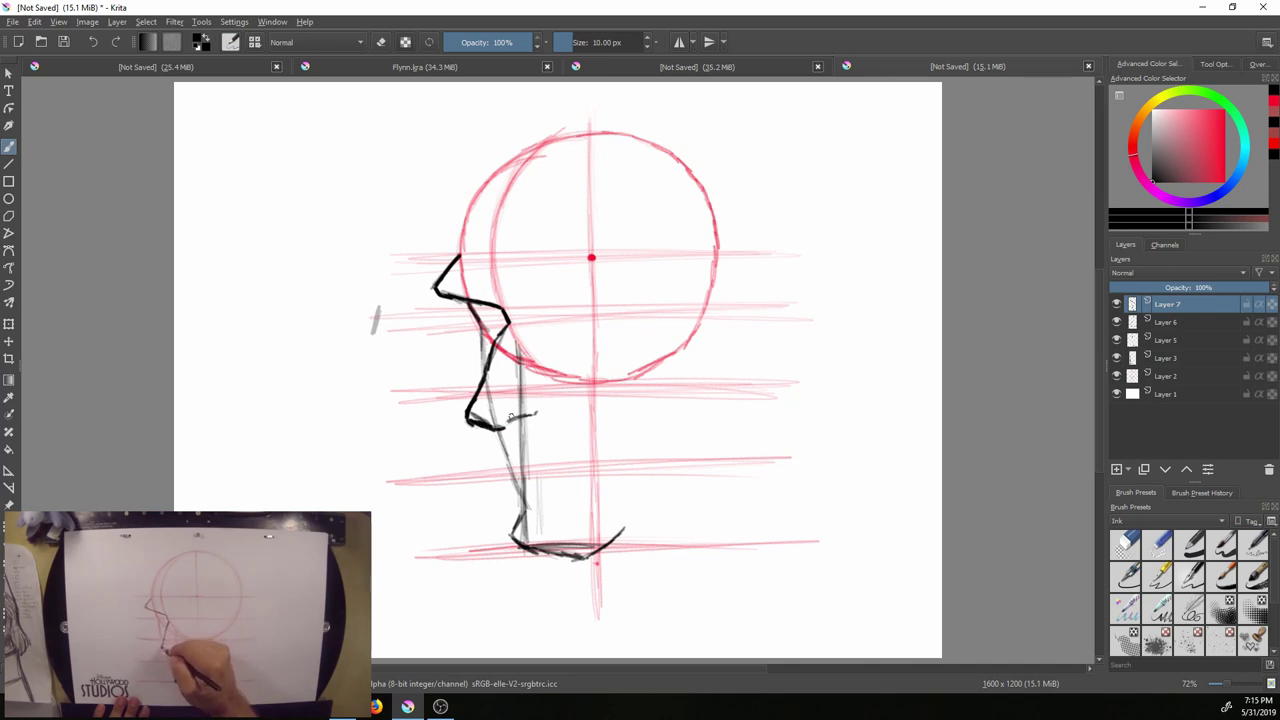
drag(506, 422, 536, 410)
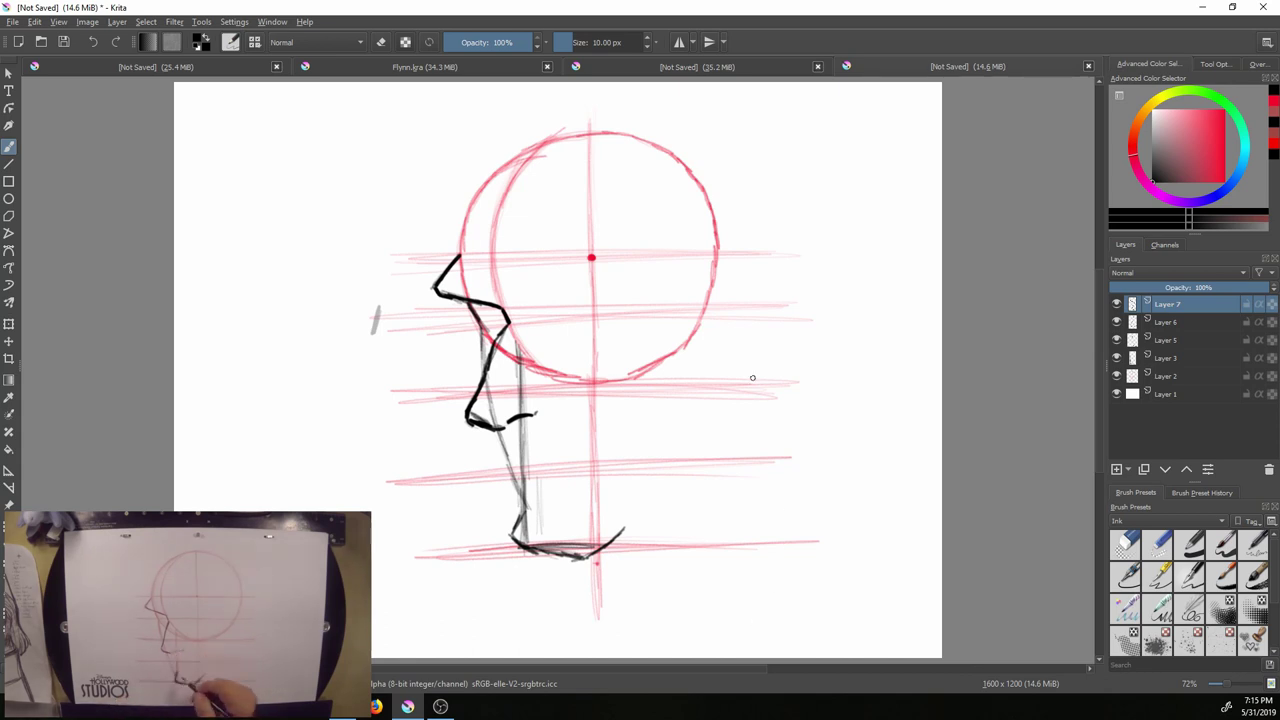
right_click(766, 438)
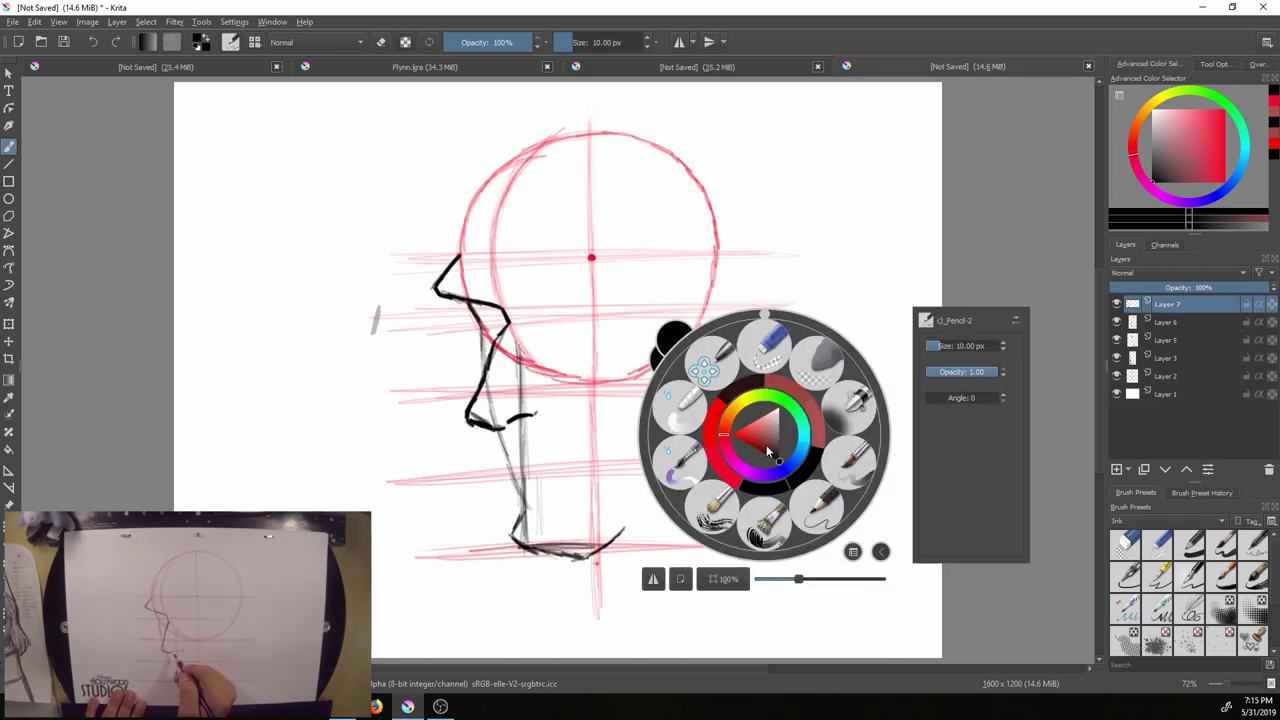
click(768, 346)
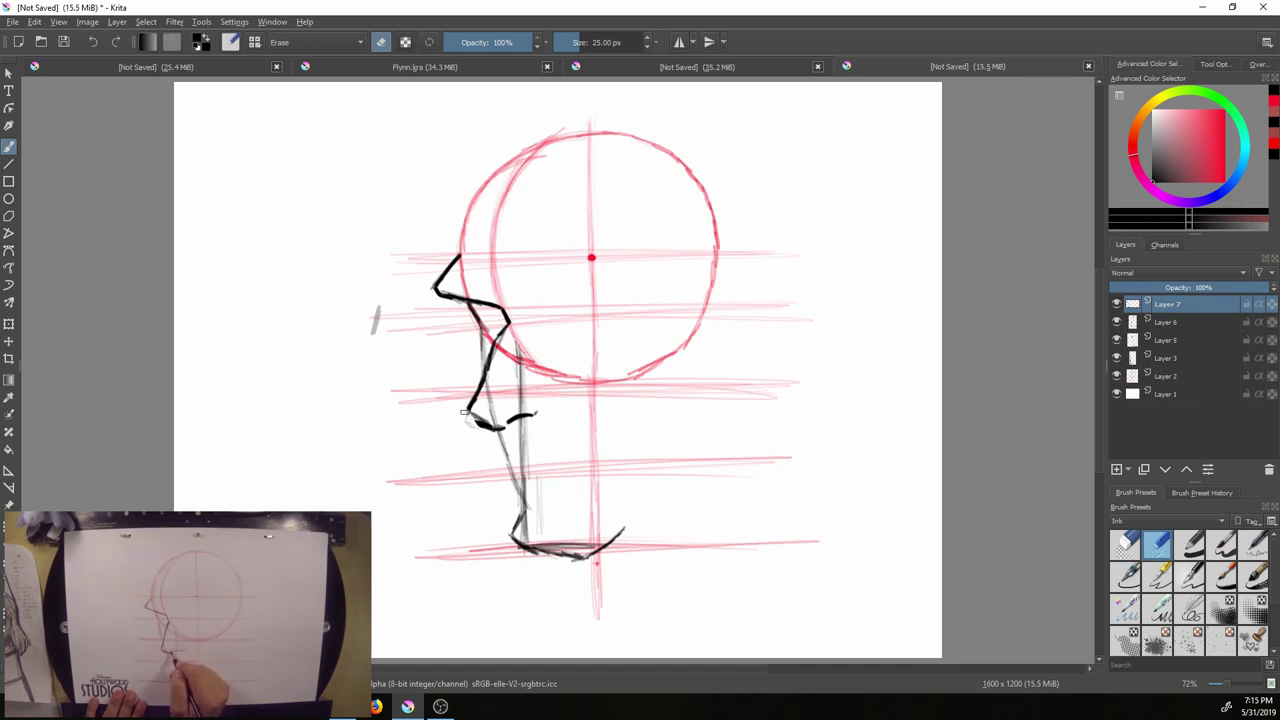
Switch back to Pencil-2 and darken the front face contour from below the nose down to the chin
right_click(793, 468)
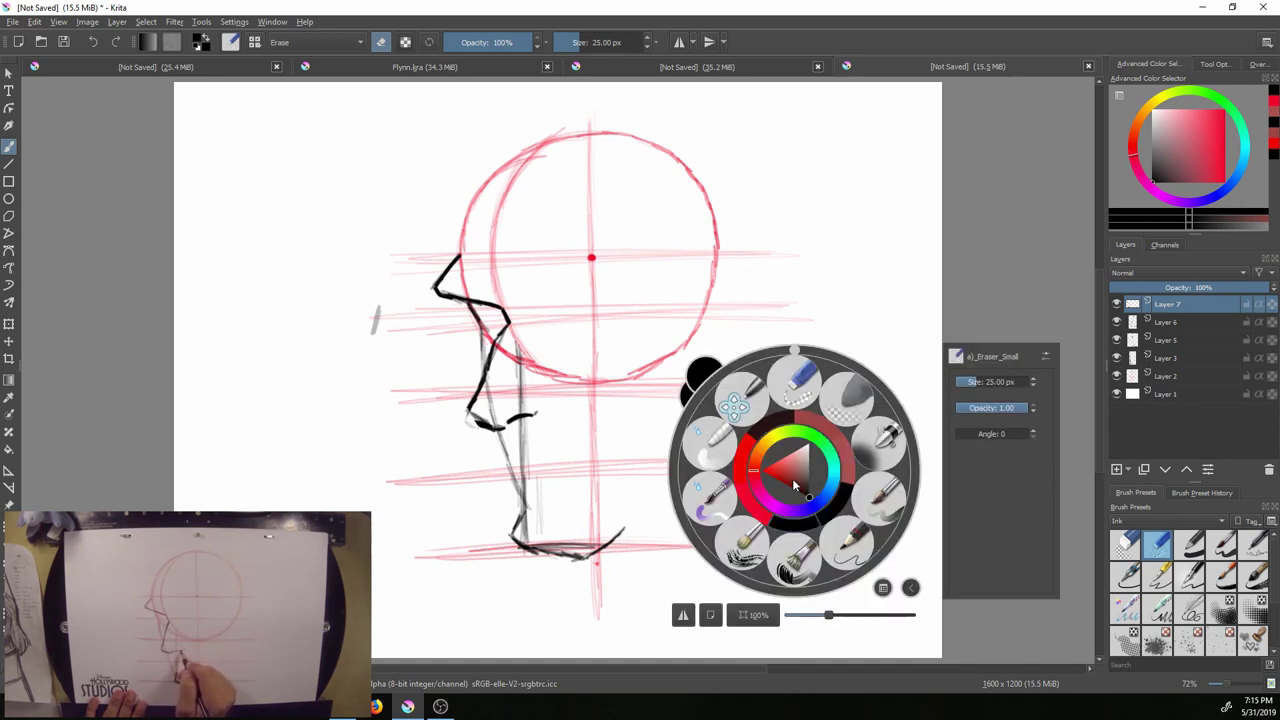
click(847, 542)
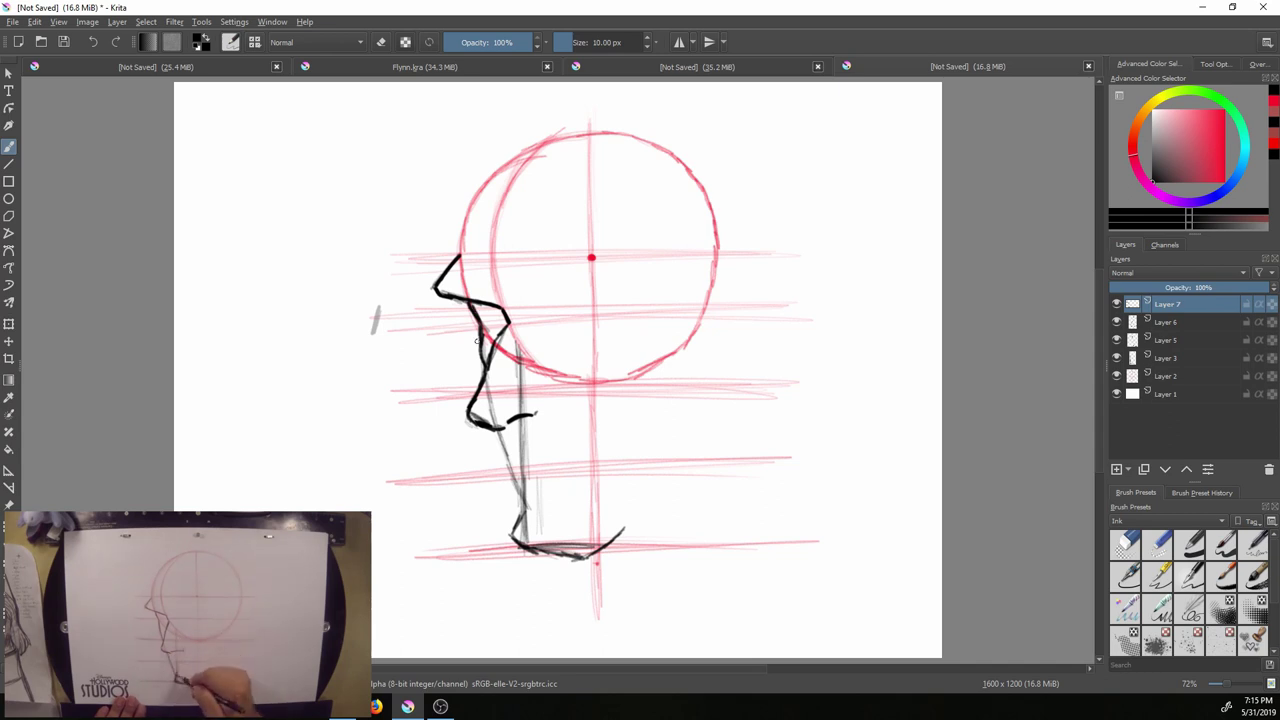
mouse_move(504, 440)
mouse_down()
mouse_move(524, 518)
mouse_move(505, 448)
mouse_up()
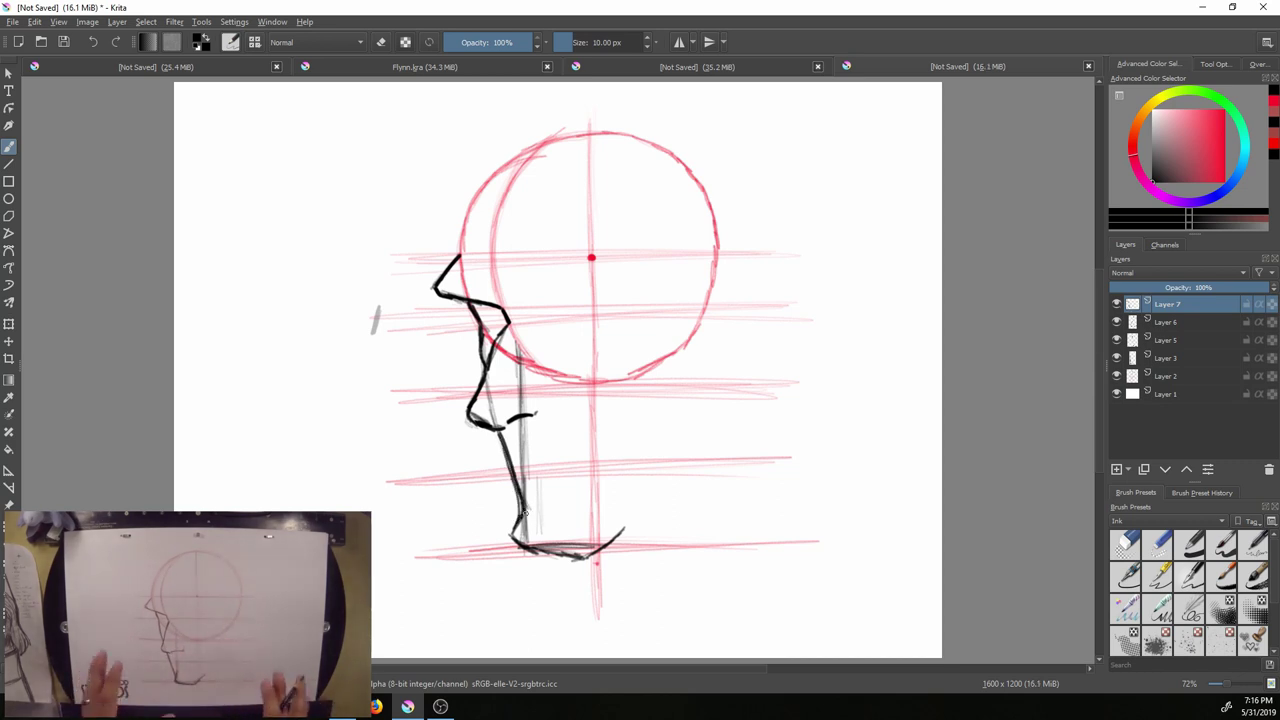
drag(499, 436, 518, 518)
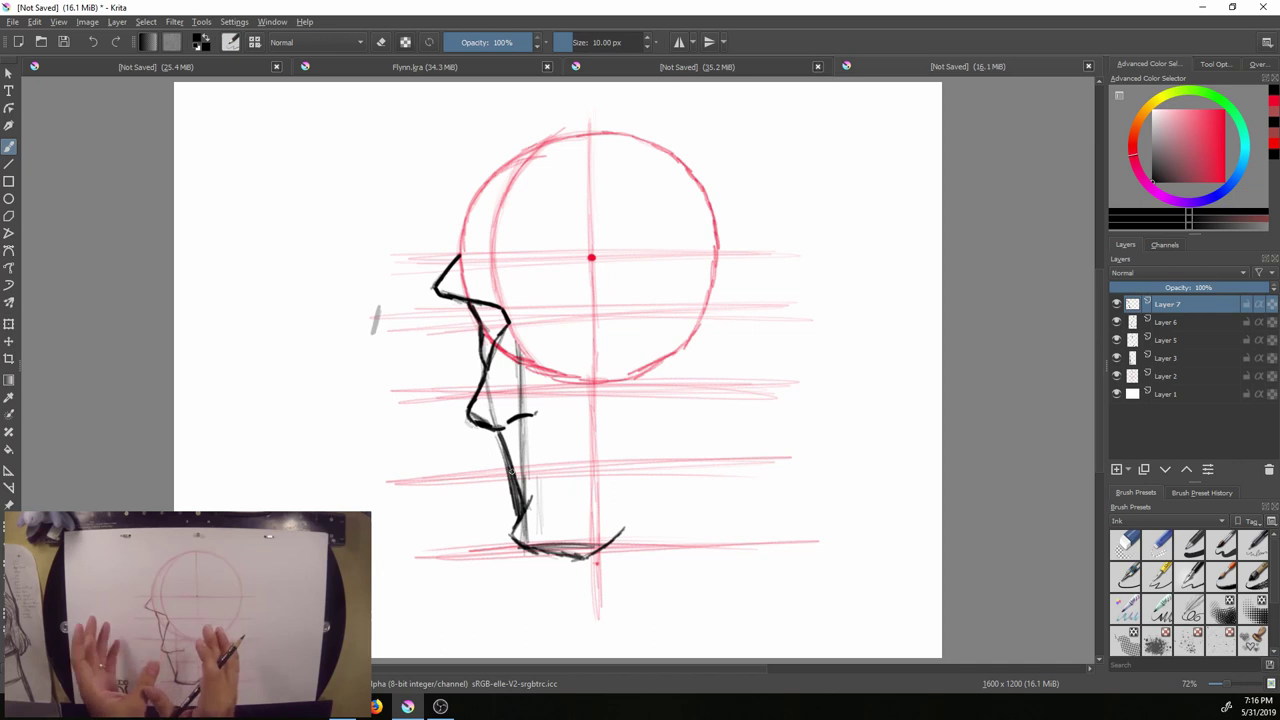
Add another paint layer and sketch the side-view eye beneath the brow wedge and a shaded eyebrow along the wedge
click(1118, 471)
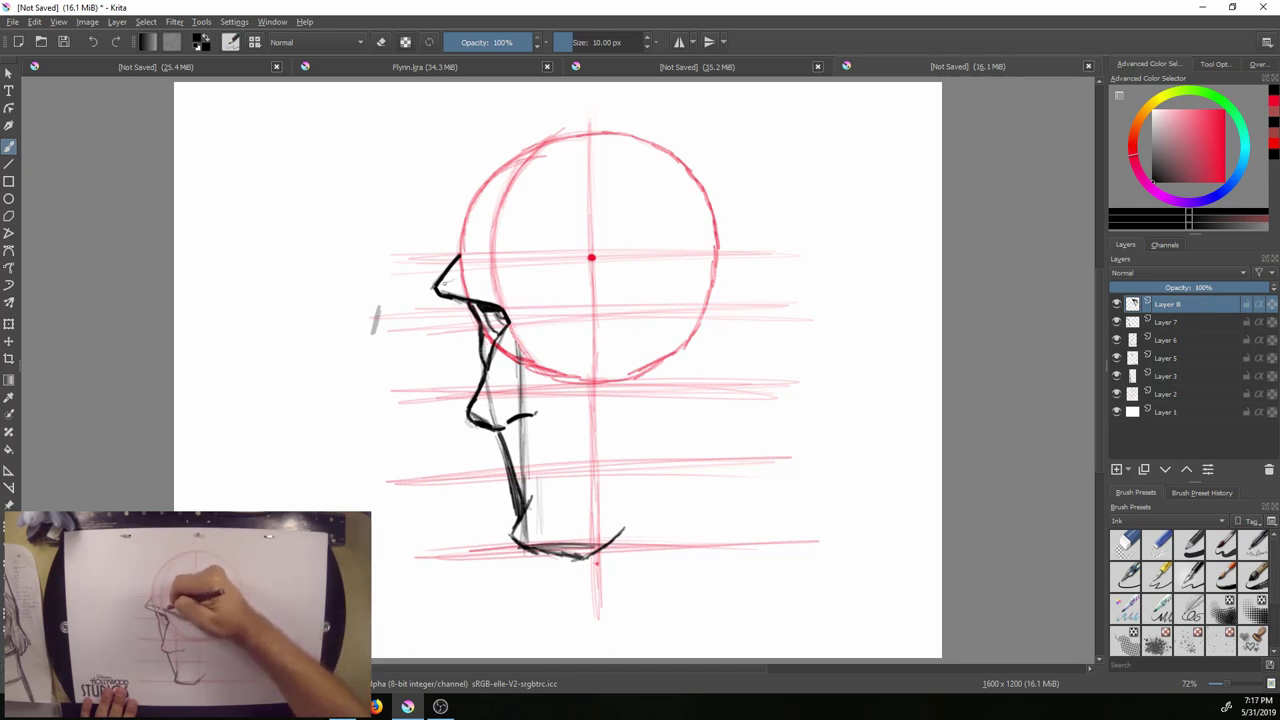
drag(452, 282, 488, 291)
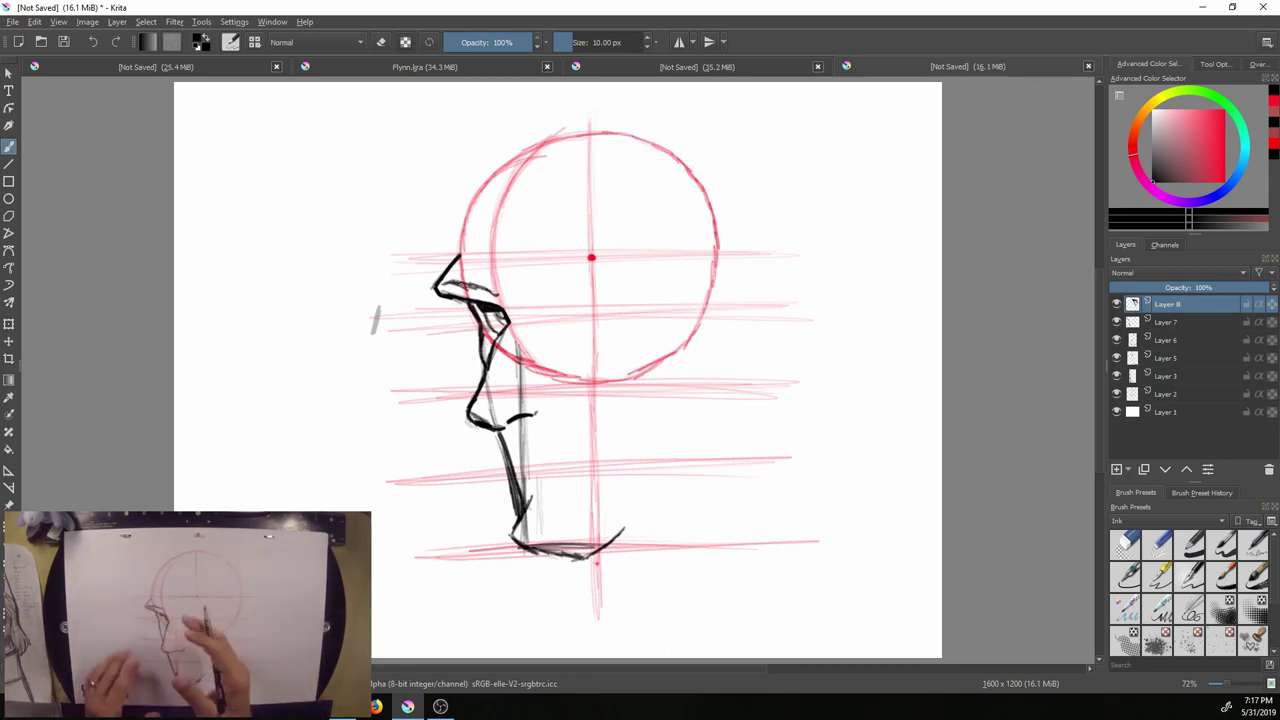
drag(490, 296, 460, 289)
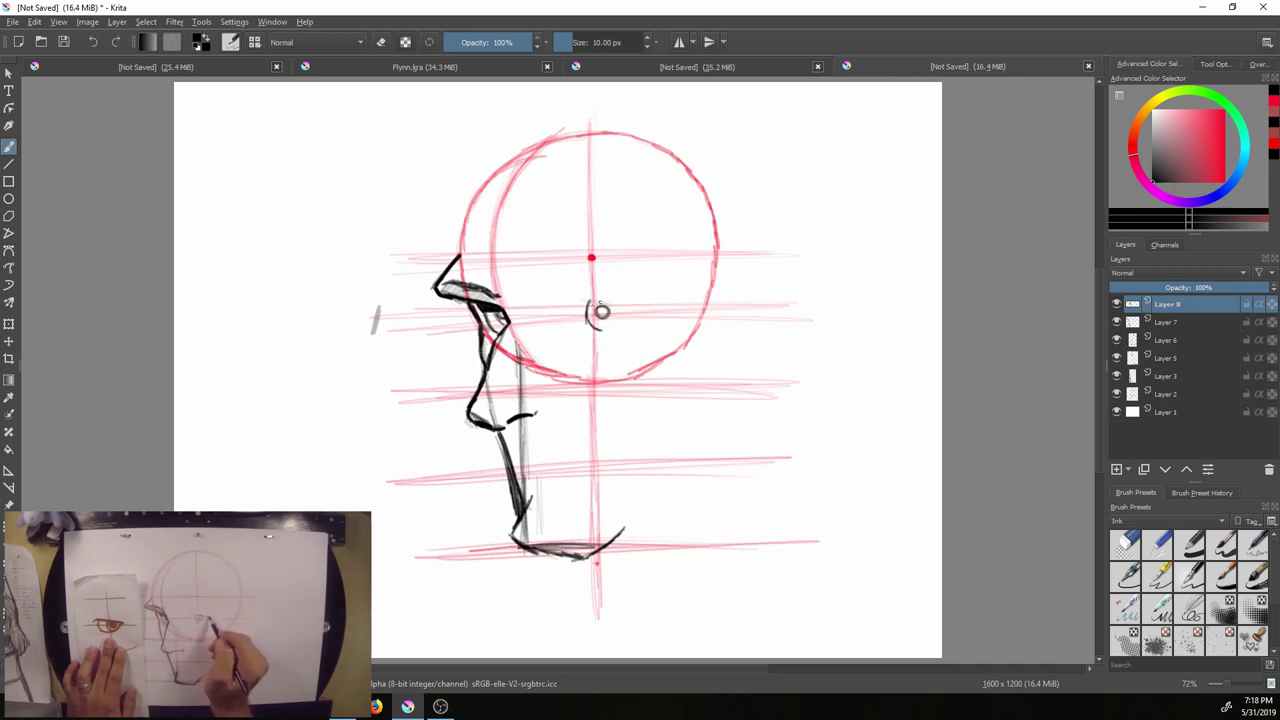
Sketch a larger eye on the red vertical line at the guideline below centre, with lids, a filled pupil and a shaded iris
drag(575, 300, 656, 309)
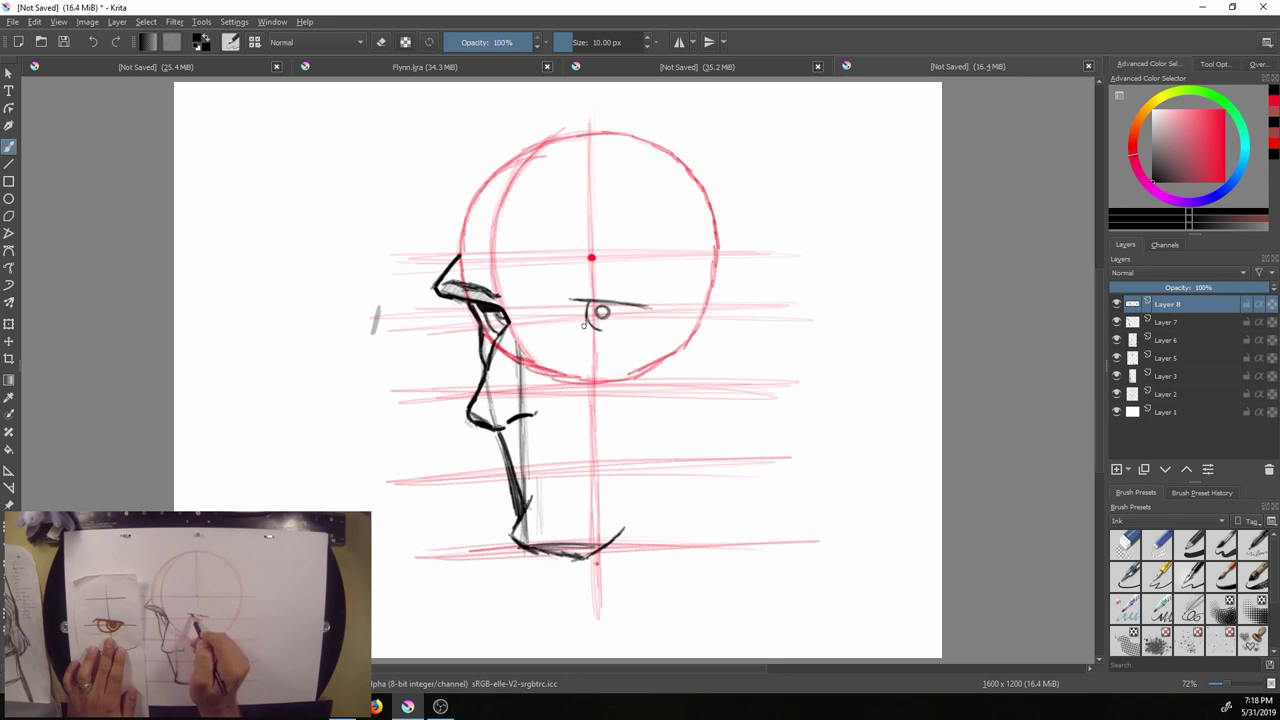
drag(570, 298, 586, 300)
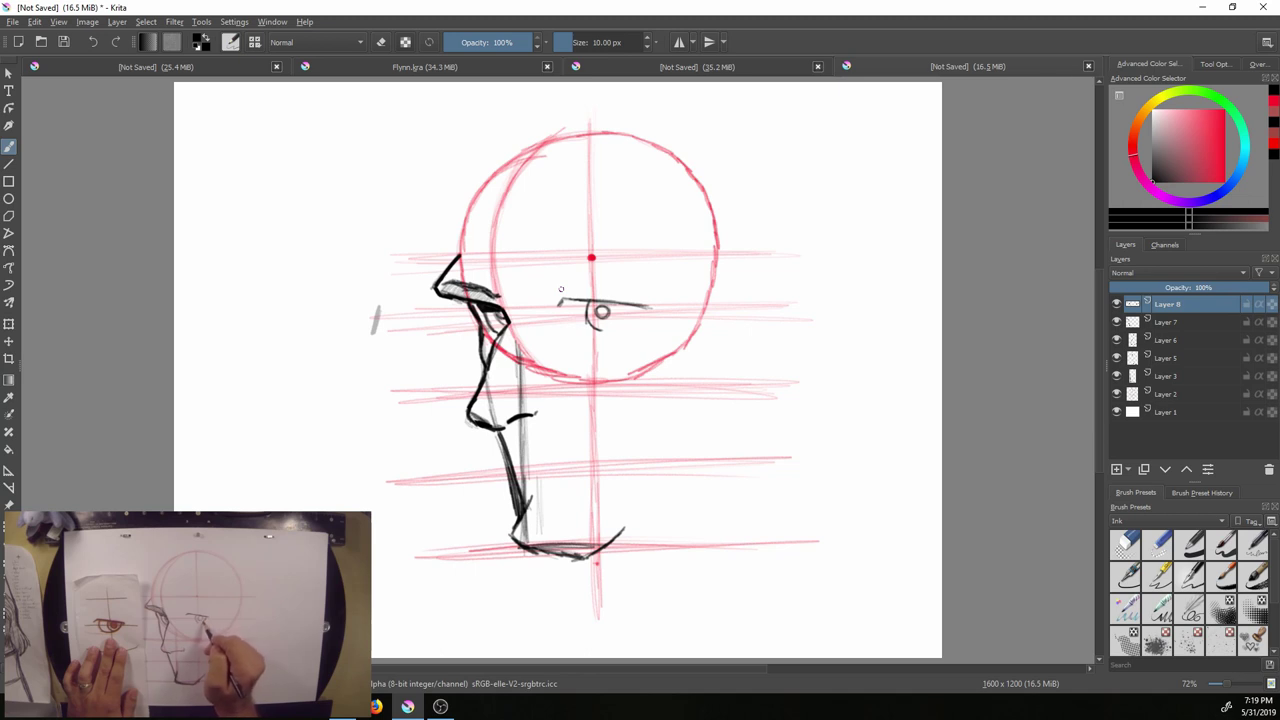
mouse_move(624, 319)
mouse_down()
mouse_move(632, 311)
mouse_move(570, 334)
mouse_up()
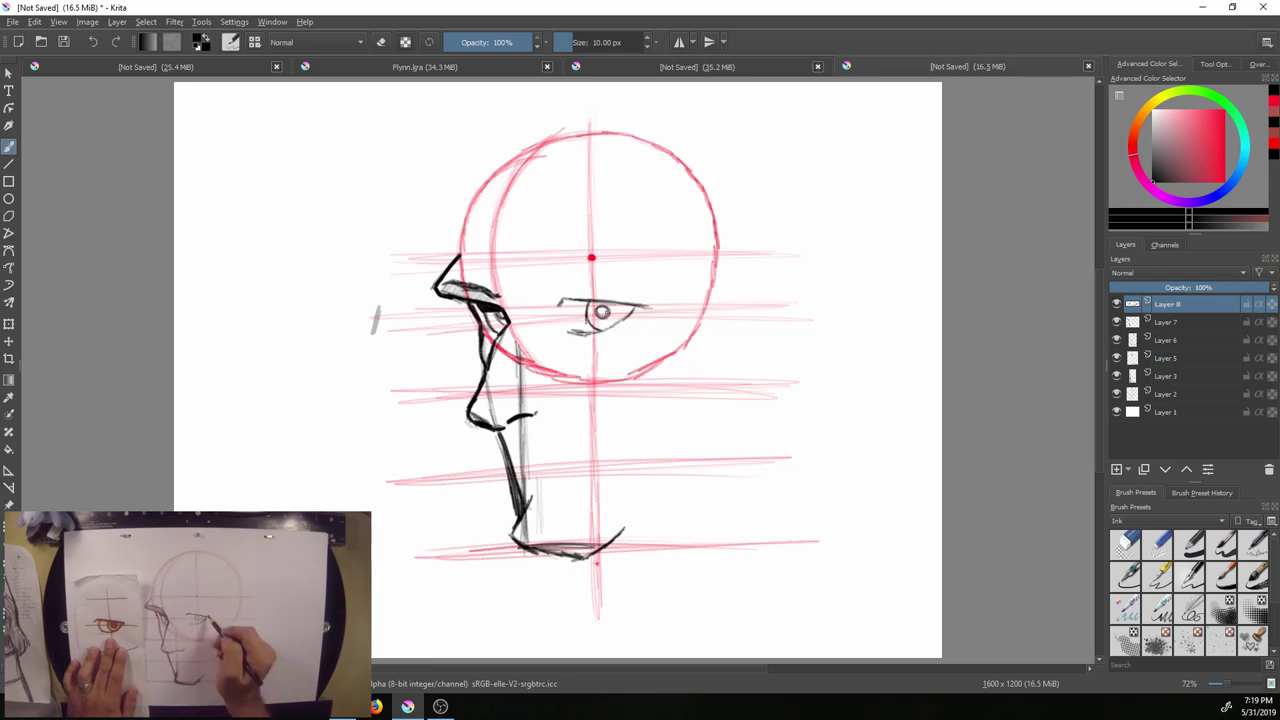
mouse_move(568, 332)
mouse_down()
mouse_move(627, 314)
mouse_move(566, 331)
mouse_up()
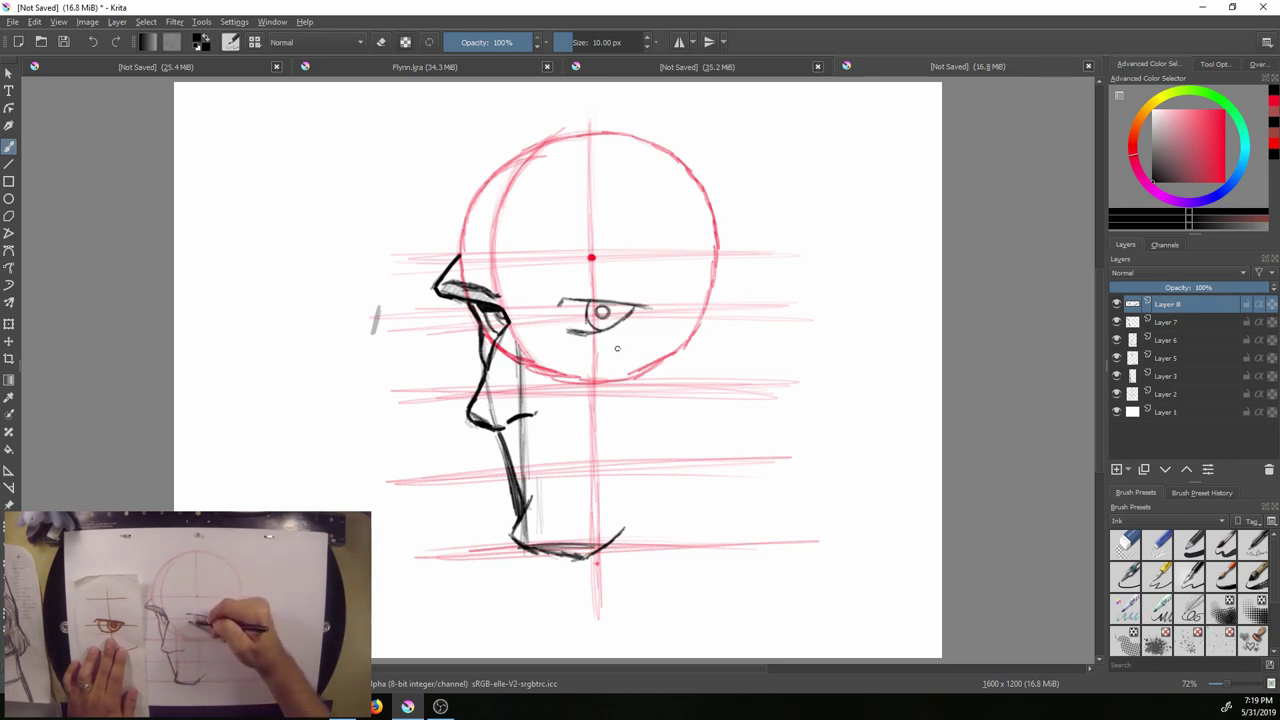
drag(566, 298, 567, 328)
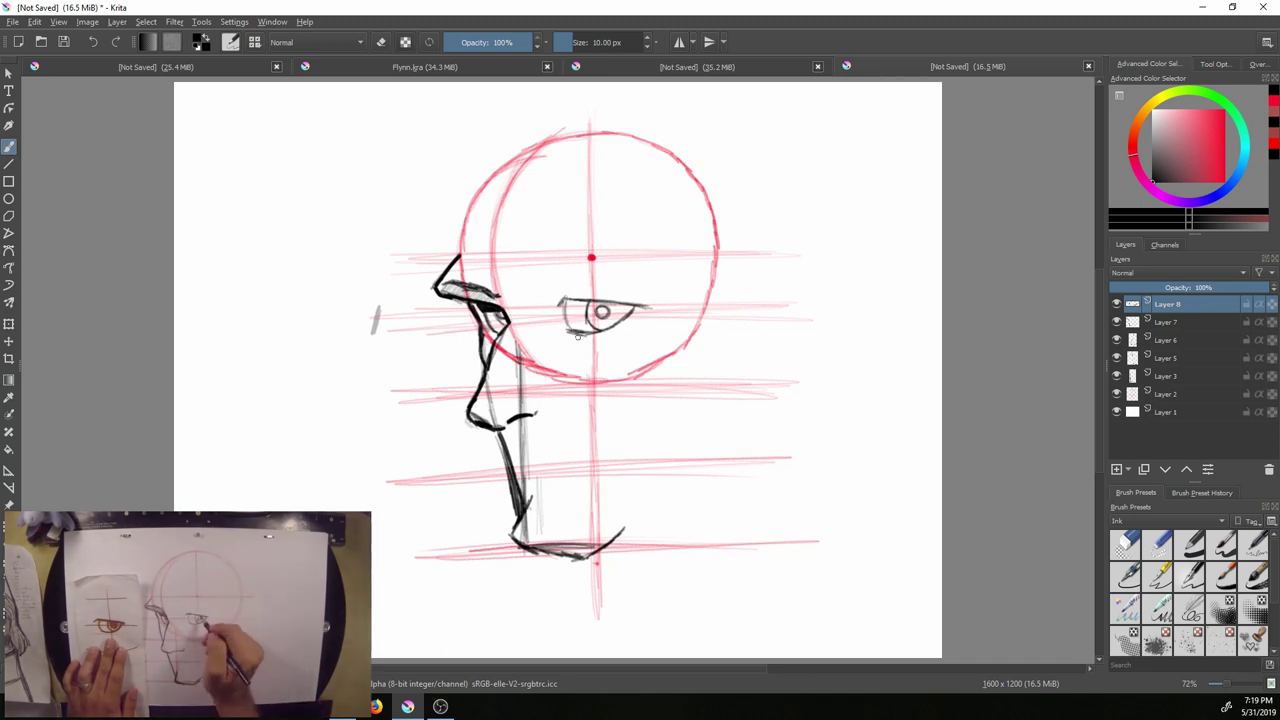
drag(601, 305, 602, 312)
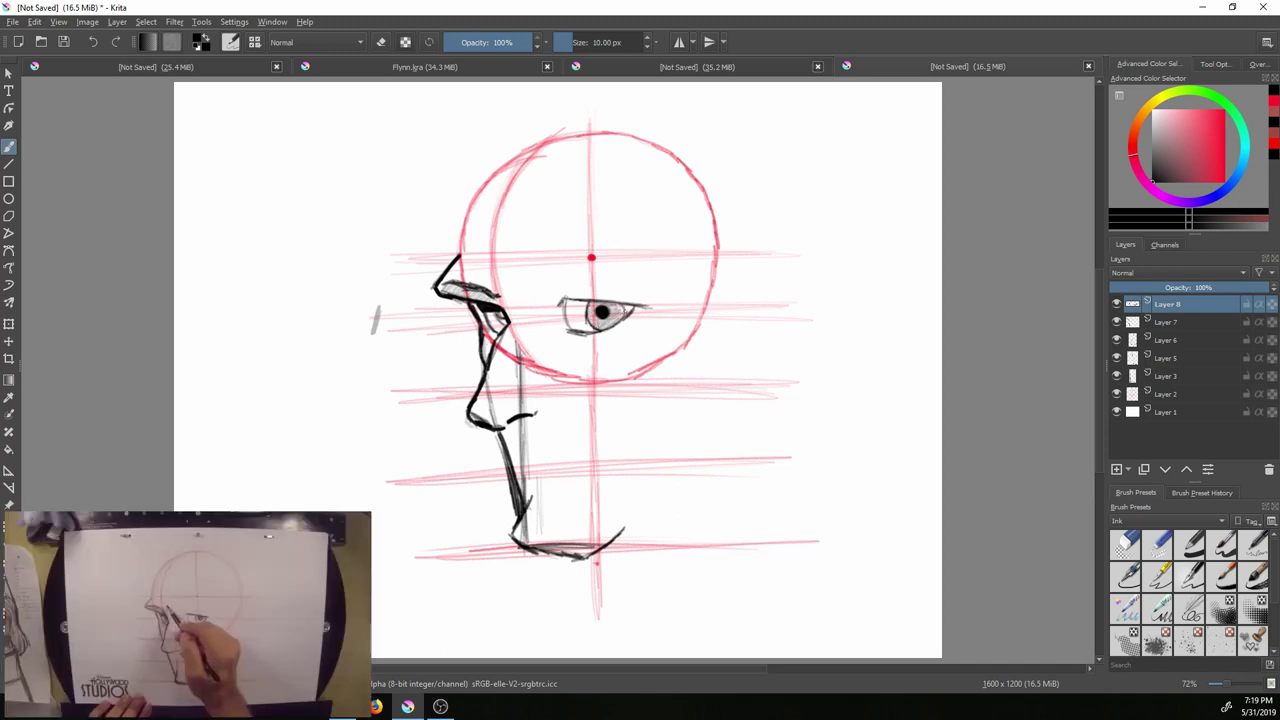
drag(609, 313, 627, 318)
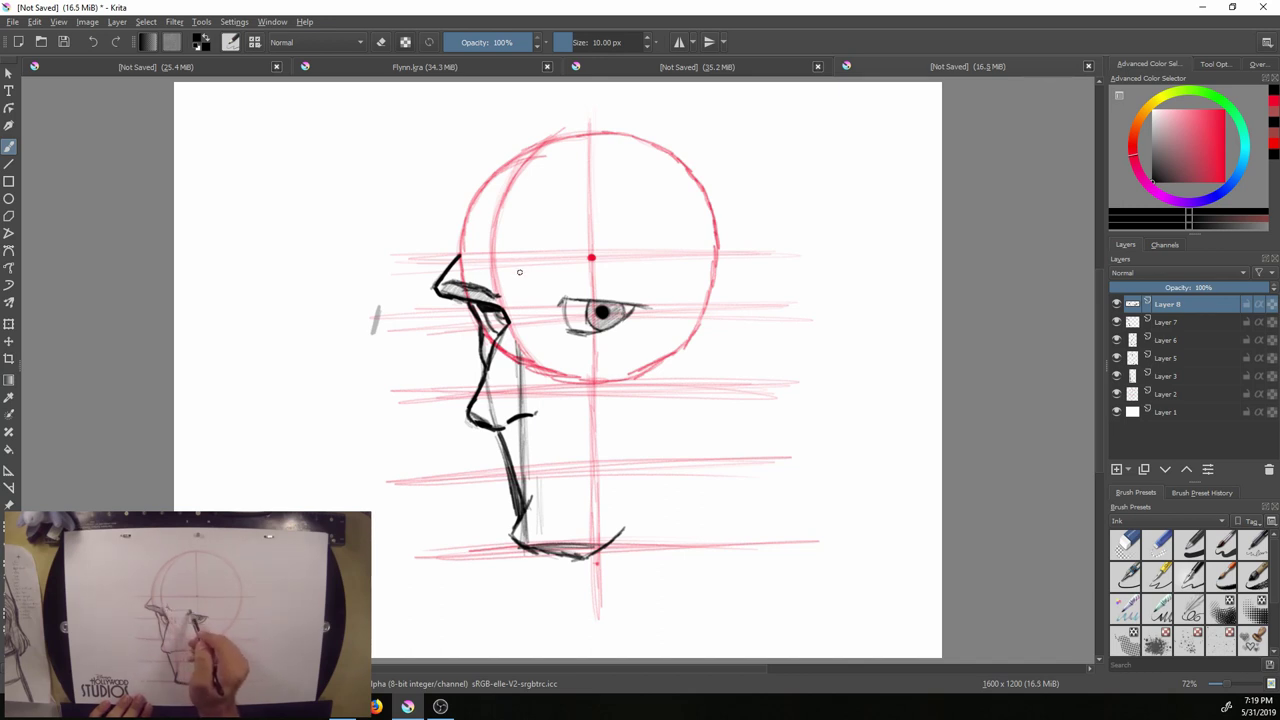
Outline a tapered eyebrow above the large eye and shade it with light hatching
mouse_move(518, 275)
mouse_down()
mouse_move(526, 293)
mouse_move(650, 284)
mouse_move(552, 288)
mouse_up()
right_click(589, 288)
right_click(560, 275)
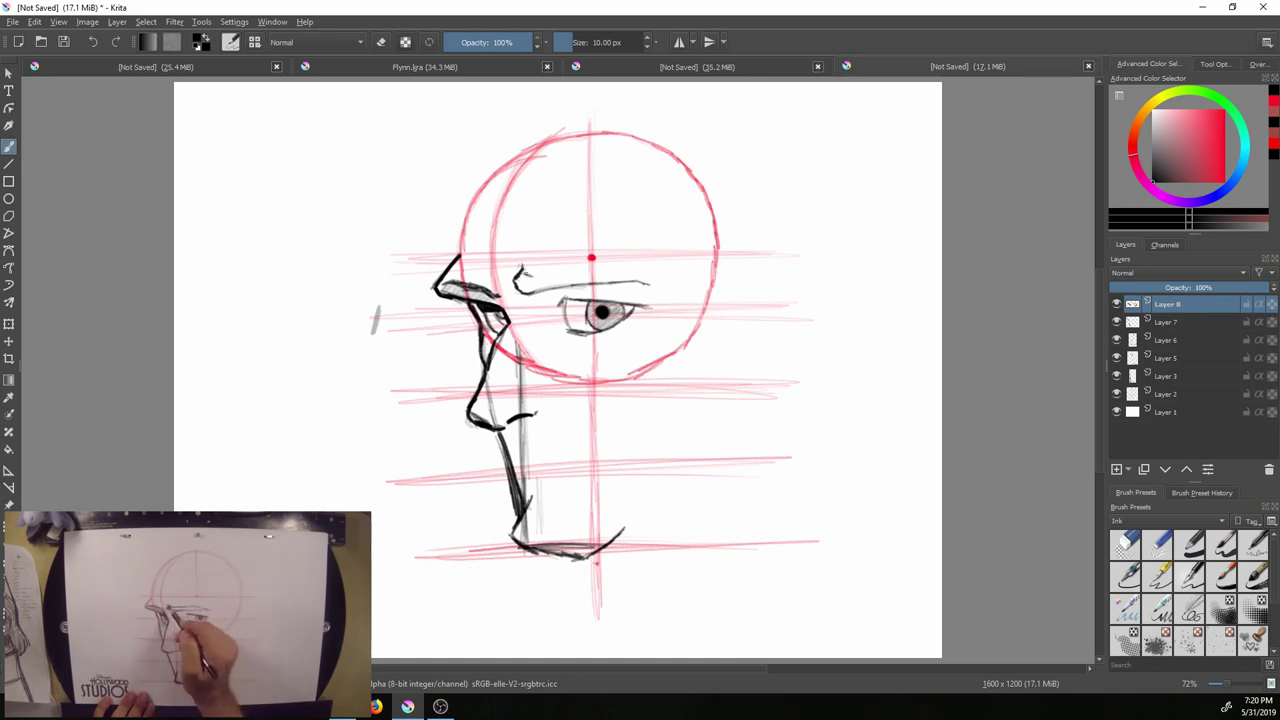
drag(584, 274, 621, 266)
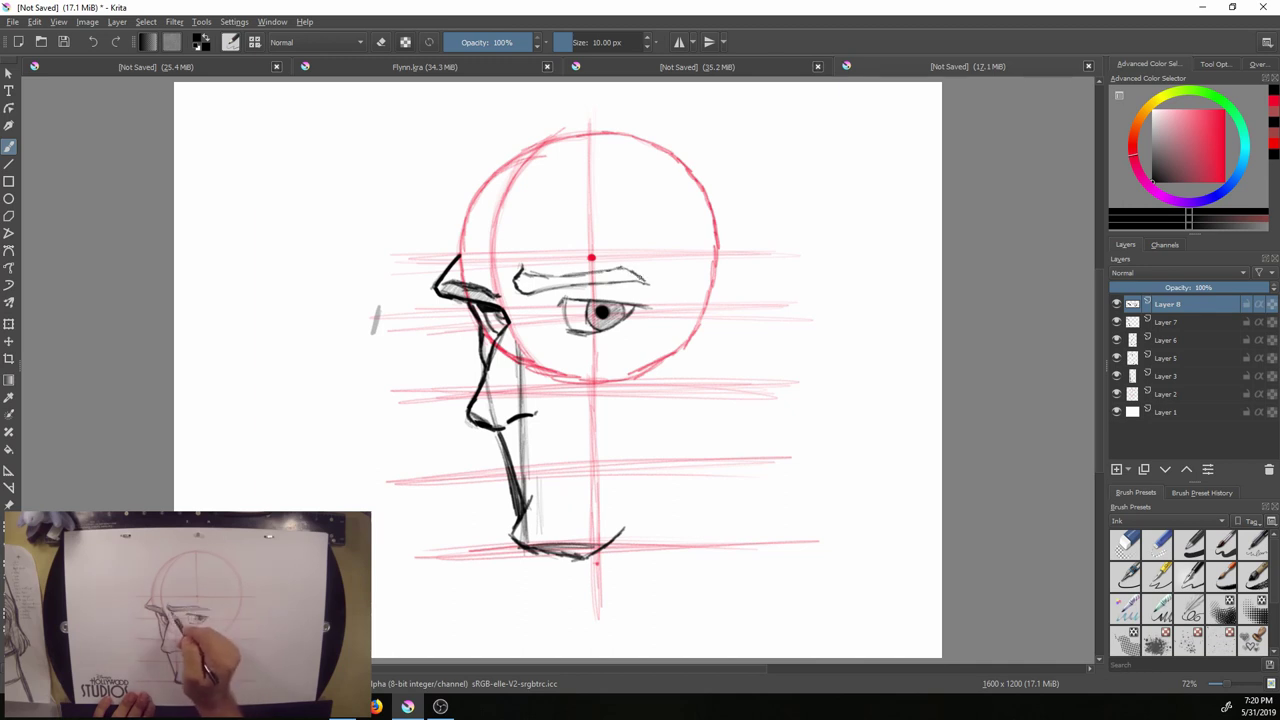
mouse_move(588, 273)
mouse_down()
mouse_move(546, 276)
mouse_move(576, 273)
mouse_up()
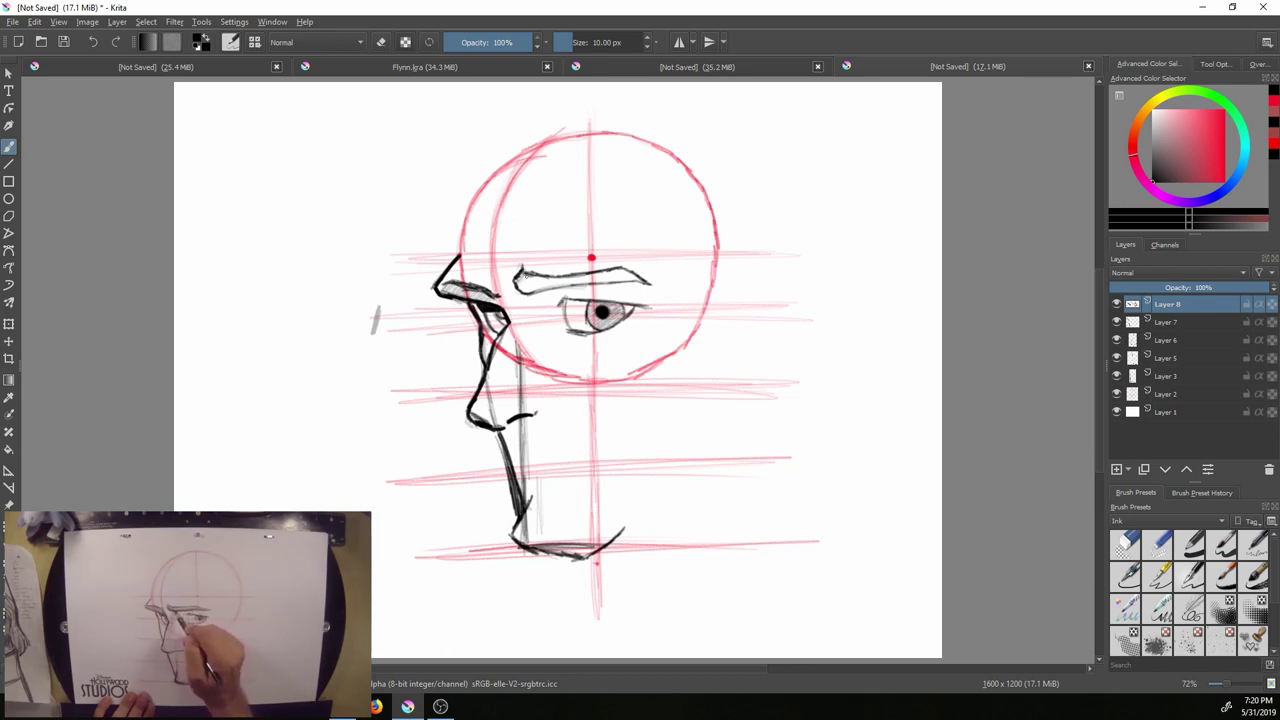
drag(529, 275, 589, 279)
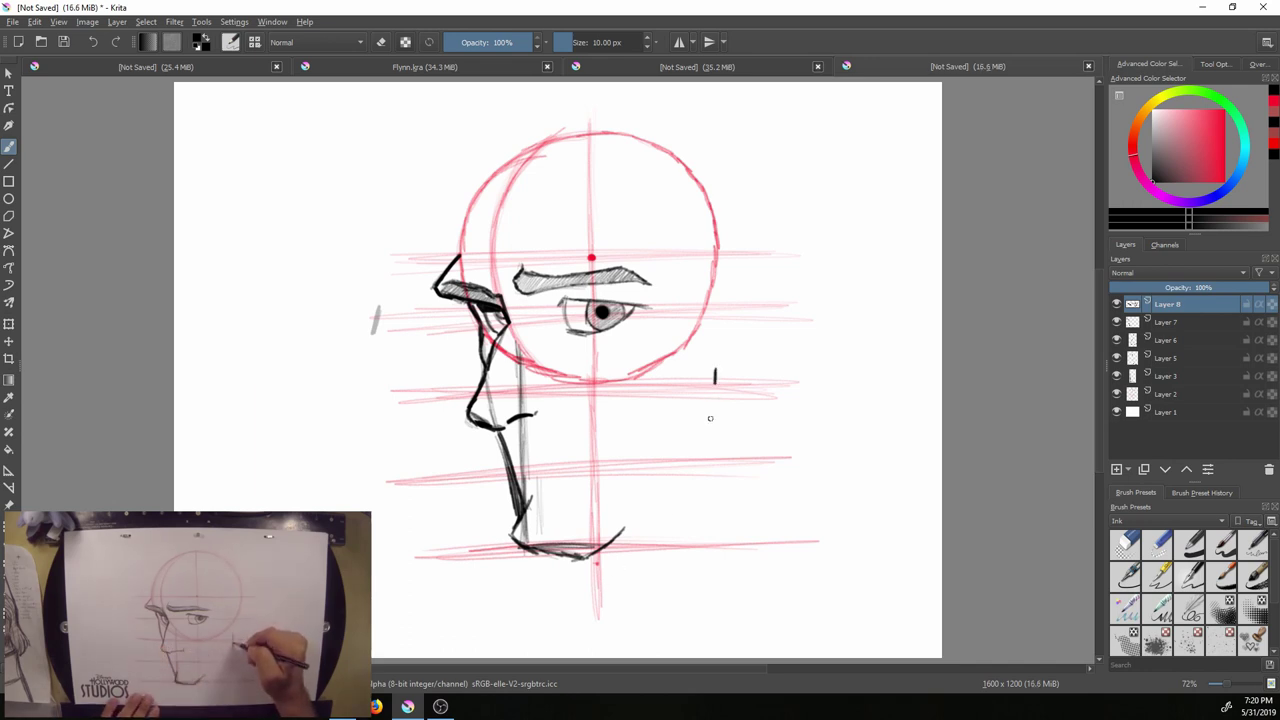
Draw the jawline from below the circle's rear edge down to the jaw corner and diagonally forward to the chin
drag(716, 347, 716, 384)
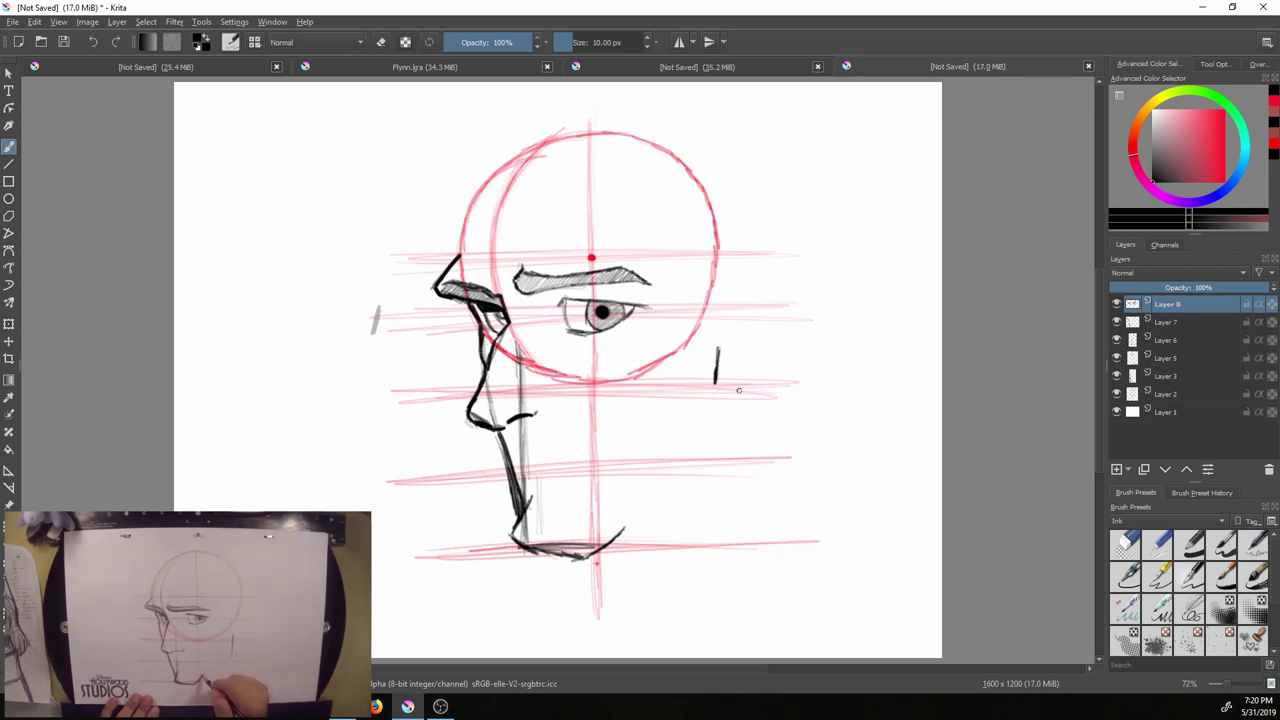
mouse_move(716, 376)
mouse_down()
mouse_move(690, 464)
mouse_move(600, 542)
mouse_move(704, 436)
mouse_move(686, 462)
mouse_move(716, 382)
mouse_up()
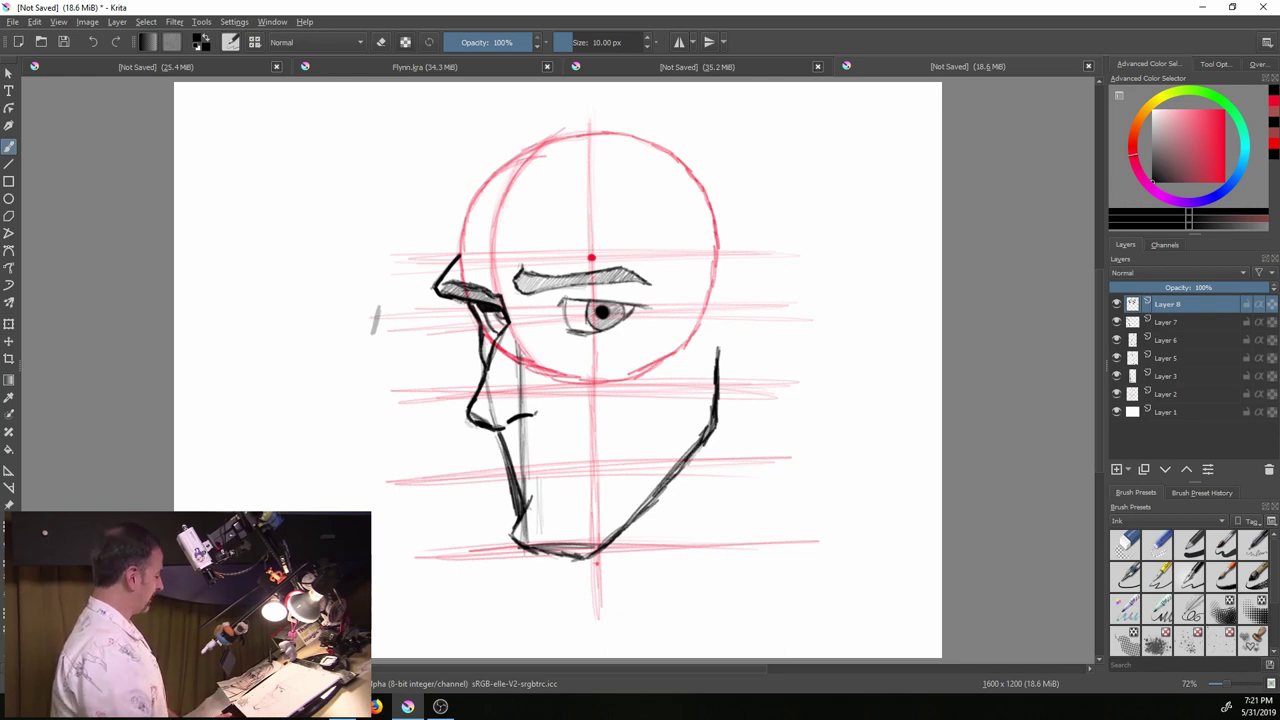
drag(598, 552, 570, 558)
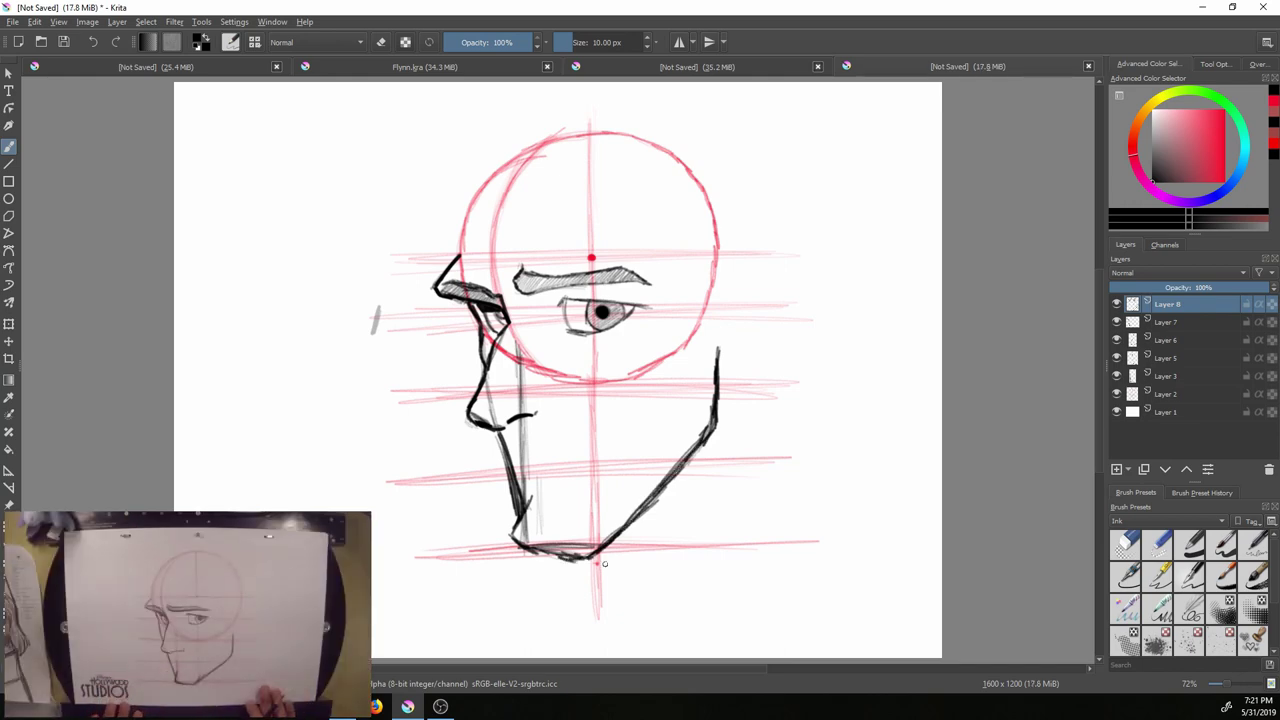
Add another paint layer, check what the lower layers contain by hiding and showing them individually, and keep the new layer active
click(1117, 469)
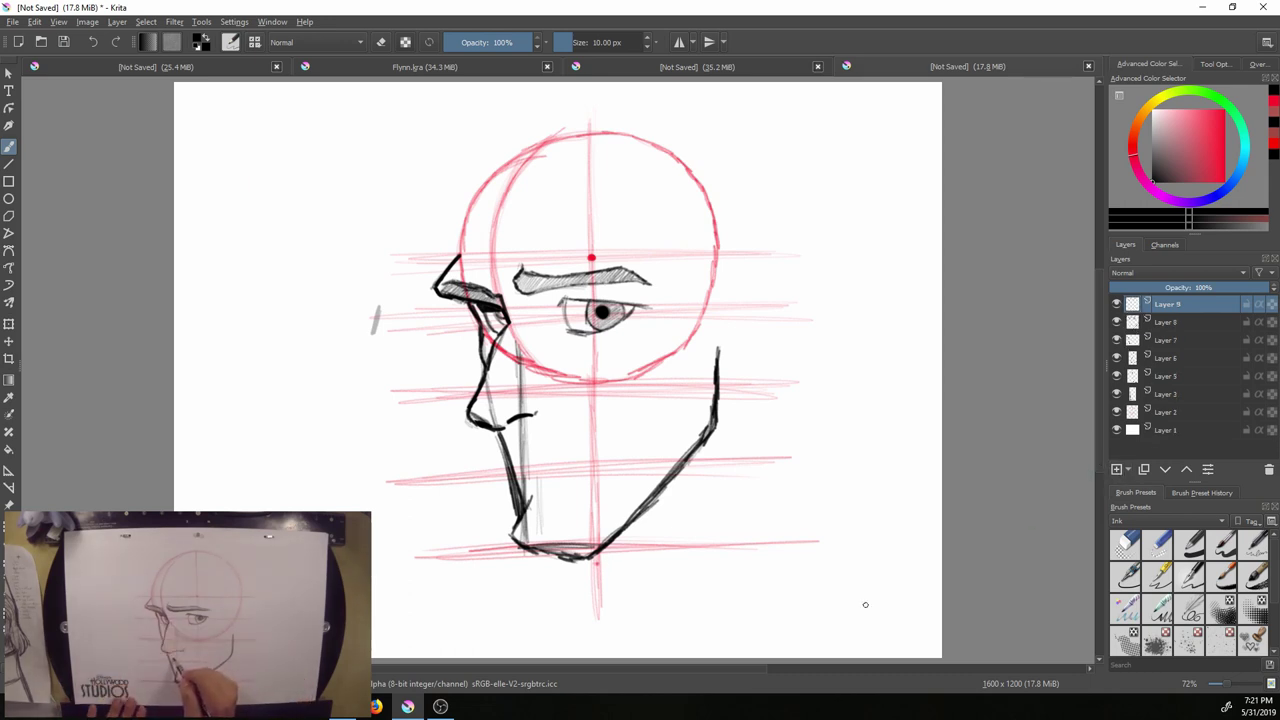
click(1117, 376)
click(1117, 376)
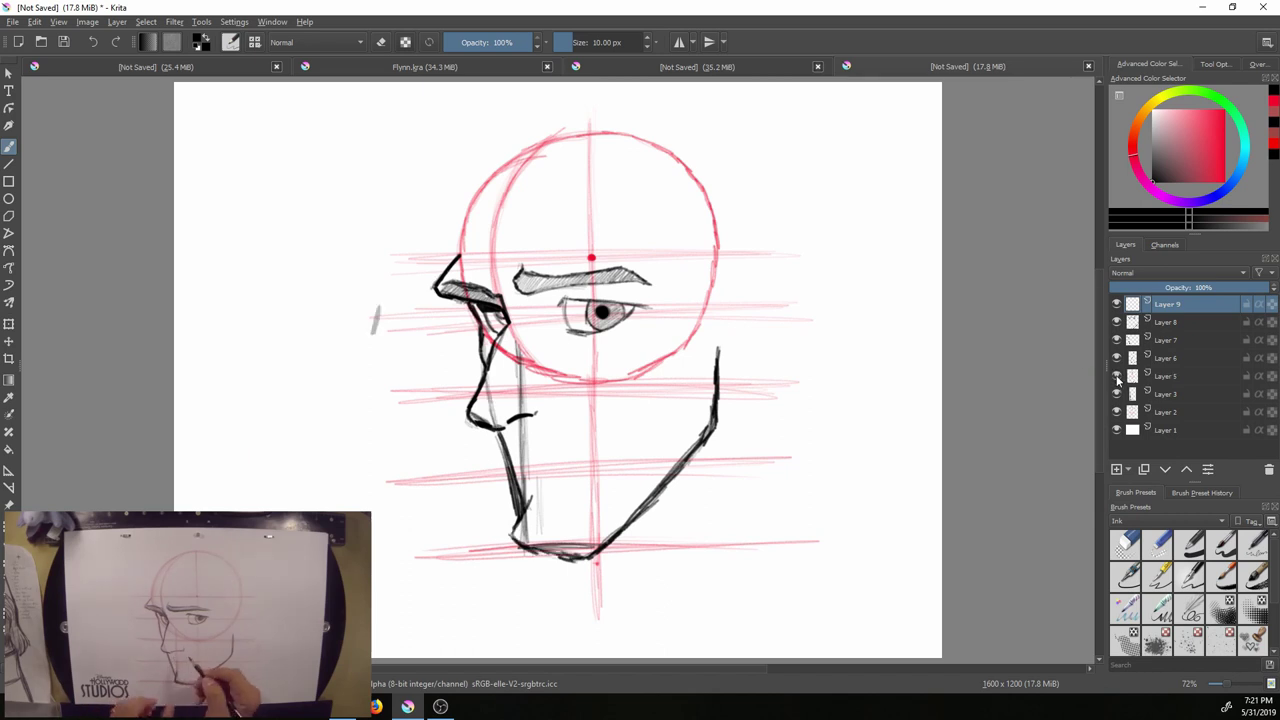
click(1117, 358)
click(1117, 358)
click(1117, 394)
click(1117, 394)
click(1117, 410)
click(1117, 410)
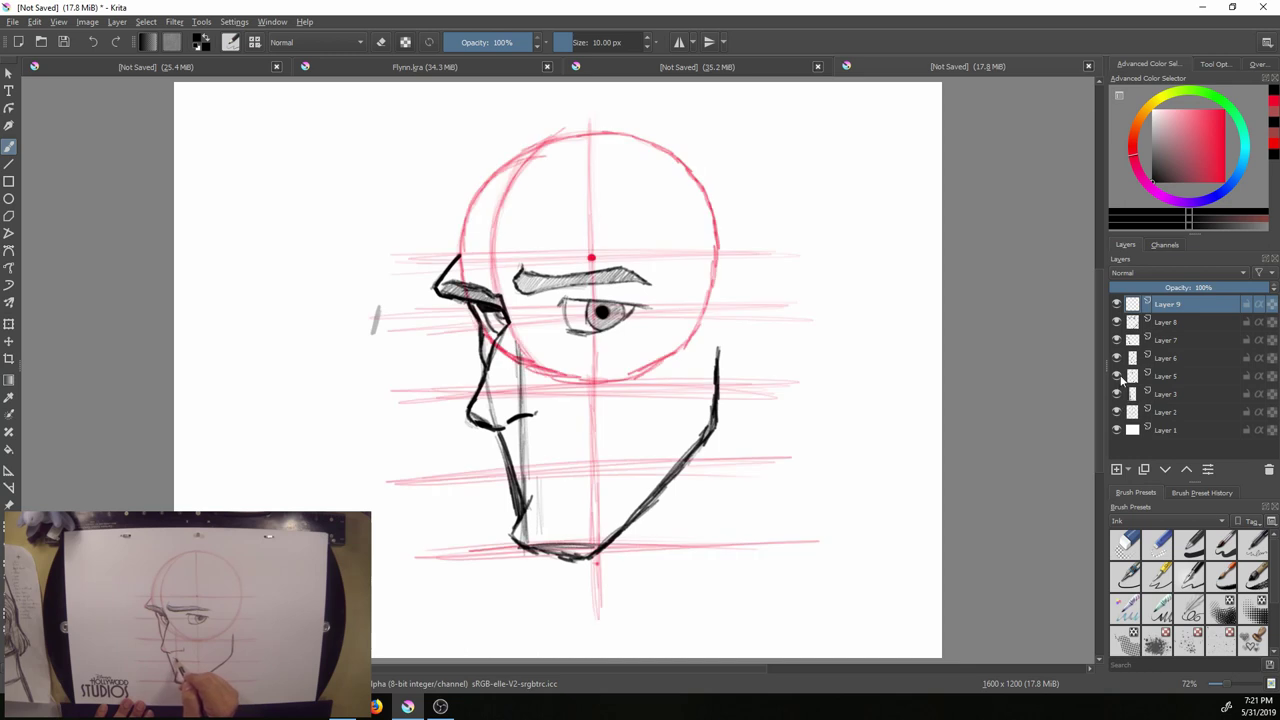
click(1119, 340)
click(1119, 342)
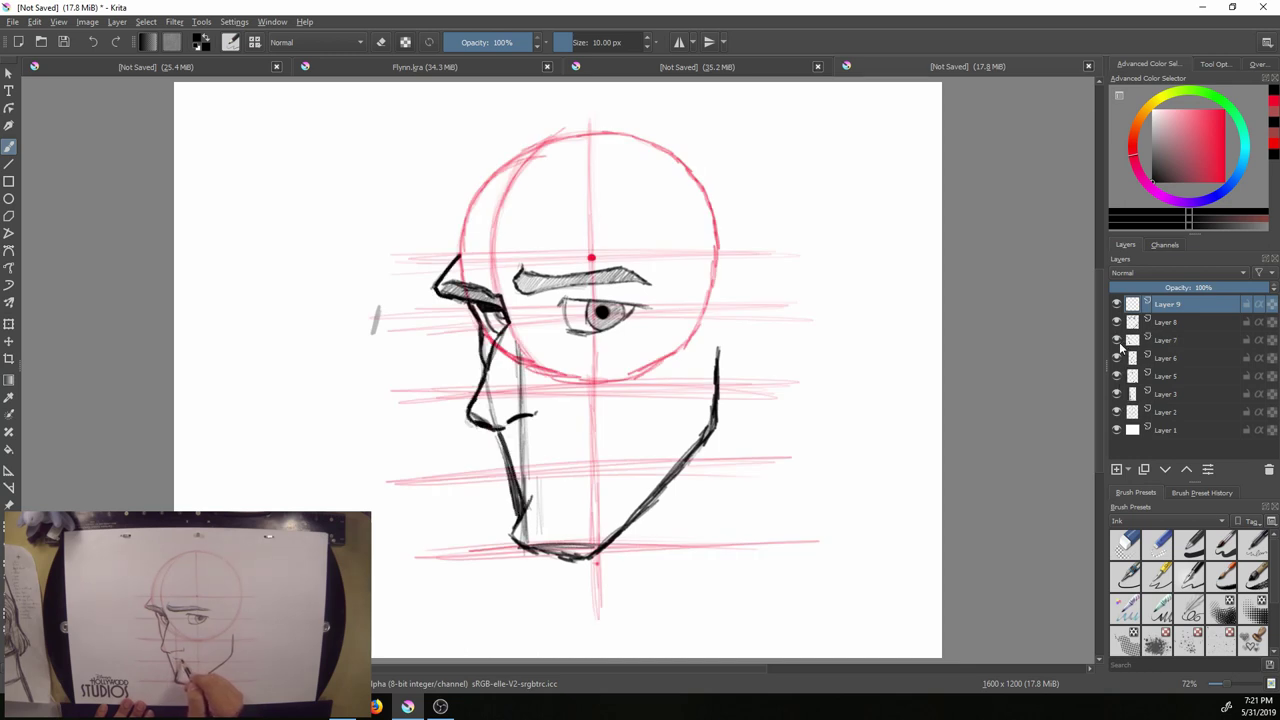
click(1153, 342)
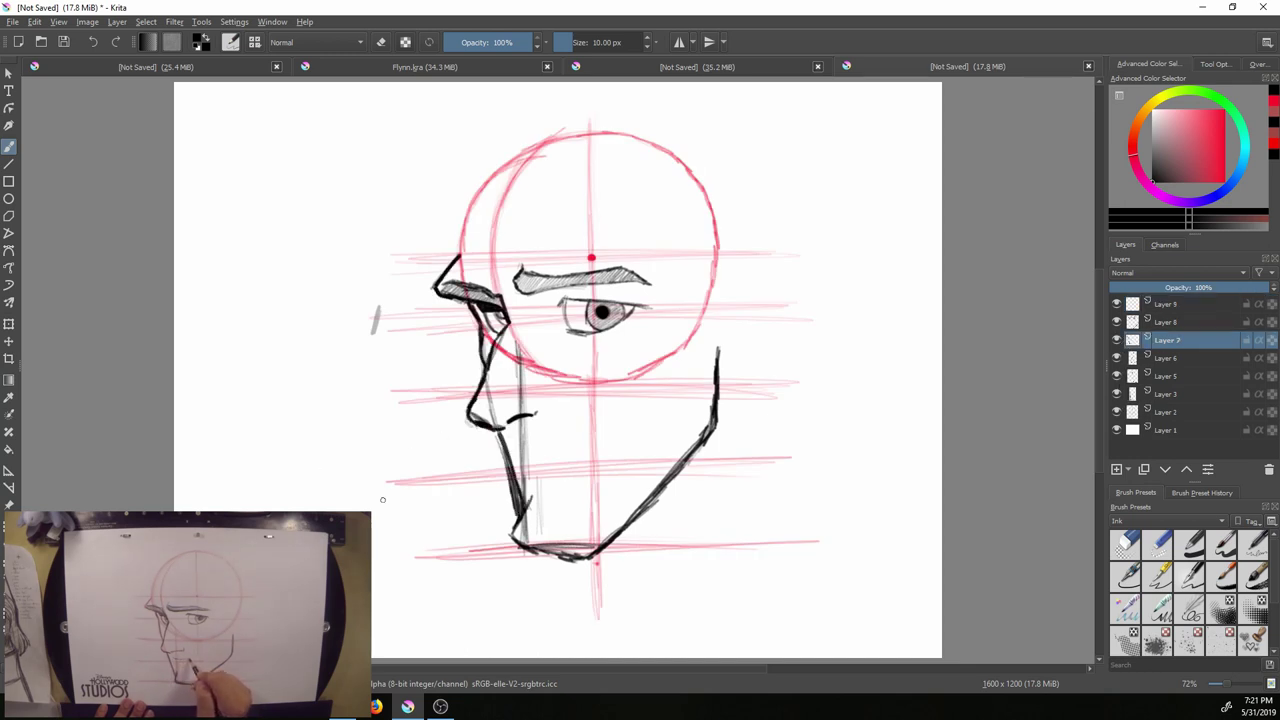
click(1176, 306)
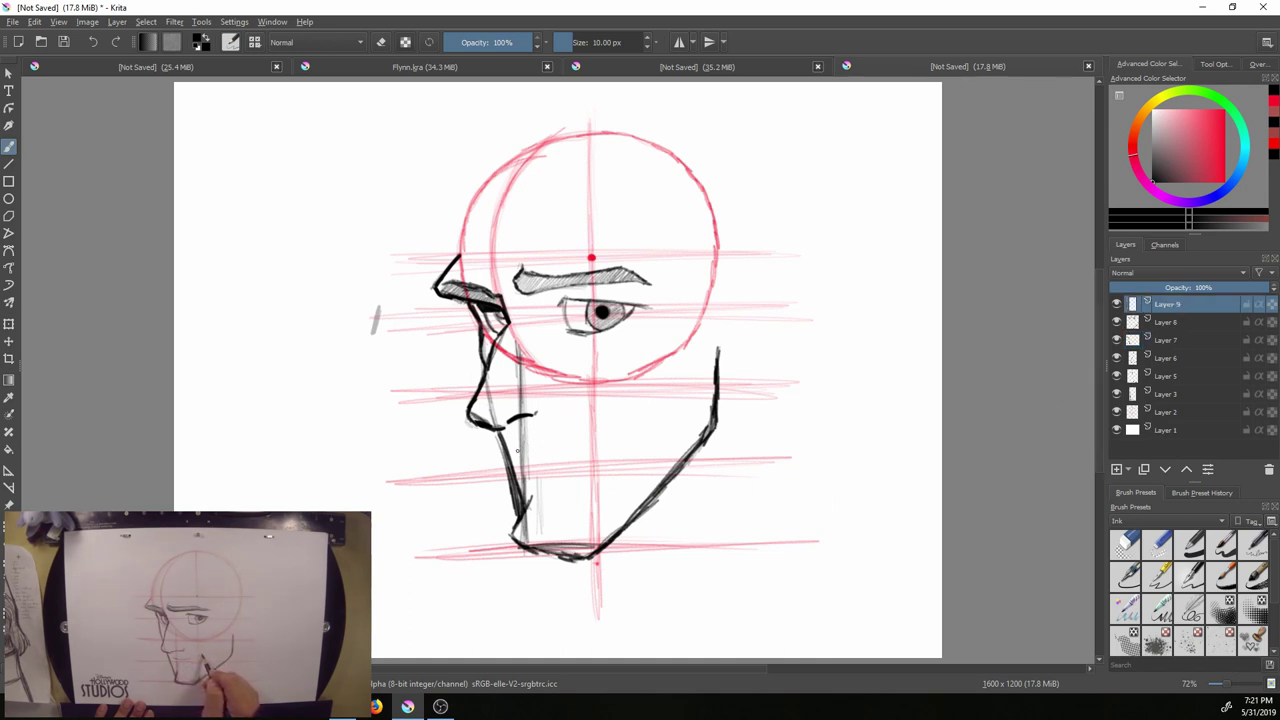
Draw the mouth line curving up to a marked corner between nose and chin, and shade a small lower lip beneath it
mouse_move(530, 453)
mouse_down()
mouse_move(608, 434)
mouse_move(568, 449)
mouse_up()
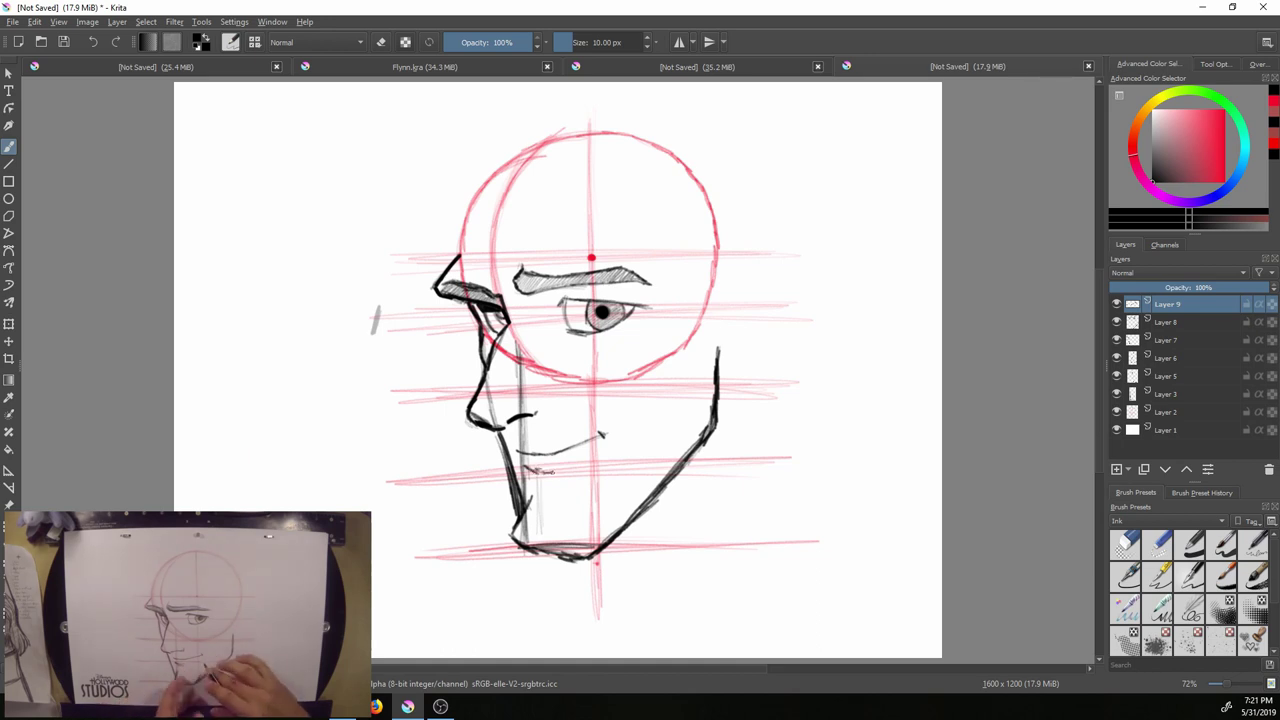
drag(533, 470, 557, 470)
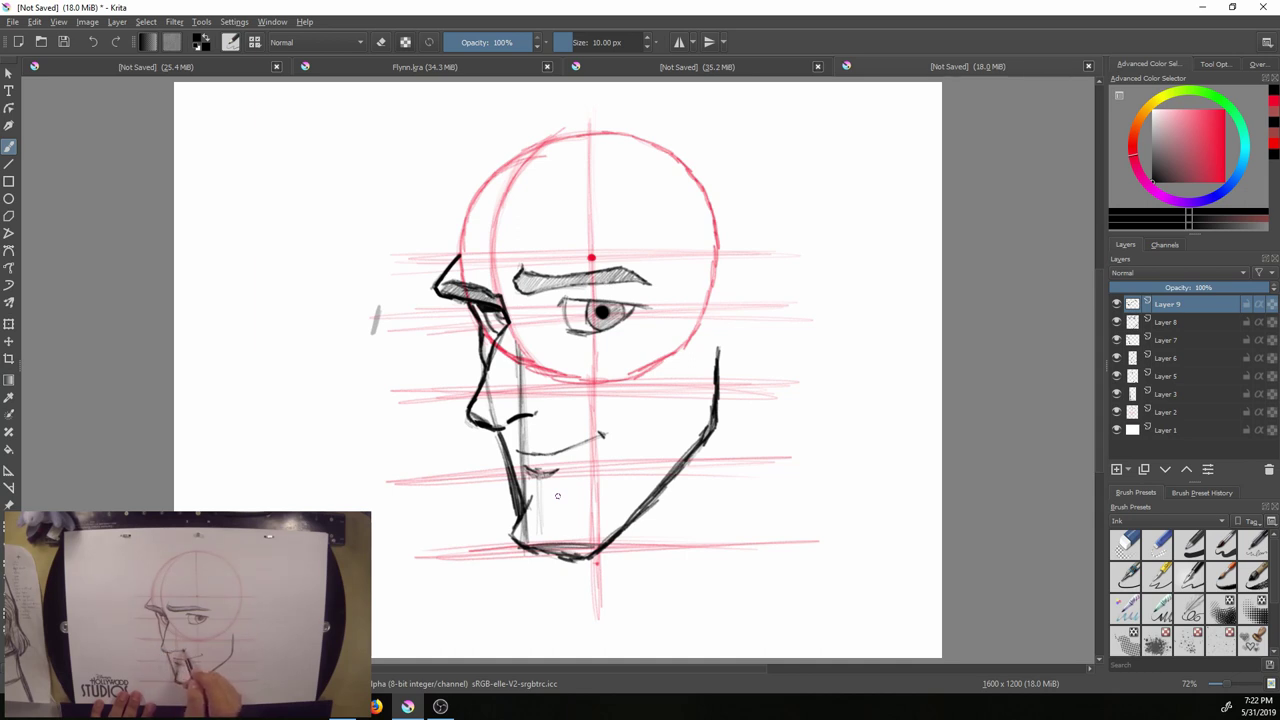
Make the nose layer (Layer 7) active and thin the heavy line under the nose with the Eraser Small preset
click(1117, 341)
click(1117, 341)
click(1134, 341)
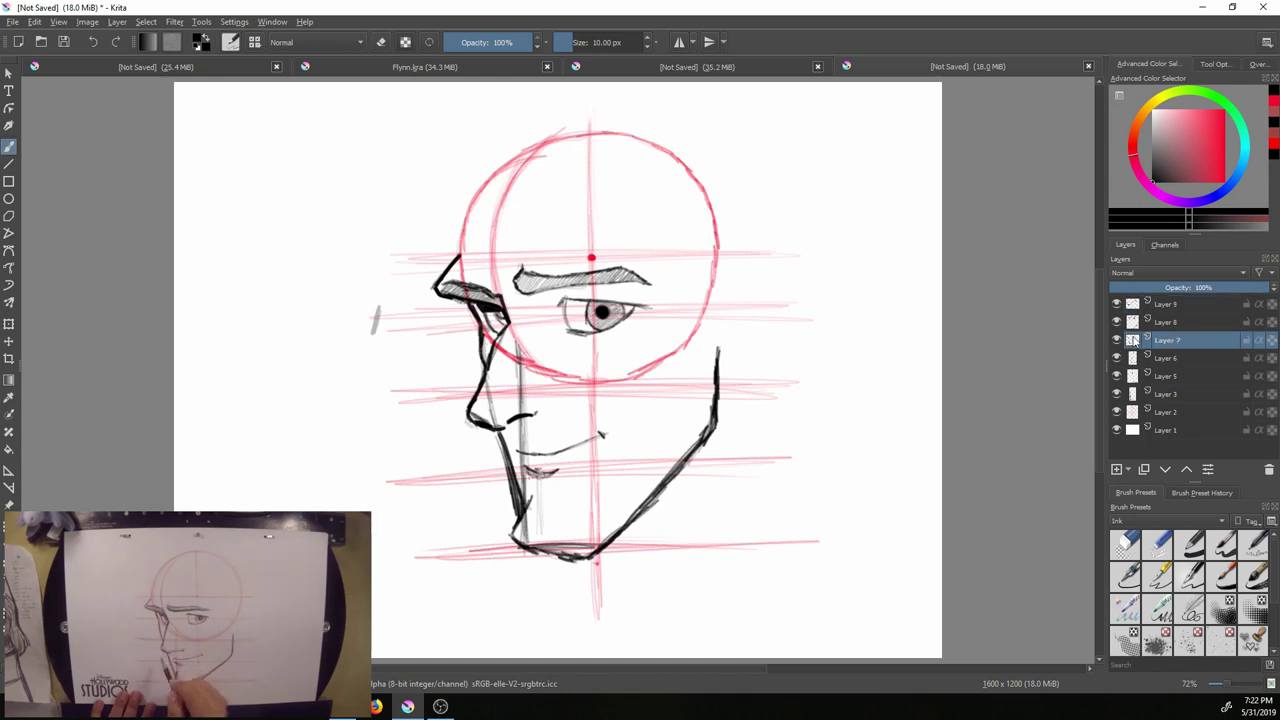
right_click(760, 377)
click(787, 280)
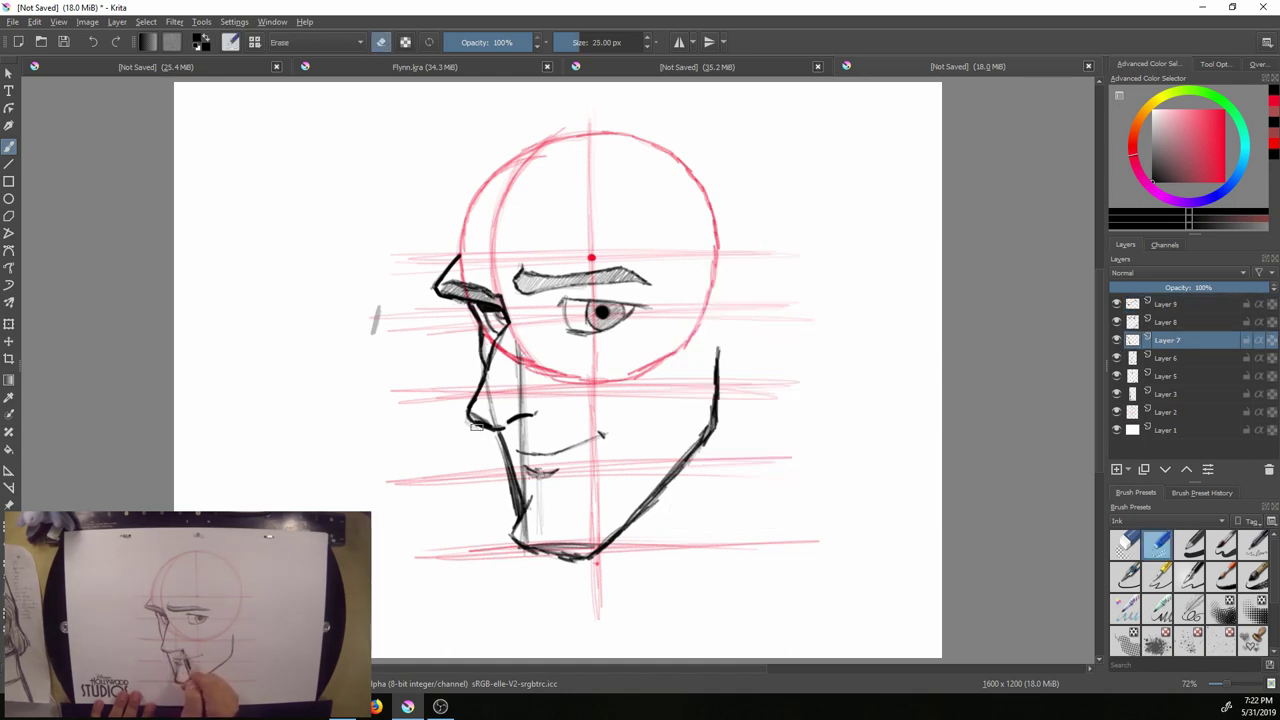
mouse_move(474, 422)
mouse_down()
mouse_move(524, 412)
mouse_move(500, 428)
mouse_up()
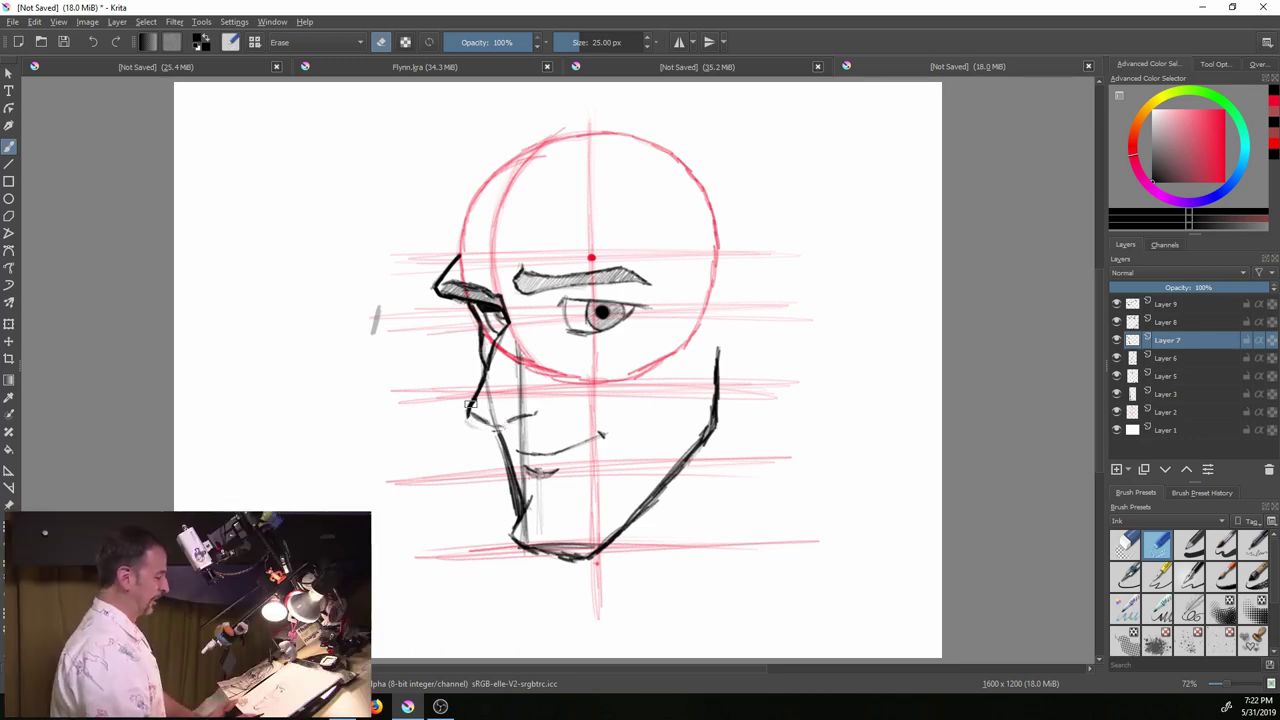
Switch back to the Pencil-2 brush and redraw the nose's underside with a thinner line curling up into the nostril wing
right_click(521, 425)
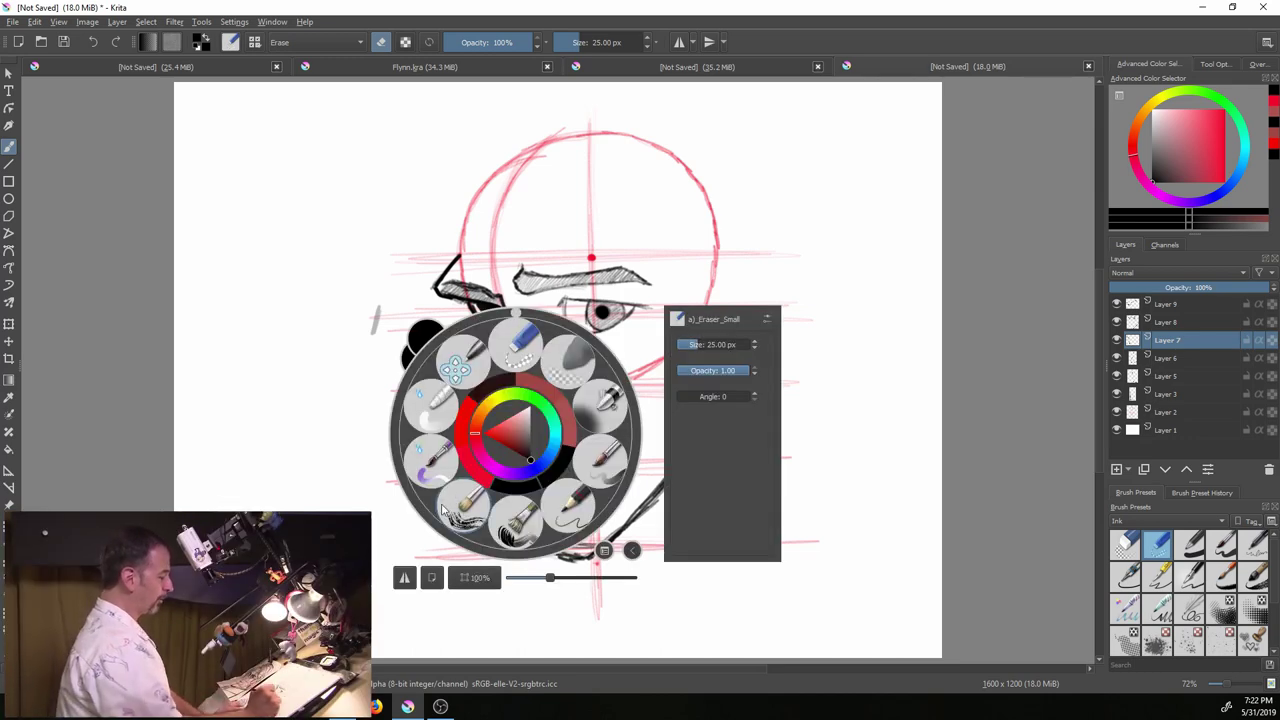
click(566, 500)
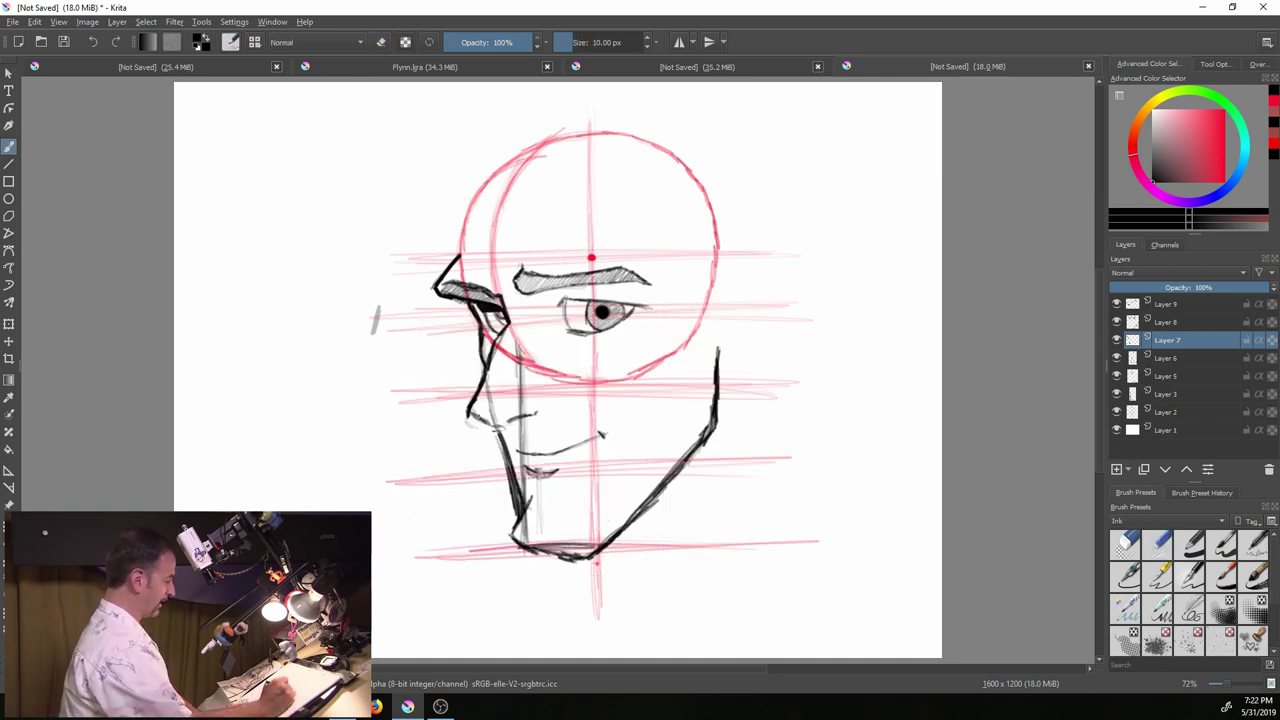
drag(472, 414, 507, 422)
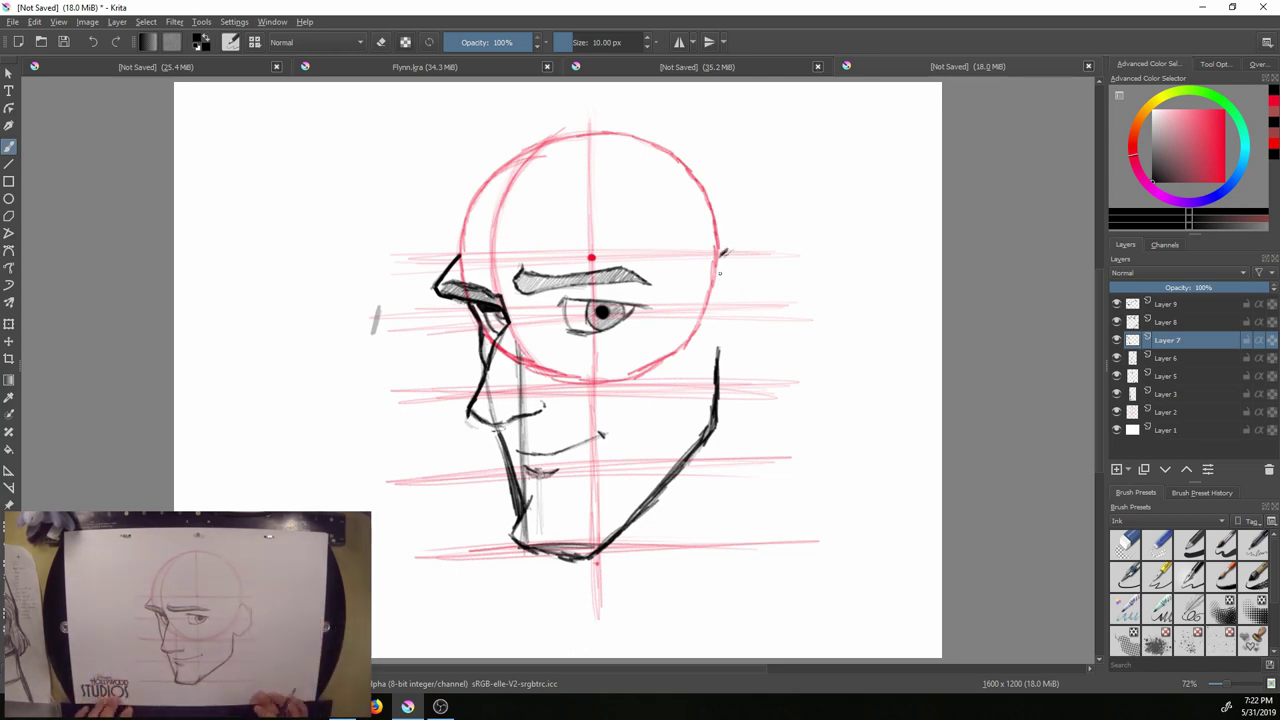
Outline an angular ear behind the circle, from the brow guideline down to the top of the jawline
mouse_move(724, 266)
mouse_down()
mouse_move(755, 280)
mouse_move(761, 322)
mouse_move(717, 349)
mouse_move(757, 338)
mouse_move(750, 270)
mouse_move(729, 267)
mouse_up()
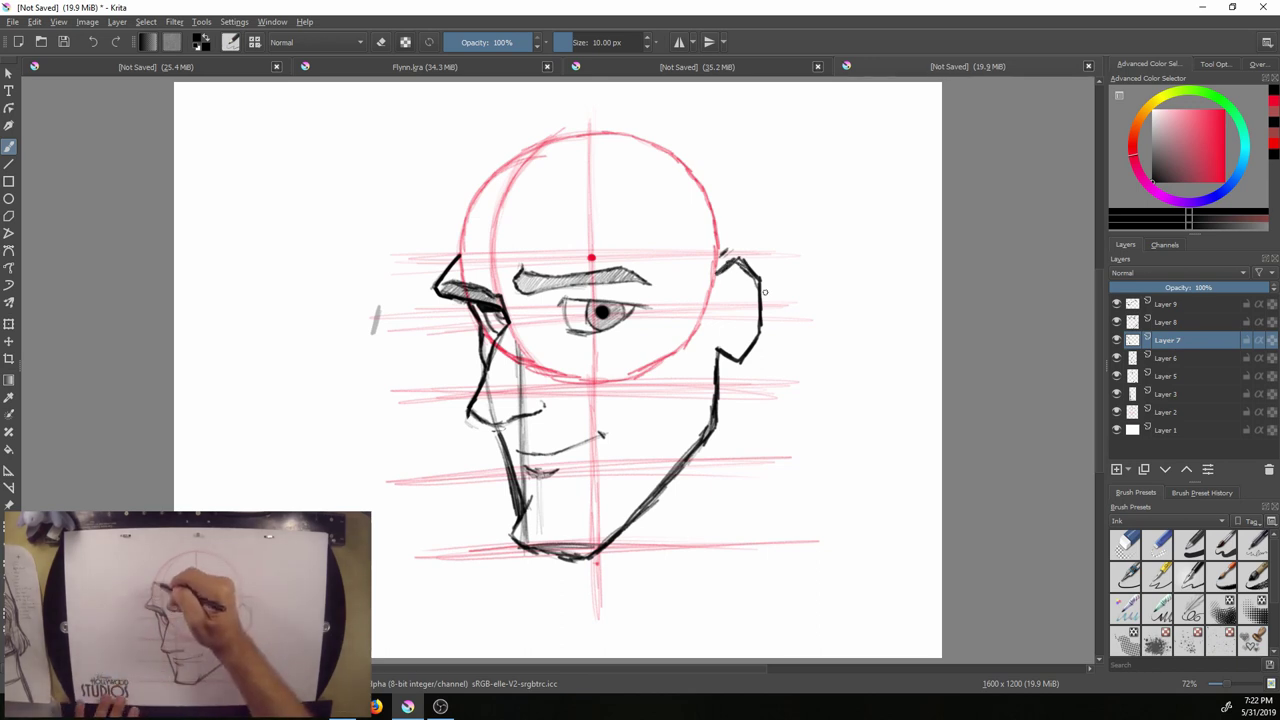
Add a paint layer at the top of the stack, then draw the forehead profile and the front hair contour rising towards the crown
click(1117, 470)
drag(1170, 340, 1176, 303)
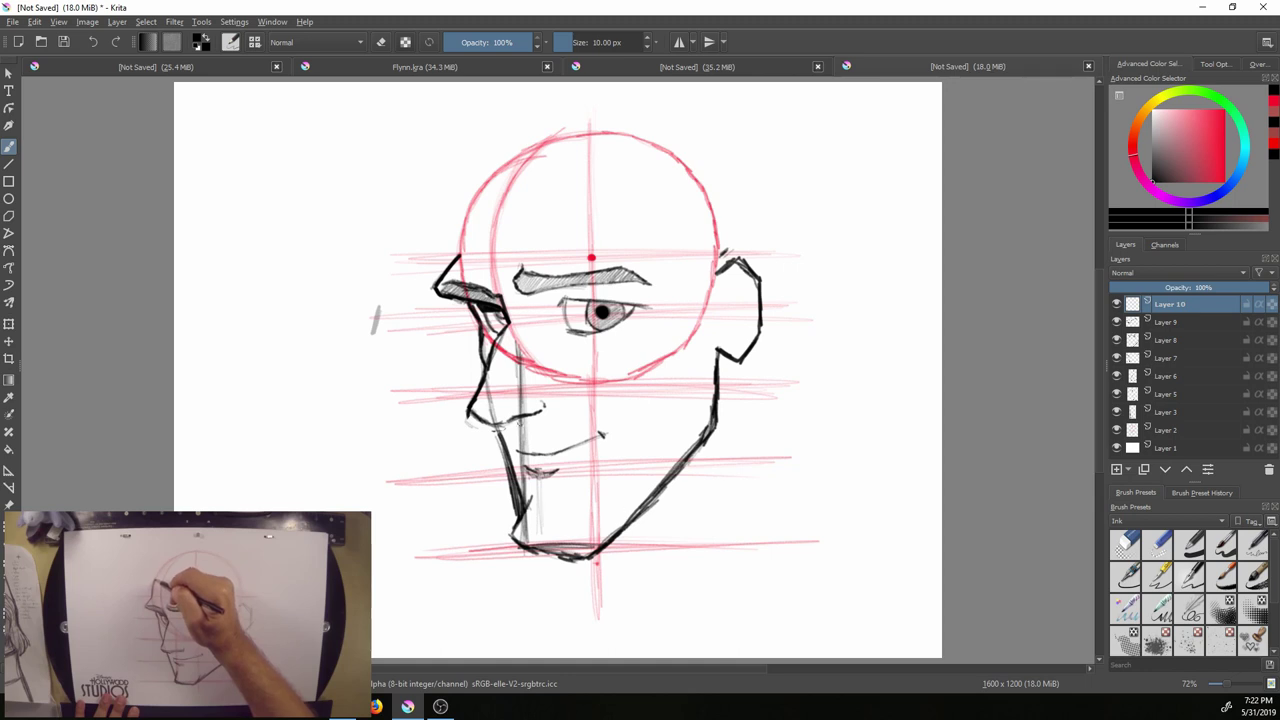
drag(460, 254, 476, 189)
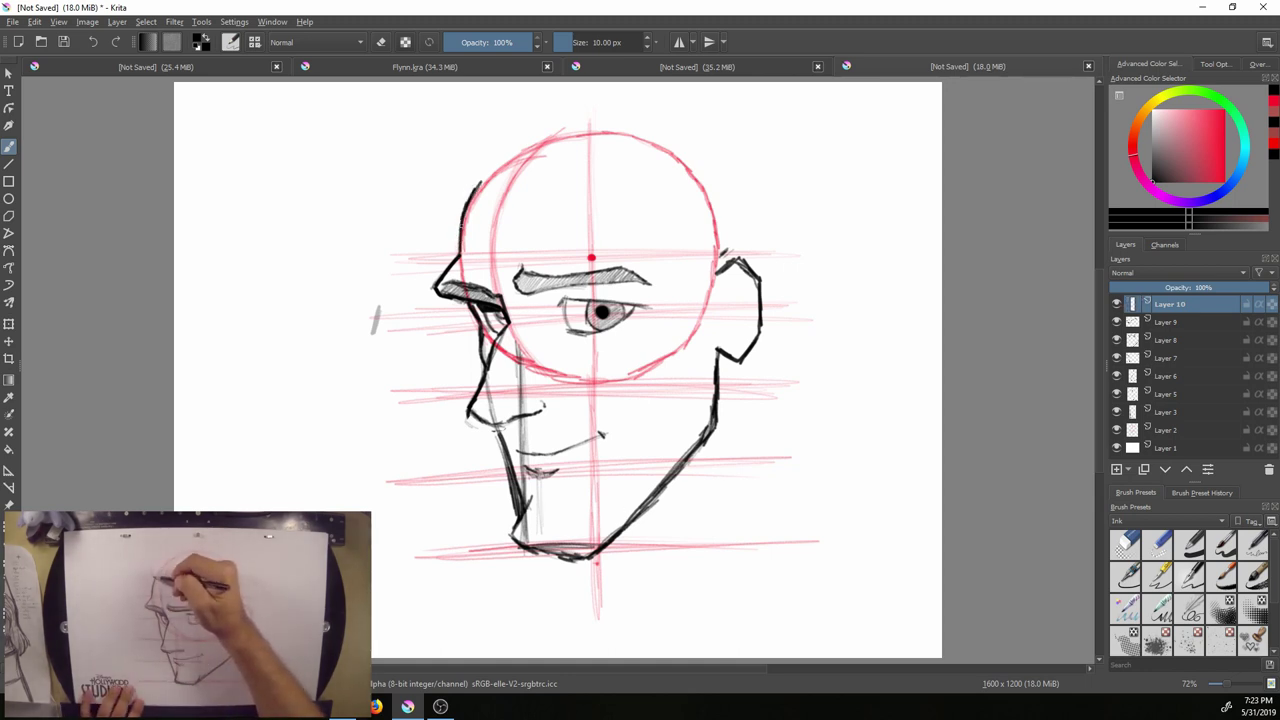
mouse_move(480, 183)
mouse_down()
mouse_move(463, 172)
mouse_move(468, 134)
mouse_up()
drag(1100, 390, 1100, 371)
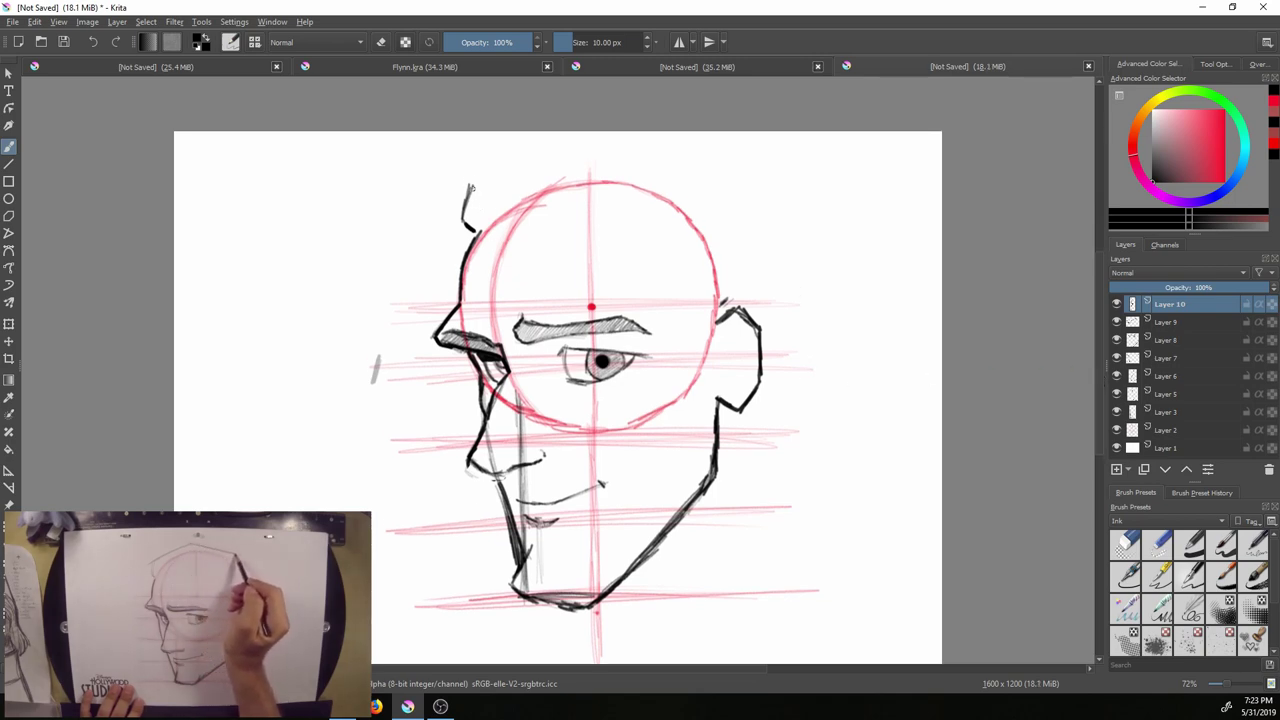
mouse_move(472, 183)
mouse_down()
mouse_move(601, 148)
mouse_move(467, 187)
mouse_move(550, 154)
mouse_up()
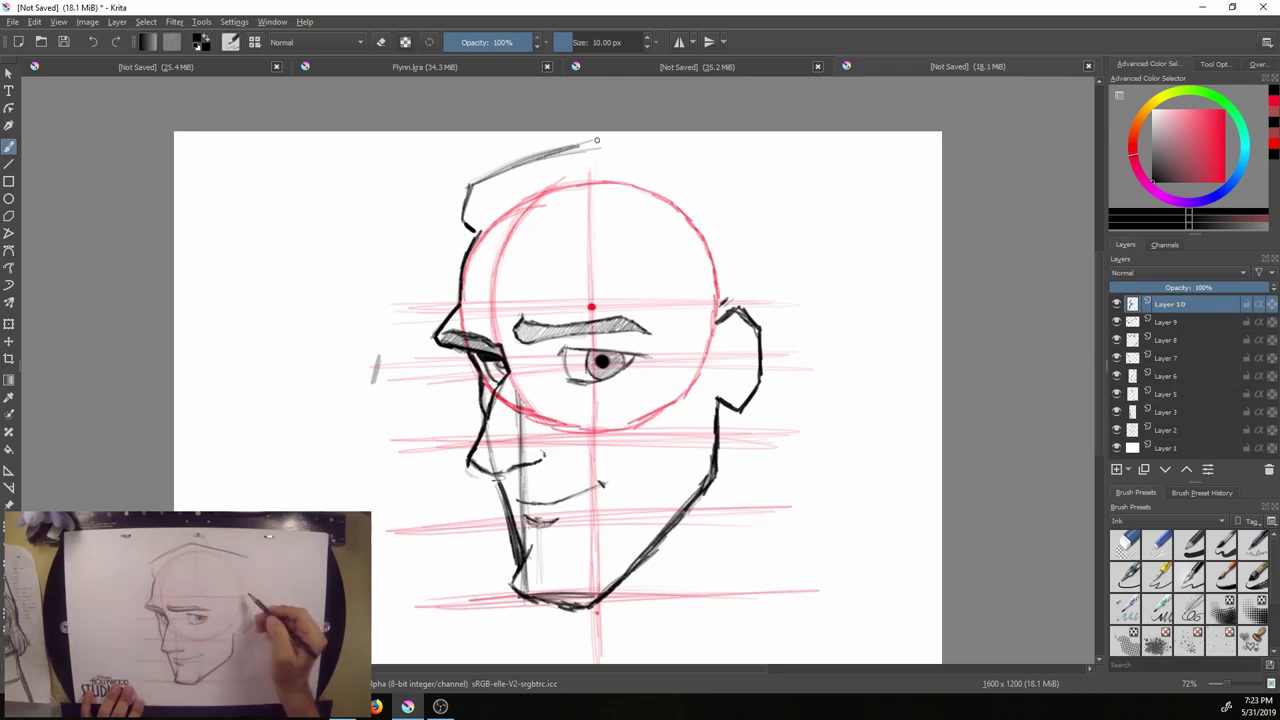
Sketch the rear hair silhouette from the crown down behind the ear, ending in a flared, jagged tip at the nape
mouse_move(608, 140)
mouse_down()
mouse_move(670, 162)
mouse_move(646, 149)
mouse_move(744, 211)
mouse_move(735, 197)
mouse_move(786, 238)
mouse_up()
drag(728, 198, 798, 250)
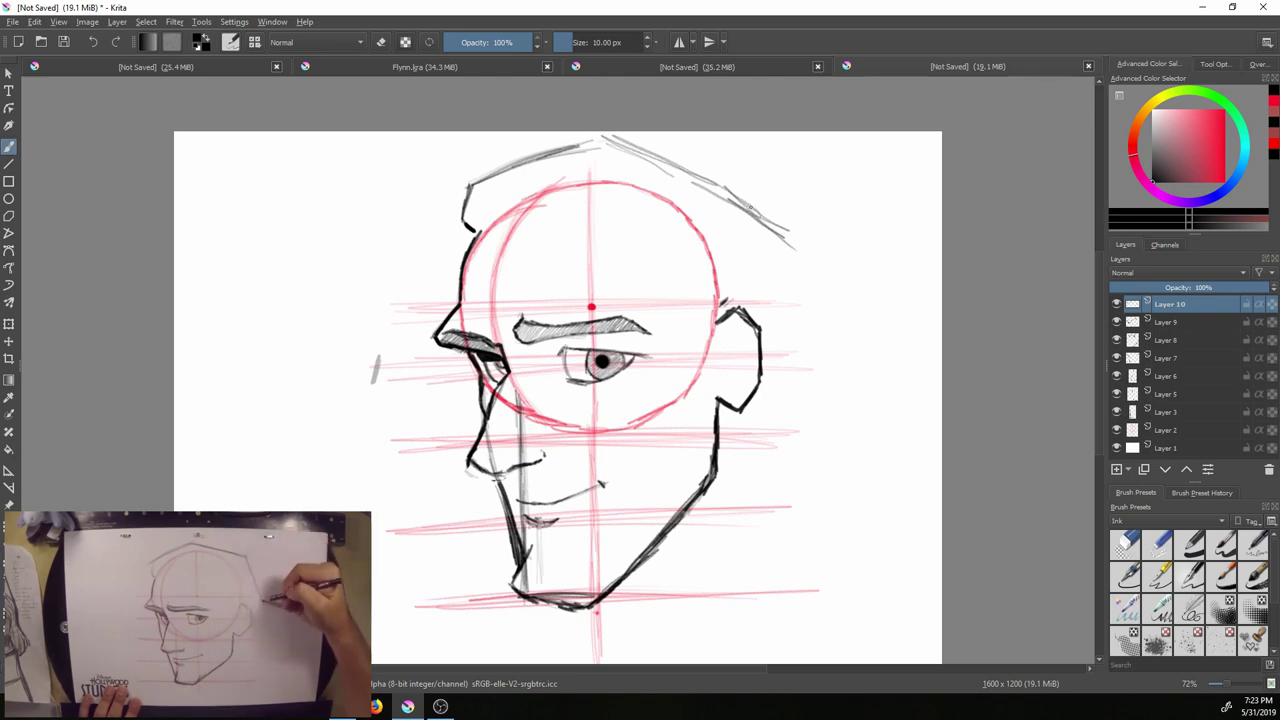
drag(764, 216, 804, 314)
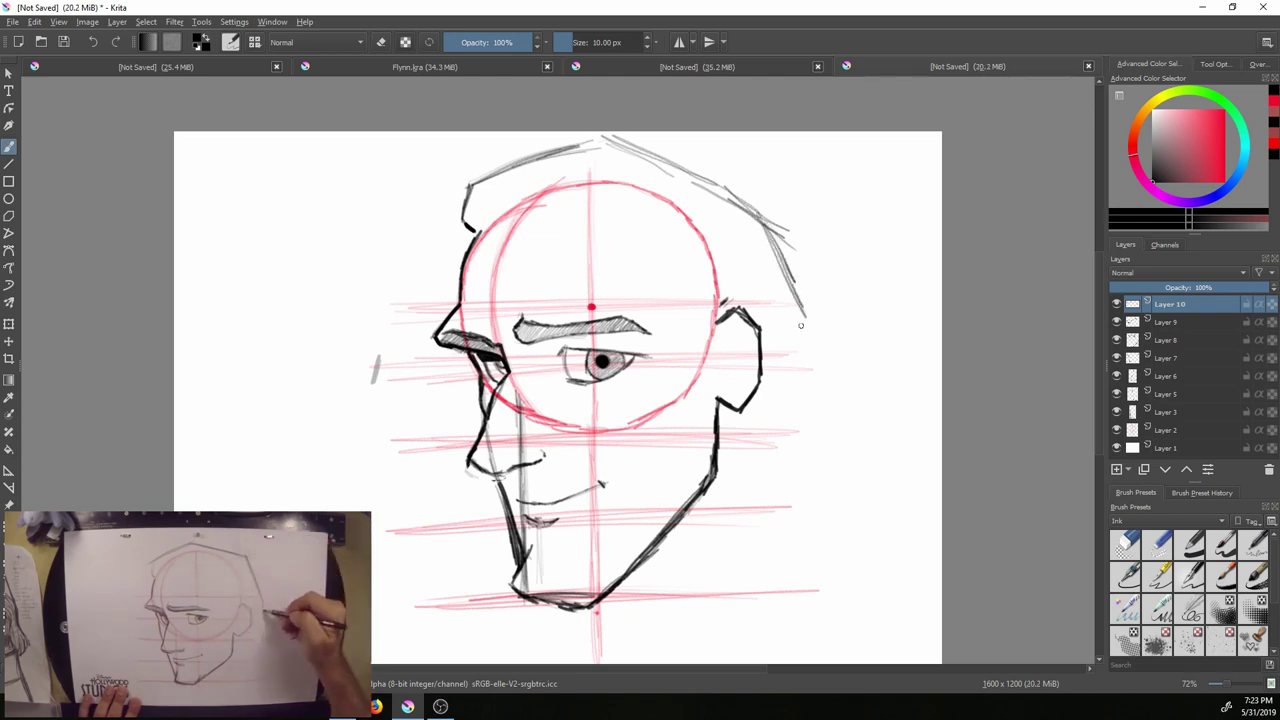
drag(764, 232, 807, 362)
drag(752, 214, 804, 362)
mouse_move(760, 228)
mouse_down()
mouse_move(807, 368)
mouse_move(806, 467)
mouse_up()
drag(808, 382, 805, 470)
drag(752, 218, 798, 340)
drag(684, 162, 758, 218)
drag(652, 145, 684, 166)
drag(608, 133, 688, 175)
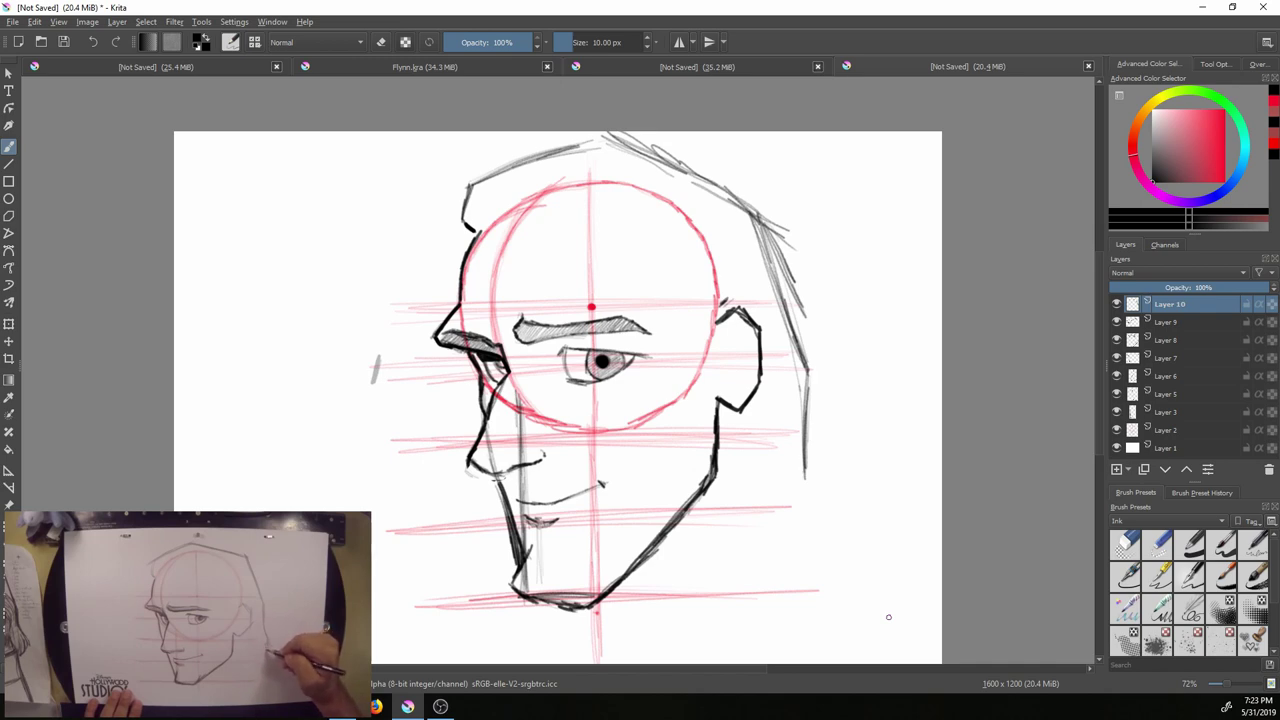
drag(806, 425, 825, 500)
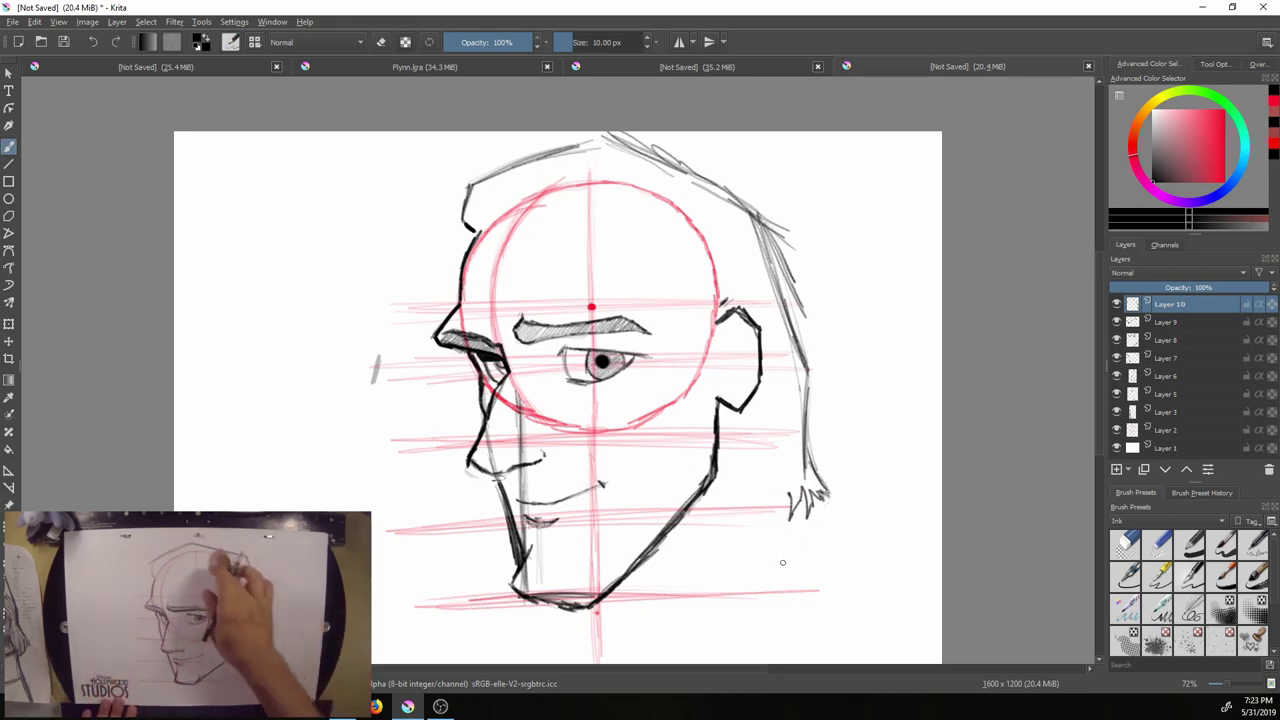
mouse_move(812, 436)
mouse_down()
mouse_move(809, 378)
mouse_move(826, 494)
mouse_up()
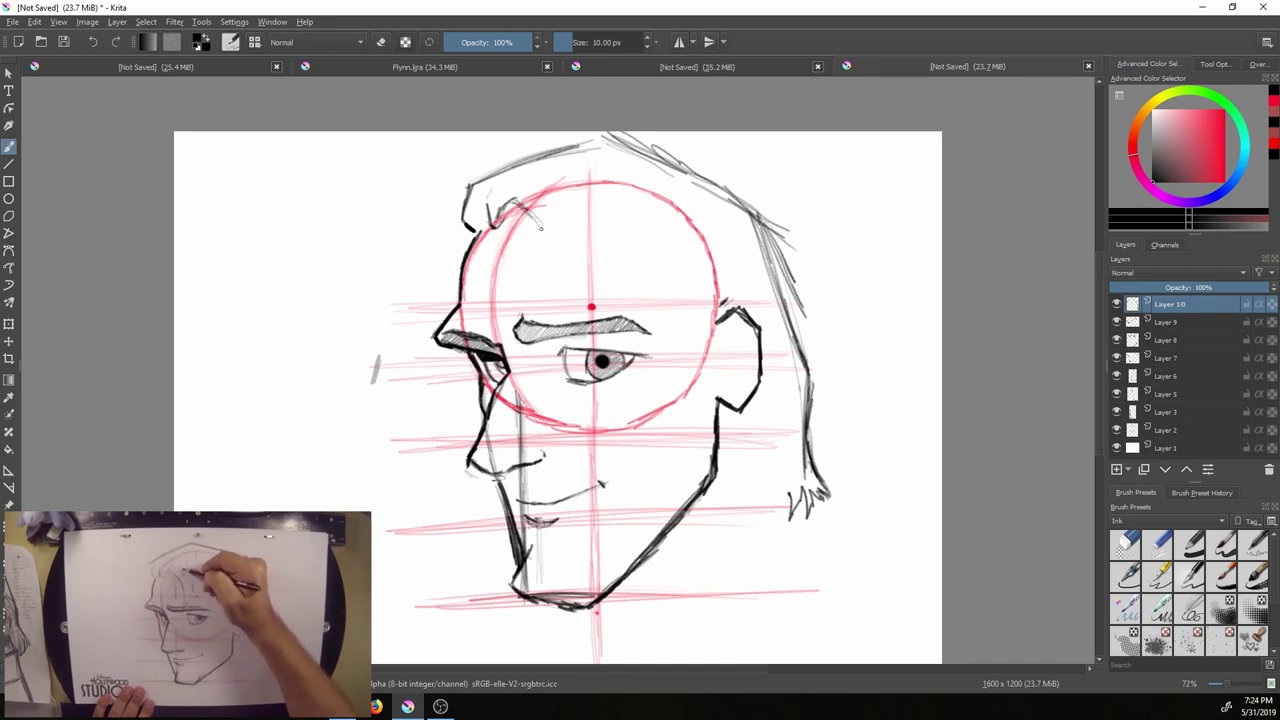
Draw a long forelock sweeping from the hairline across the forehead to the large eye, with strand lines up to the crown
mouse_move(518, 198)
mouse_down()
mouse_move(568, 254)
mouse_move(588, 356)
mouse_move(607, 298)
mouse_move(581, 184)
mouse_move(604, 280)
mouse_move(598, 358)
mouse_move(578, 262)
mouse_move(540, 216)
mouse_up()
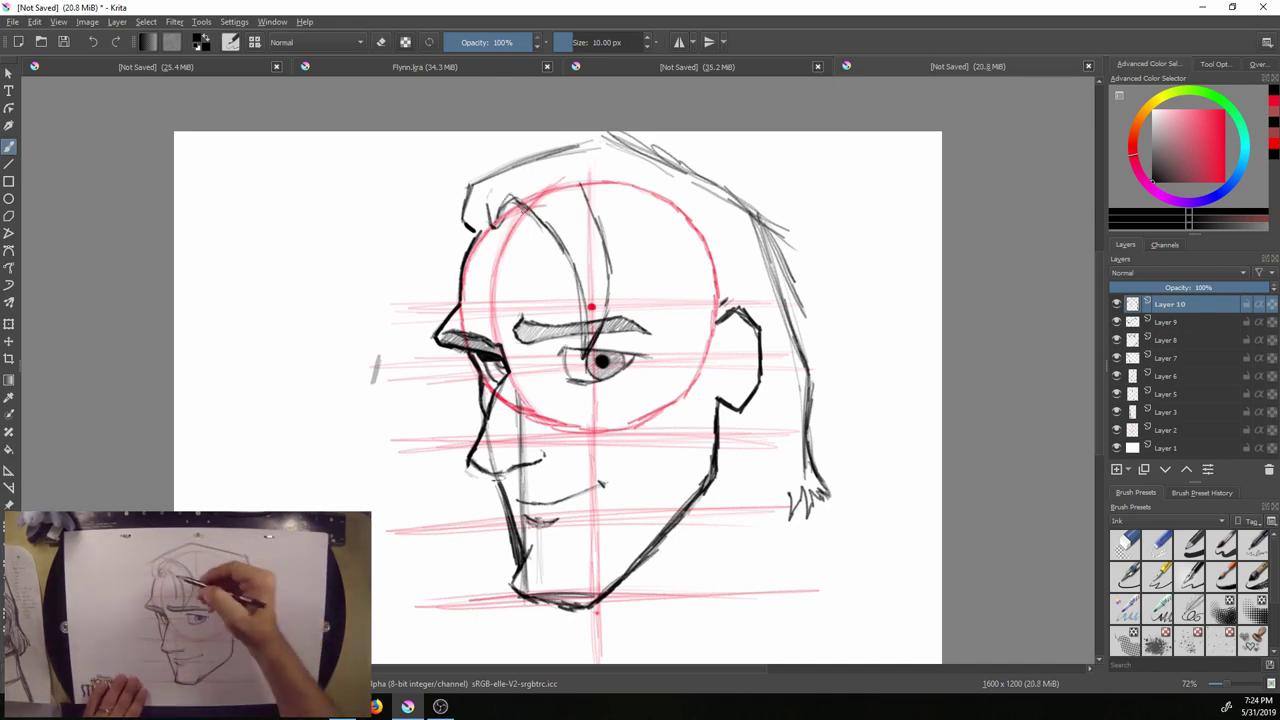
drag(526, 208, 542, 267)
drag(532, 215, 544, 272)
drag(533, 218, 543, 276)
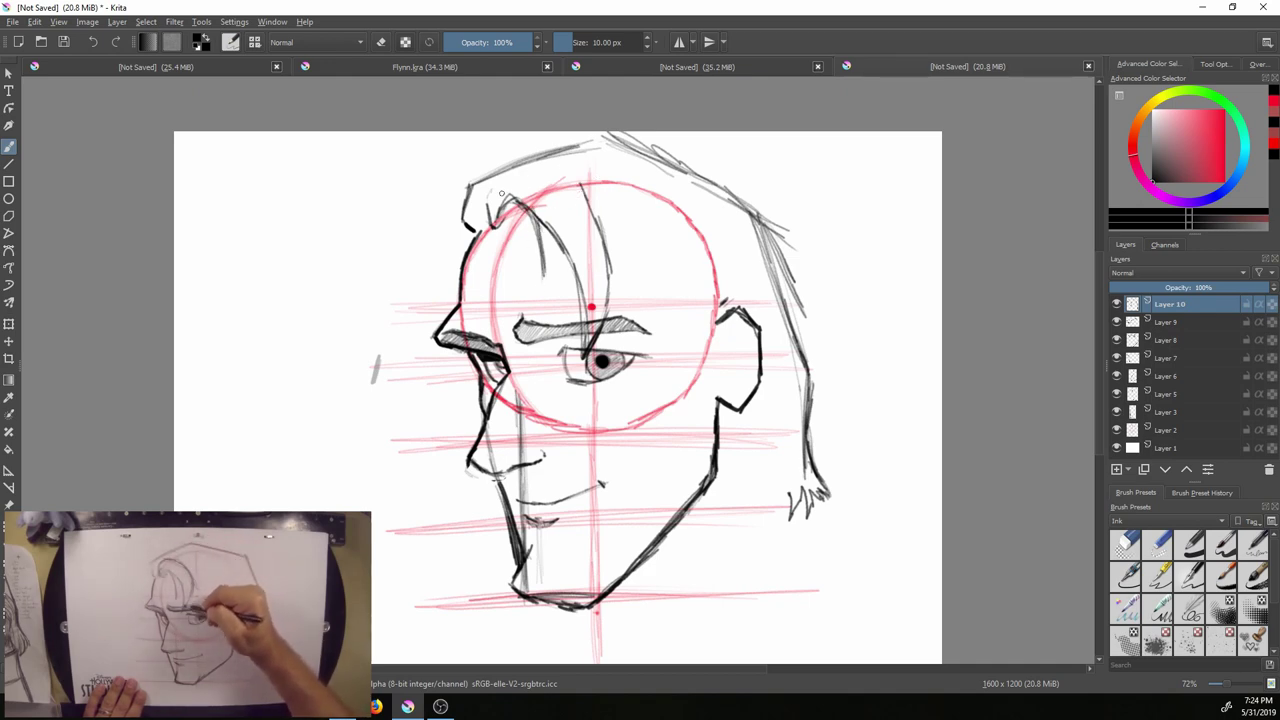
mouse_move(489, 212)
mouse_down()
mouse_move(490, 189)
mouse_move(554, 151)
mouse_move(604, 177)
mouse_move(614, 220)
mouse_up()
mouse_move(589, 169)
mouse_down()
mouse_move(615, 243)
mouse_move(598, 192)
mouse_up()
mouse_move(548, 154)
mouse_down()
mouse_move(586, 172)
mouse_move(577, 183)
mouse_up()
drag(550, 154, 575, 181)
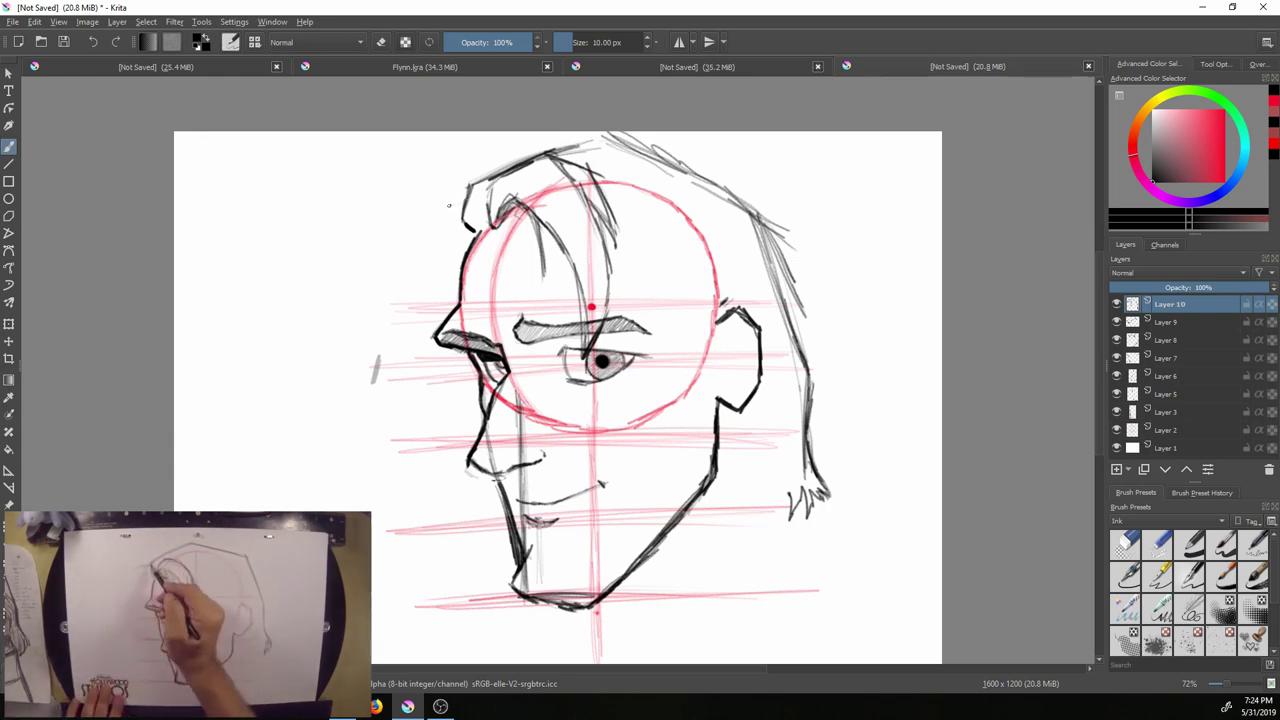
Outline the outer edge of the far-side hair from the front tuft outwards and down to eye level
drag(462, 201, 407, 218)
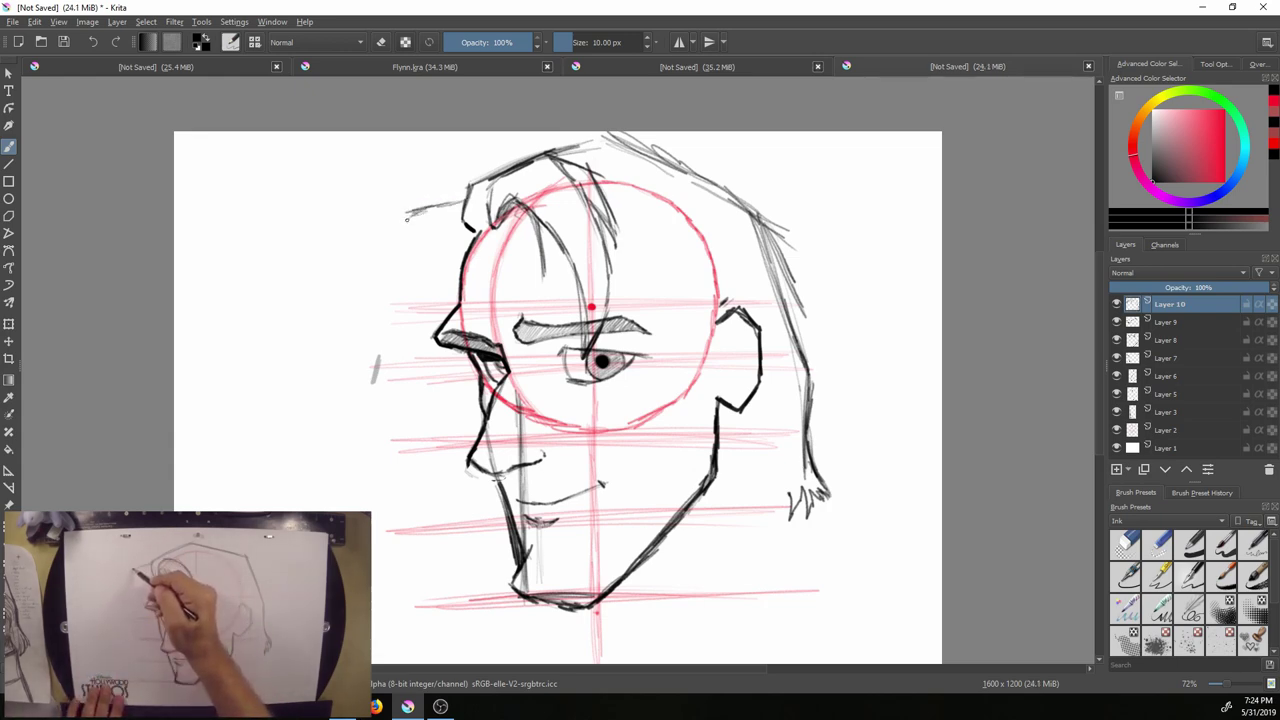
mouse_move(418, 206)
mouse_down()
mouse_move(393, 249)
mouse_move(390, 336)
mouse_up()
mouse_move(389, 290)
mouse_down()
mouse_move(386, 384)
mouse_move(385, 256)
mouse_move(390, 364)
mouse_up()
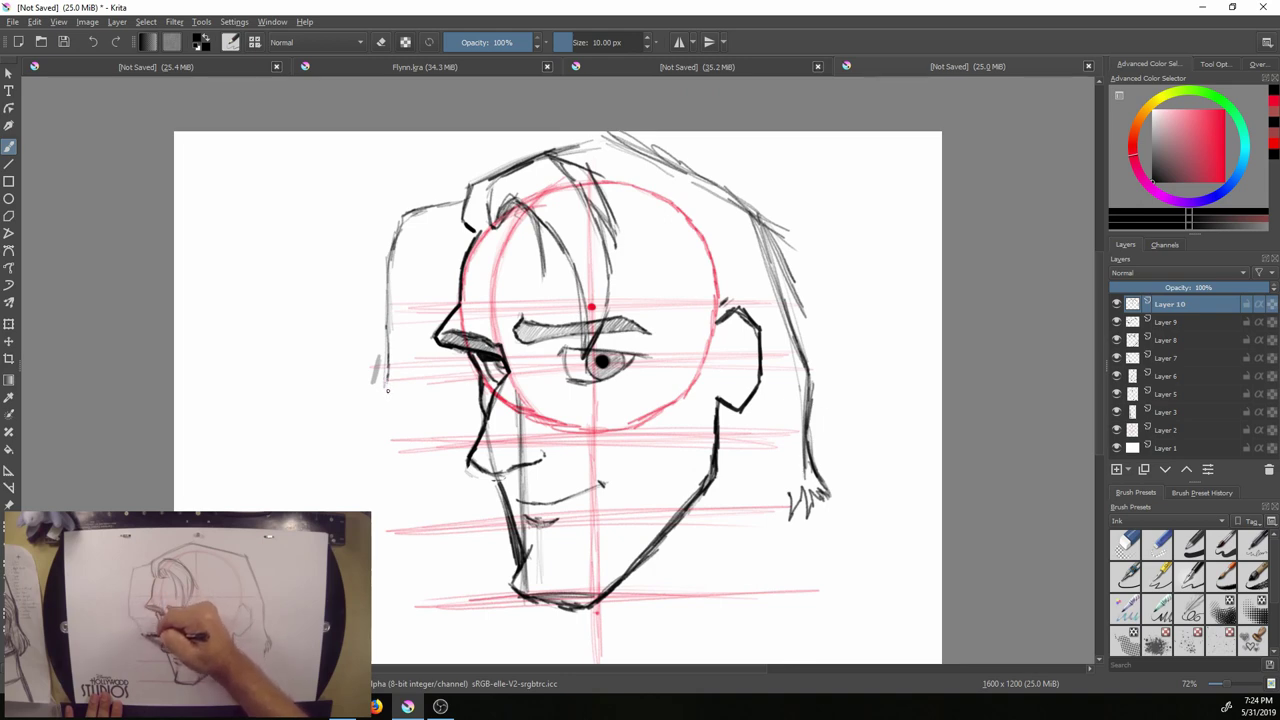
mouse_move(386, 384)
mouse_down()
mouse_move(428, 462)
mouse_move(384, 305)
mouse_move(397, 222)
mouse_move(468, 198)
mouse_move(389, 330)
mouse_up()
right_click(414, 435)
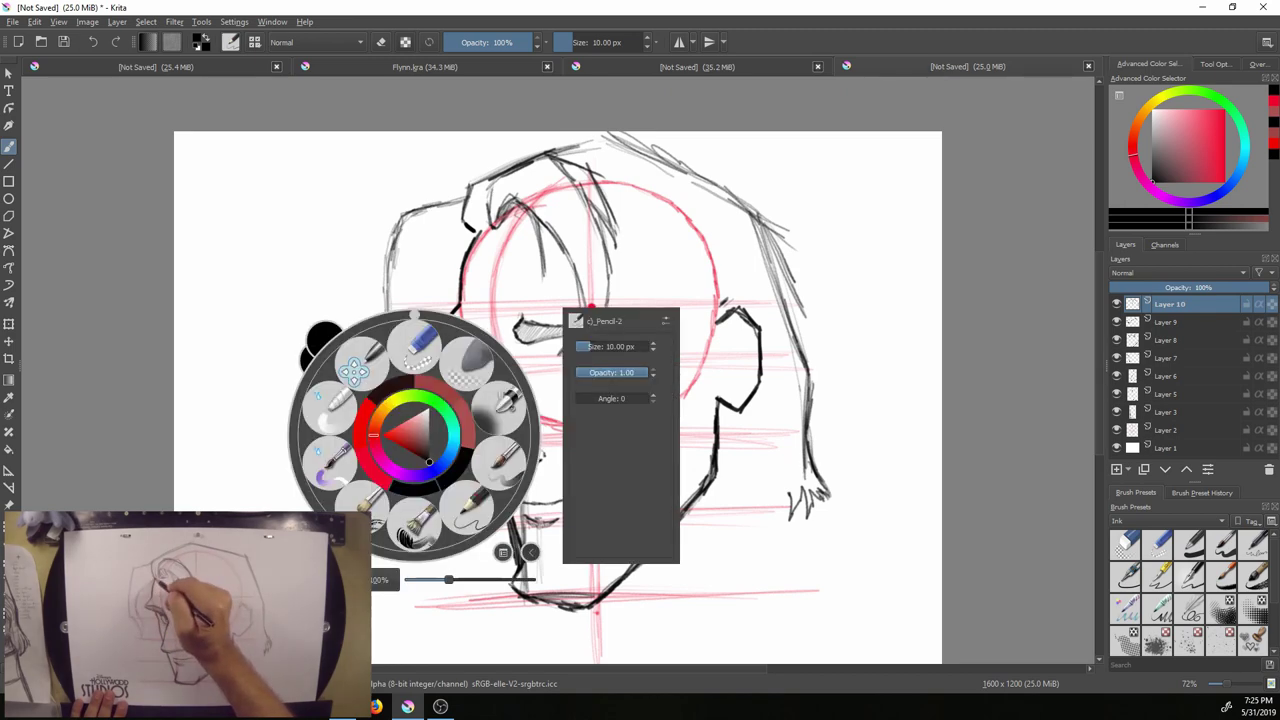
click(394, 280)
Close the far-side hair with a pointed tip and inner edge, and add a second jagged lock beside the far eye
mouse_move(396, 401)
mouse_down()
mouse_move(428, 460)
mouse_move(428, 402)
mouse_up()
drag(416, 358, 455, 258)
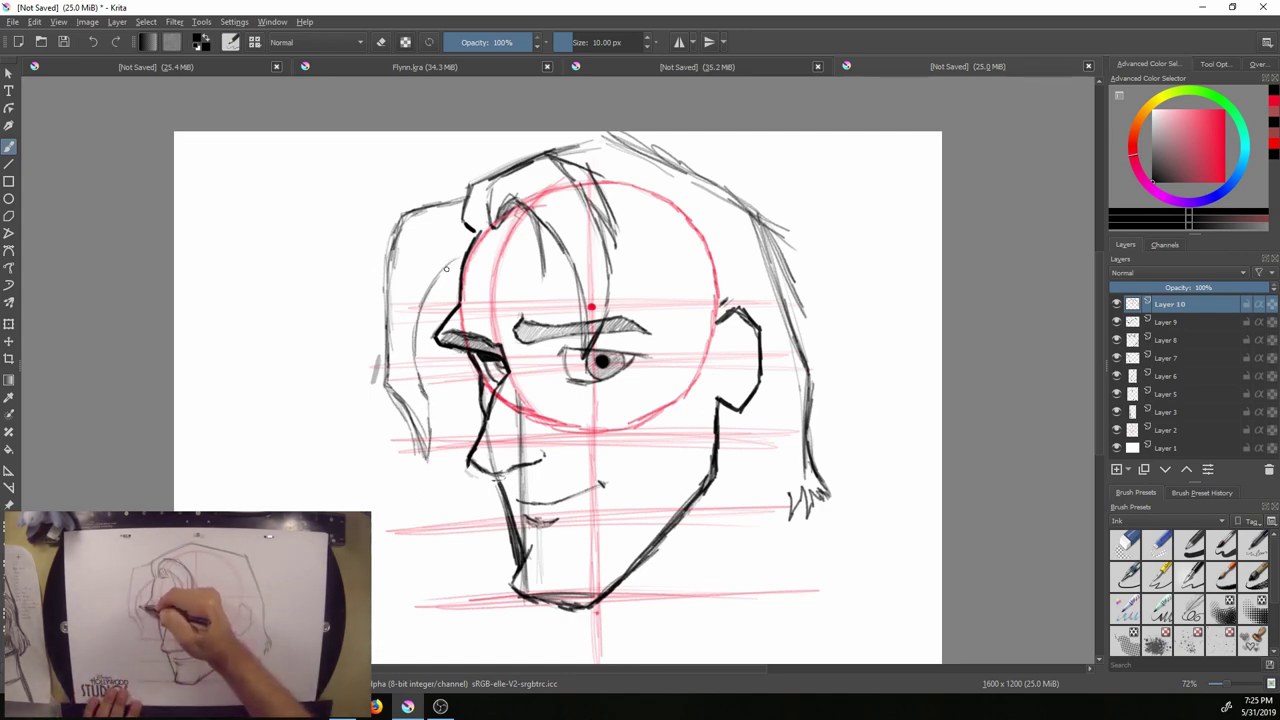
drag(413, 380, 424, 458)
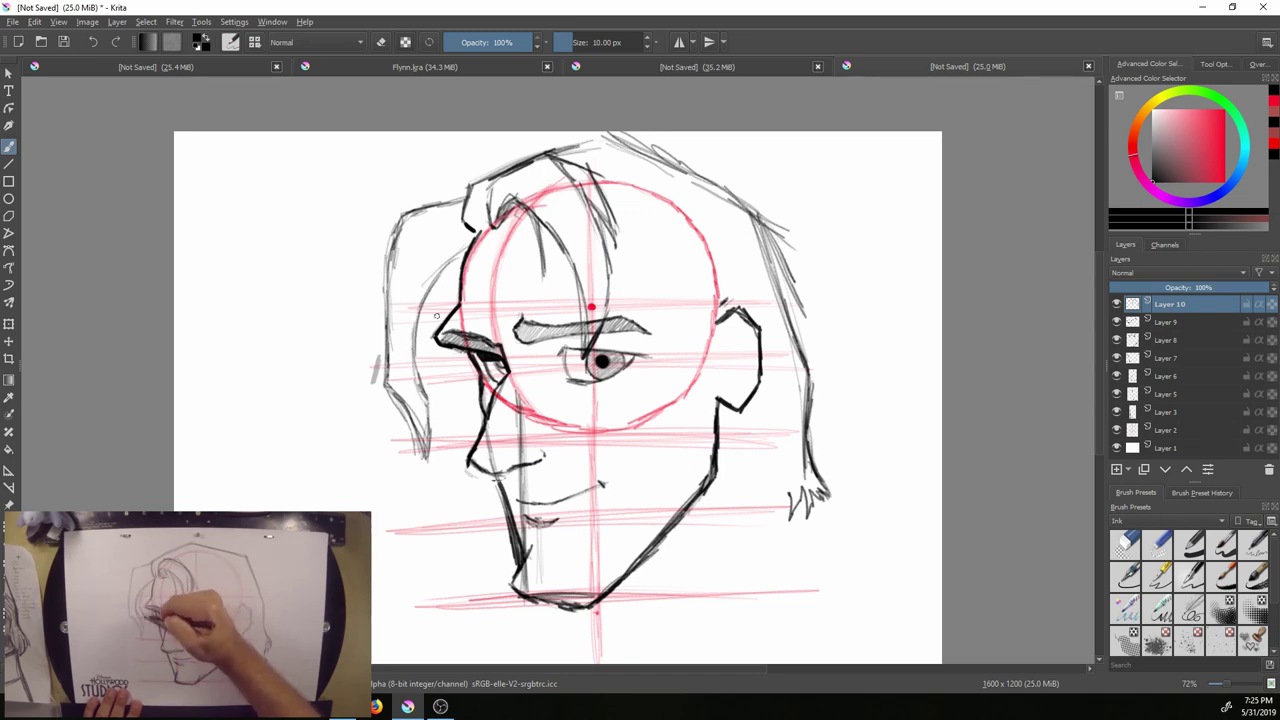
drag(430, 282, 433, 370)
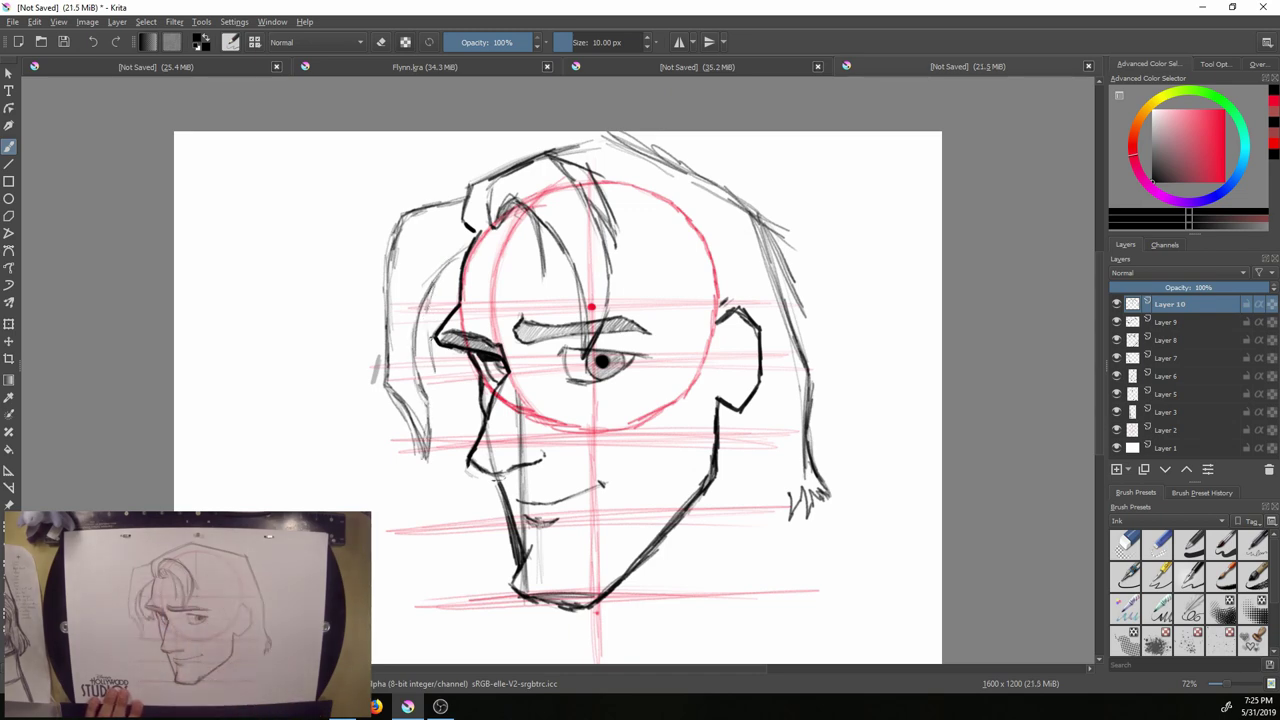
mouse_move(427, 310)
mouse_down()
mouse_move(454, 405)
mouse_move(449, 378)
mouse_move(454, 397)
mouse_move(466, 377)
mouse_up()
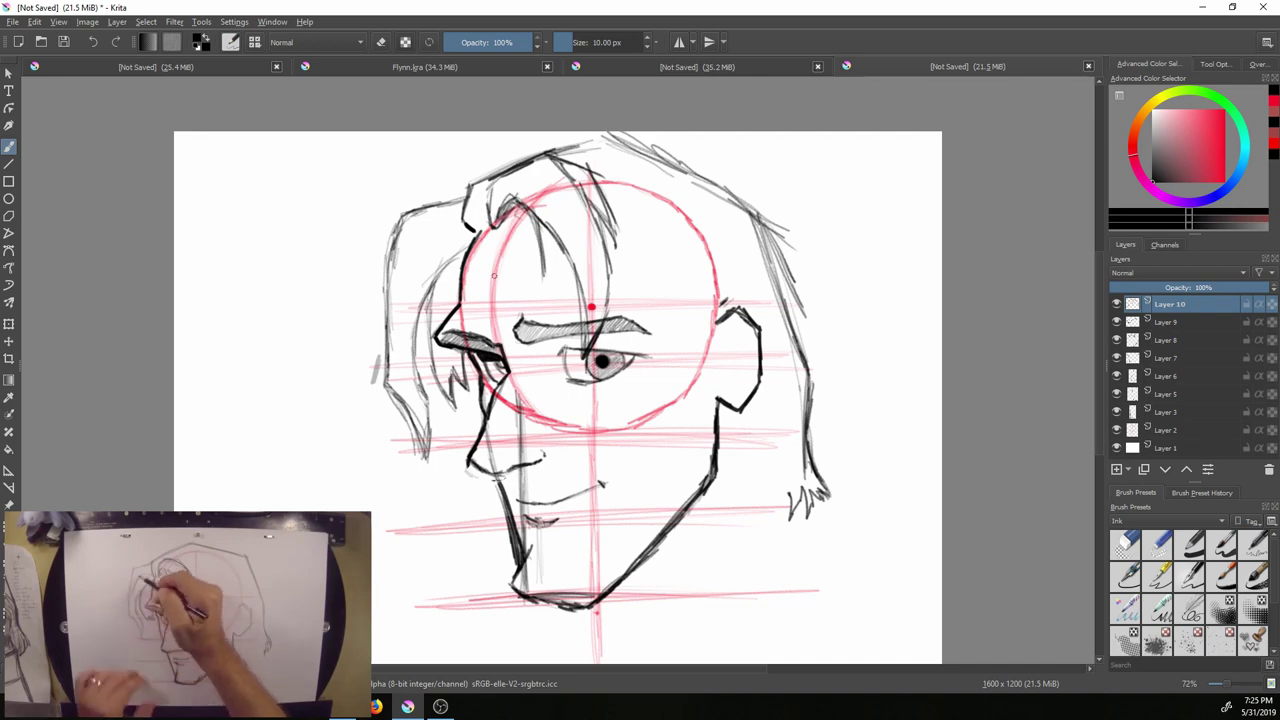
Shade the far-side hair with long curved strand strokes running from the hairline down to the lock tips
mouse_move(472, 232)
mouse_down()
mouse_move(444, 227)
mouse_move(414, 264)
mouse_move(426, 236)
mouse_move(396, 360)
mouse_move(426, 414)
mouse_up()
drag(394, 374, 408, 284)
mouse_move(450, 222)
mouse_down()
mouse_move(425, 284)
mouse_move(460, 250)
mouse_move(448, 233)
mouse_move(421, 284)
mouse_move(423, 262)
mouse_move(405, 360)
mouse_move(398, 352)
mouse_move(410, 318)
mouse_move(406, 378)
mouse_up()
drag(410, 322, 406, 394)
drag(414, 302, 422, 404)
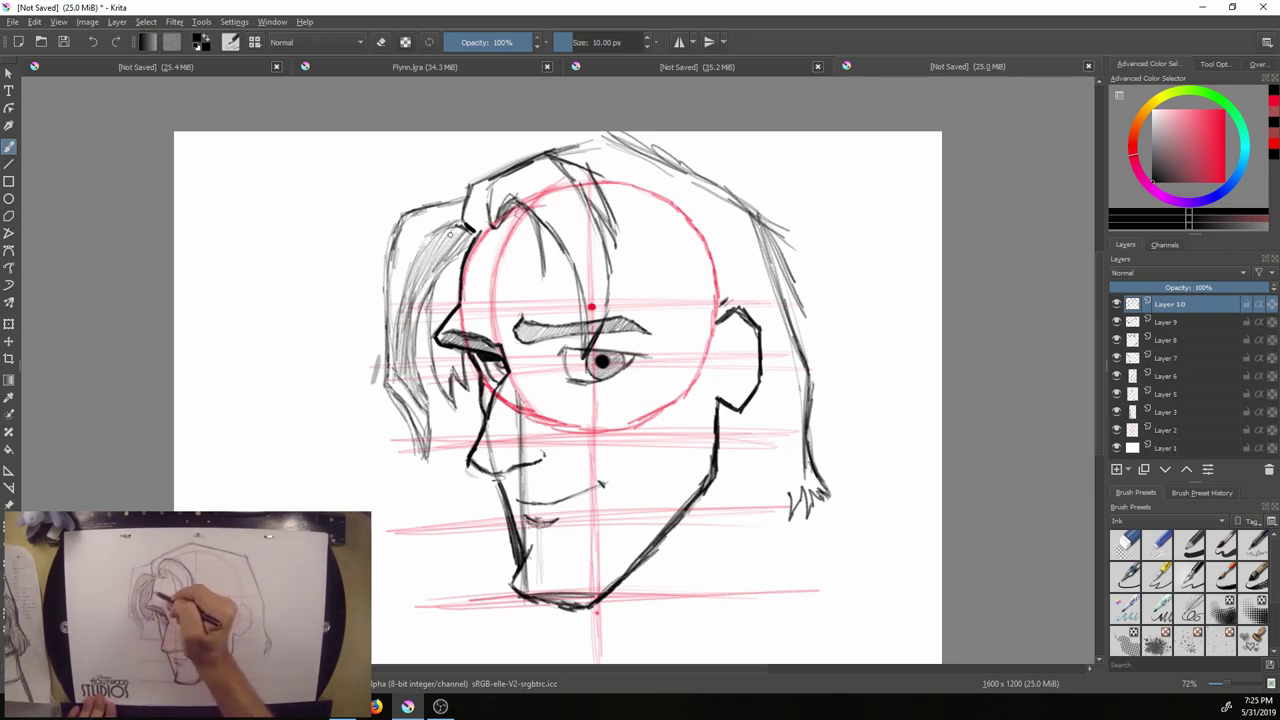
drag(456, 258, 436, 330)
drag(458, 284, 452, 306)
mouse_move(454, 272)
mouse_down()
mouse_move(436, 330)
mouse_move(446, 400)
mouse_up()
drag(456, 354, 448, 394)
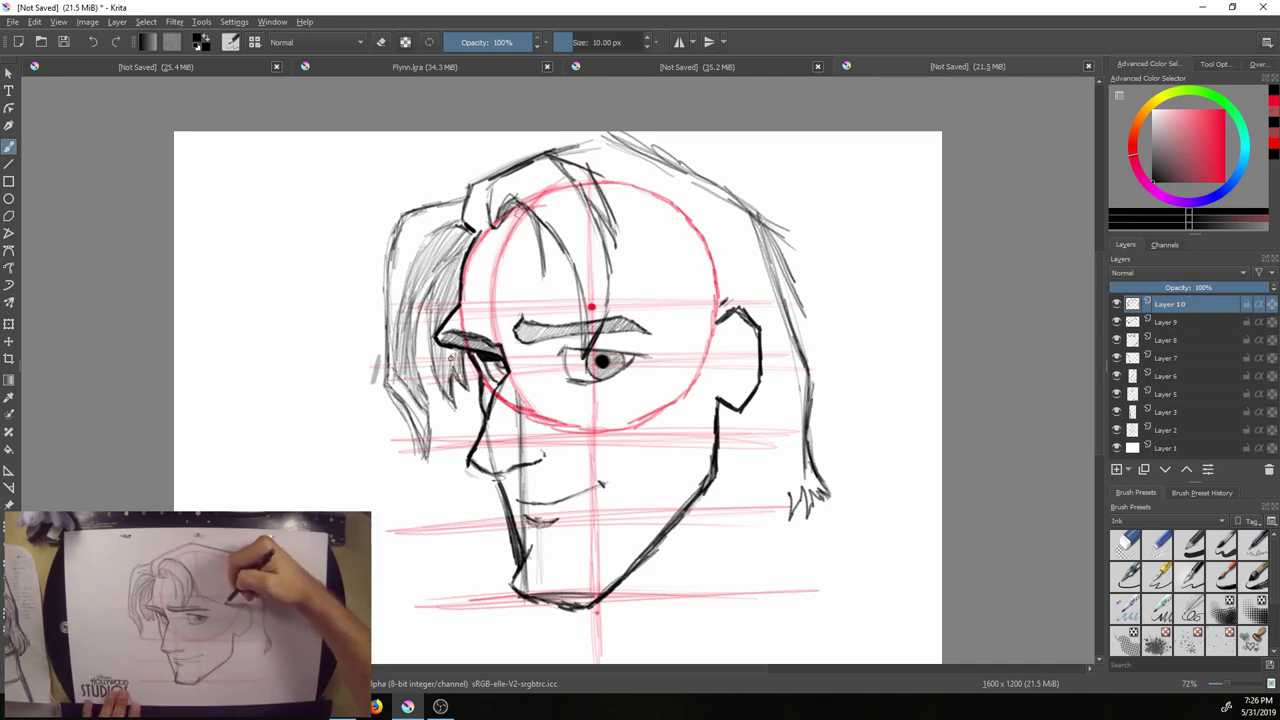
Draw the side hairline from the forelock back across the top of the ear and down behind it
mouse_move(609, 282)
mouse_down()
mouse_move(662, 327)
mouse_move(656, 316)
mouse_move(712, 324)
mouse_up()
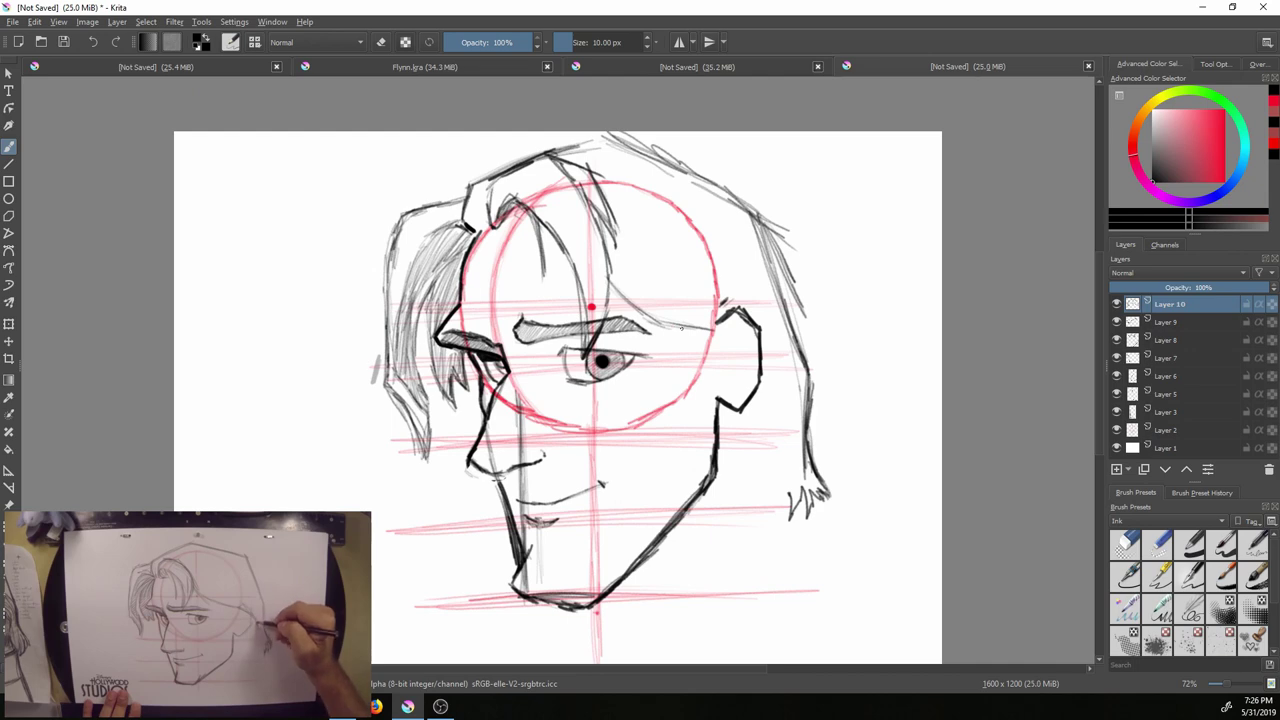
mouse_move(690, 326)
mouse_down()
mouse_move(747, 329)
mouse_move(724, 322)
mouse_move(781, 355)
mouse_up()
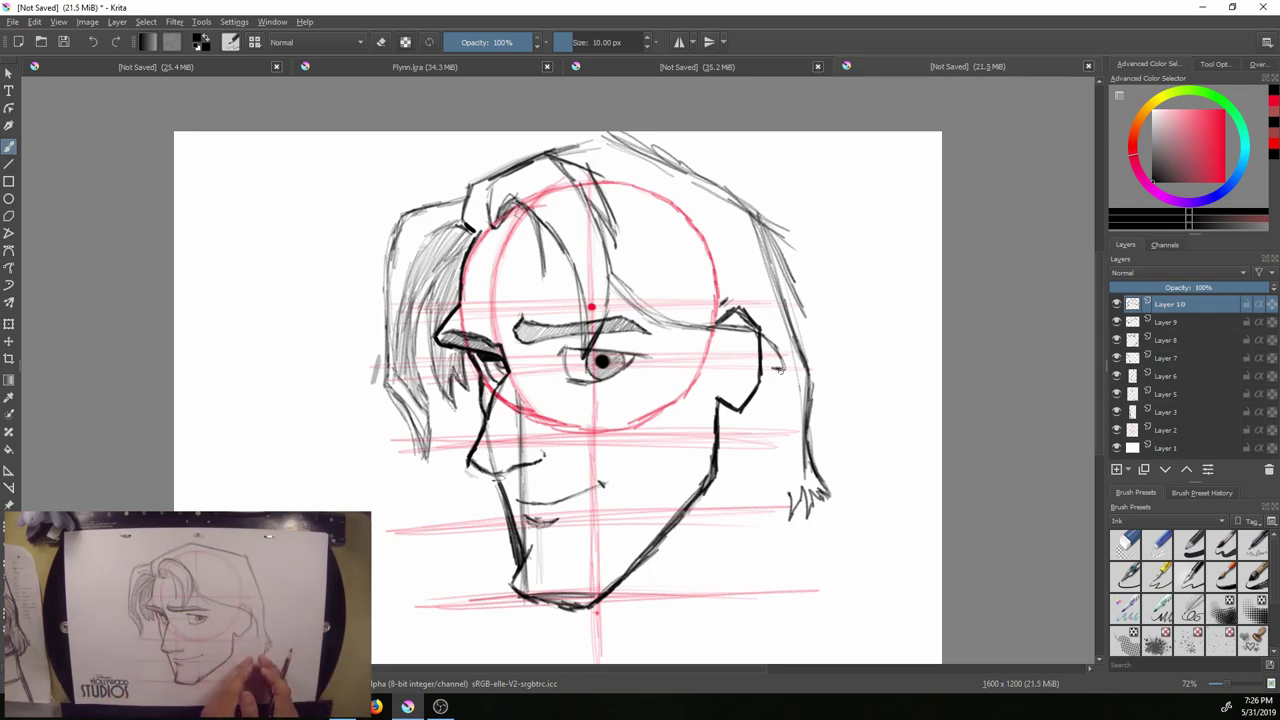
drag(781, 366, 779, 426)
drag(779, 370, 778, 422)
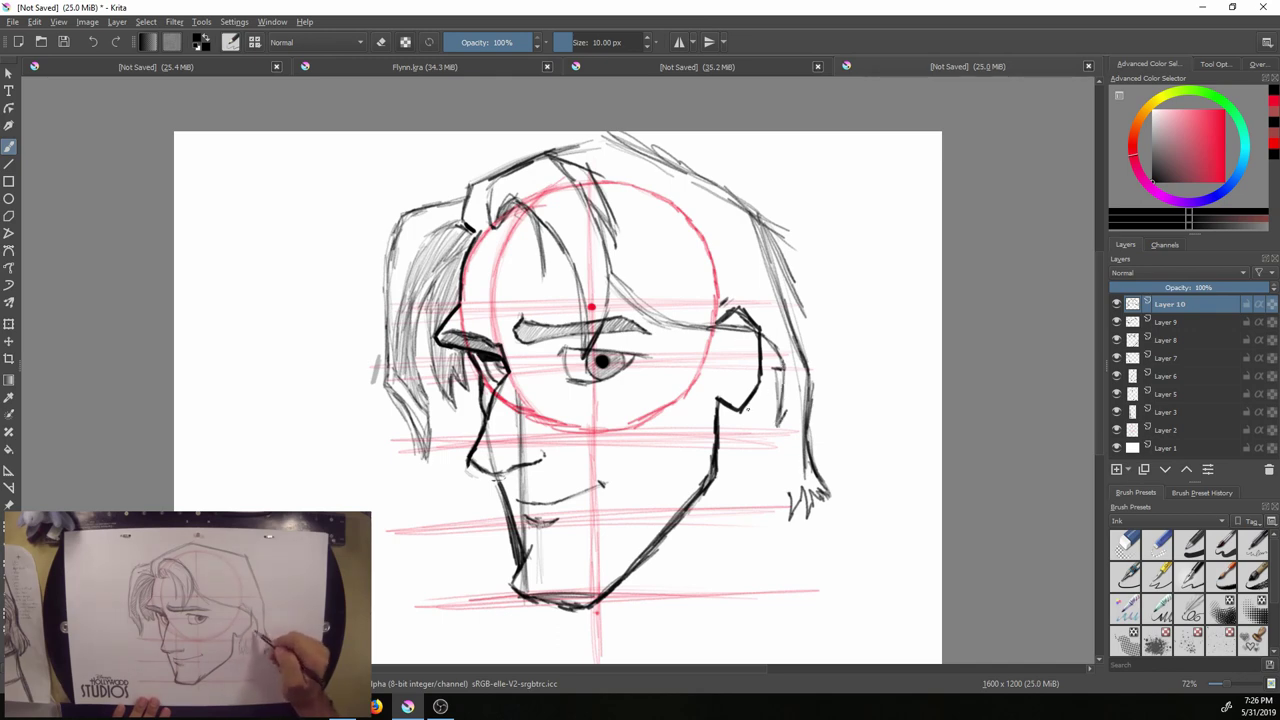
Add a jagged tuft of hair below and behind the ear, and hatch it with strand strokes
drag(750, 402, 748, 454)
mouse_move(762, 412)
mouse_down()
mouse_move(752, 450)
mouse_move(767, 442)
mouse_up()
mouse_move(778, 404)
mouse_down()
mouse_move(771, 432)
mouse_move(744, 442)
mouse_up()
drag(772, 396, 757, 435)
drag(779, 397, 769, 433)
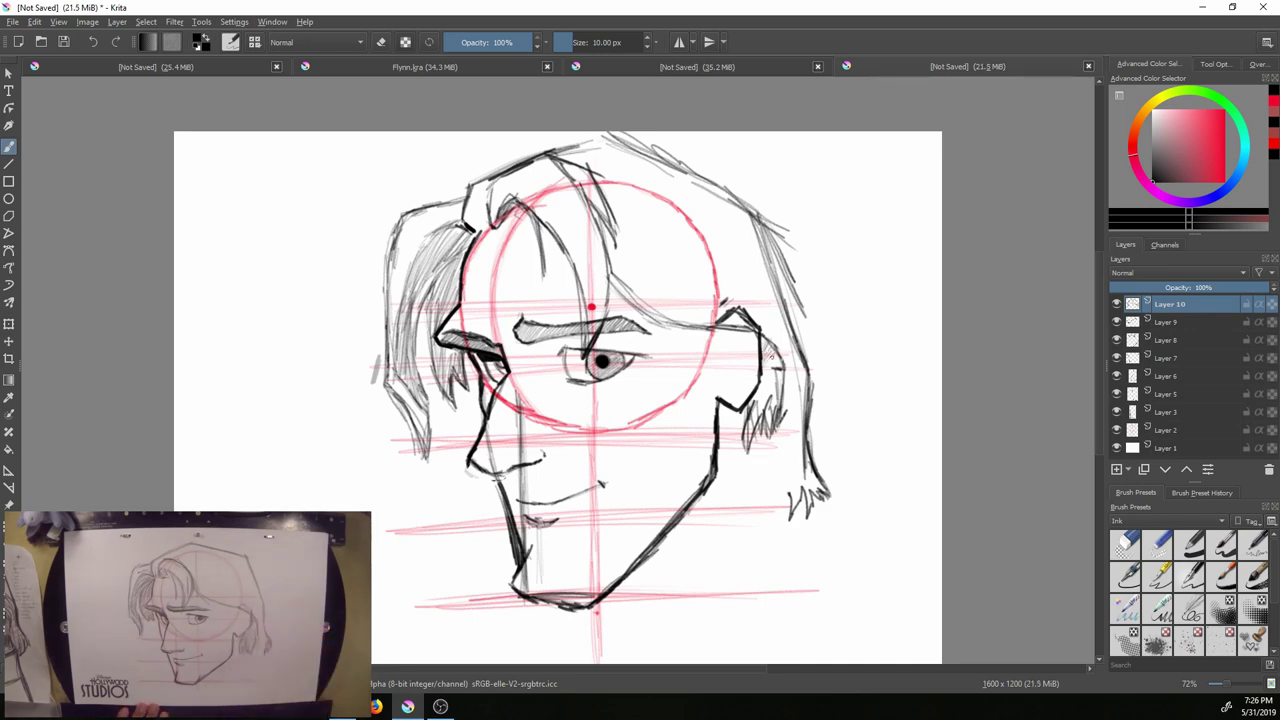
drag(770, 356, 755, 428)
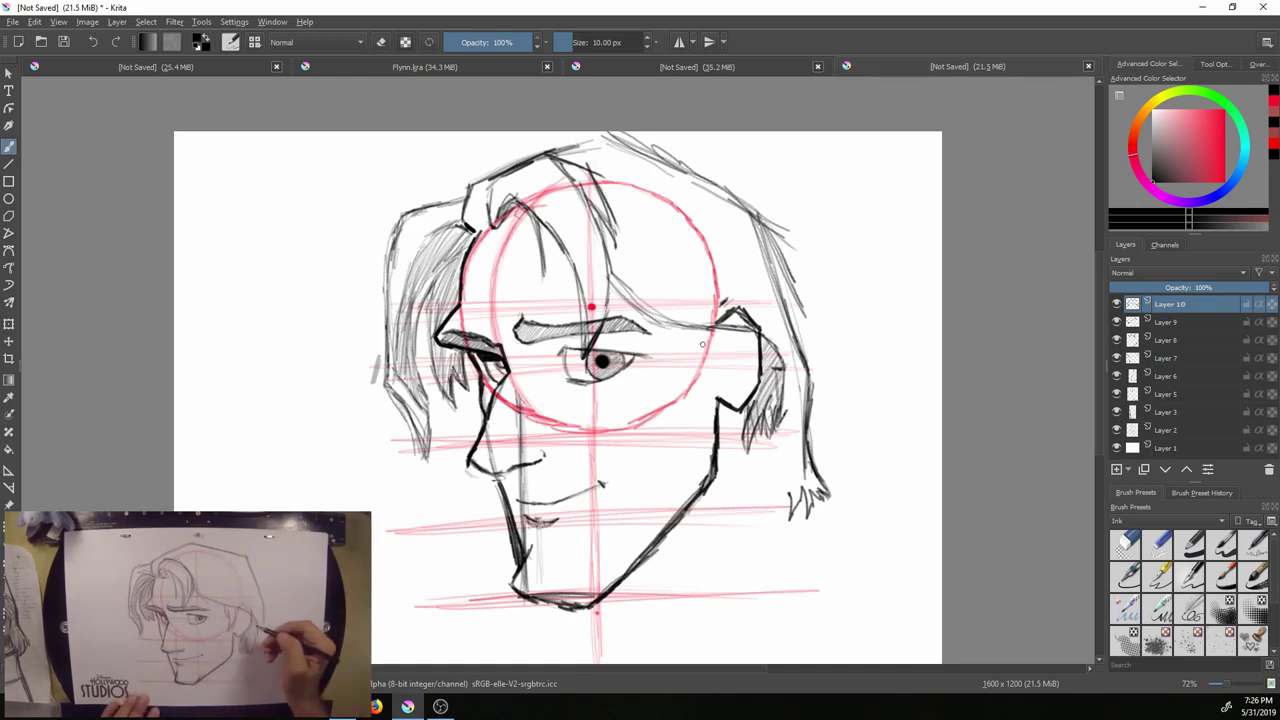
Sketch the jagged sideburn strands in front of the ear, hanging from the side hairline
mouse_move(682, 324)
mouse_down()
mouse_move(691, 369)
mouse_move(694, 331)
mouse_move(693, 401)
mouse_move(716, 402)
mouse_up()
mouse_move(724, 334)
mouse_down()
mouse_move(718, 384)
mouse_move(722, 352)
mouse_up()
drag(722, 350, 714, 398)
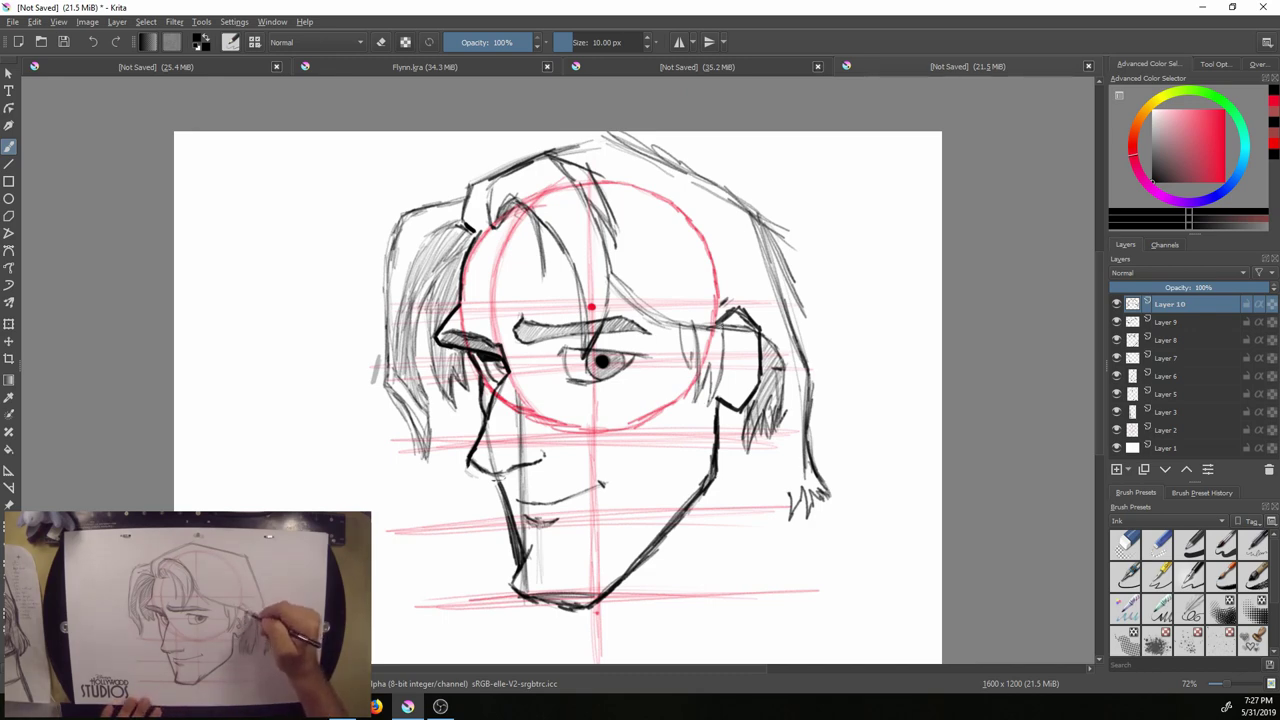
Draw the inner ear detail with a small dark hollow and a fold line following the outer rim
drag(732, 358, 722, 378)
drag(734, 352, 730, 384)
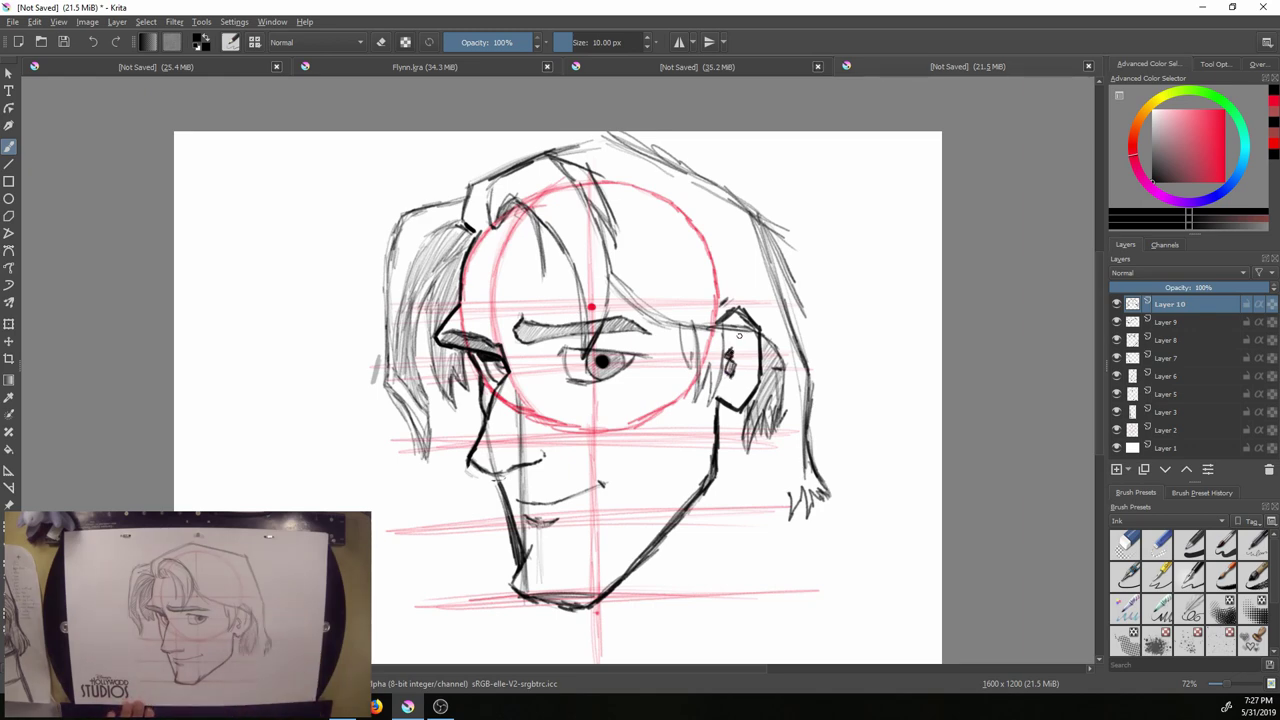
drag(749, 334, 748, 364)
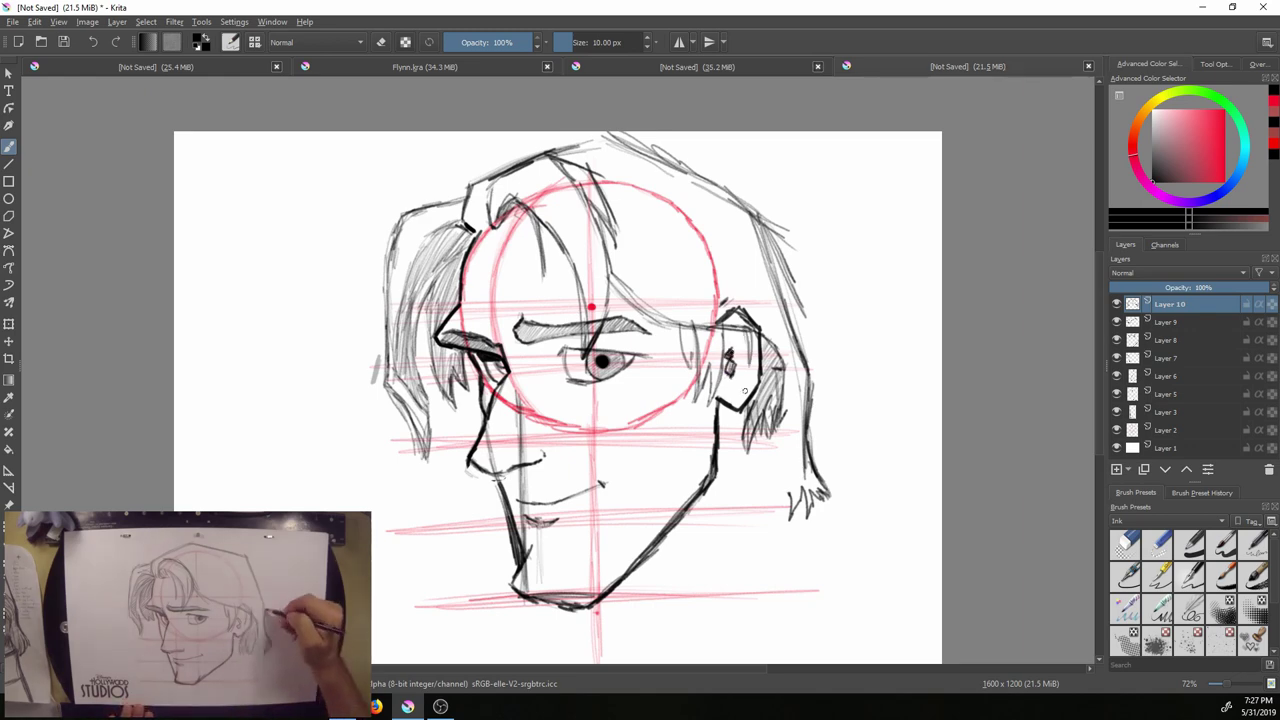
Hide the red construction guidelines on Layer 2, and toggle Layers 9, 8 and 10 to check what each holds
click(1117, 430)
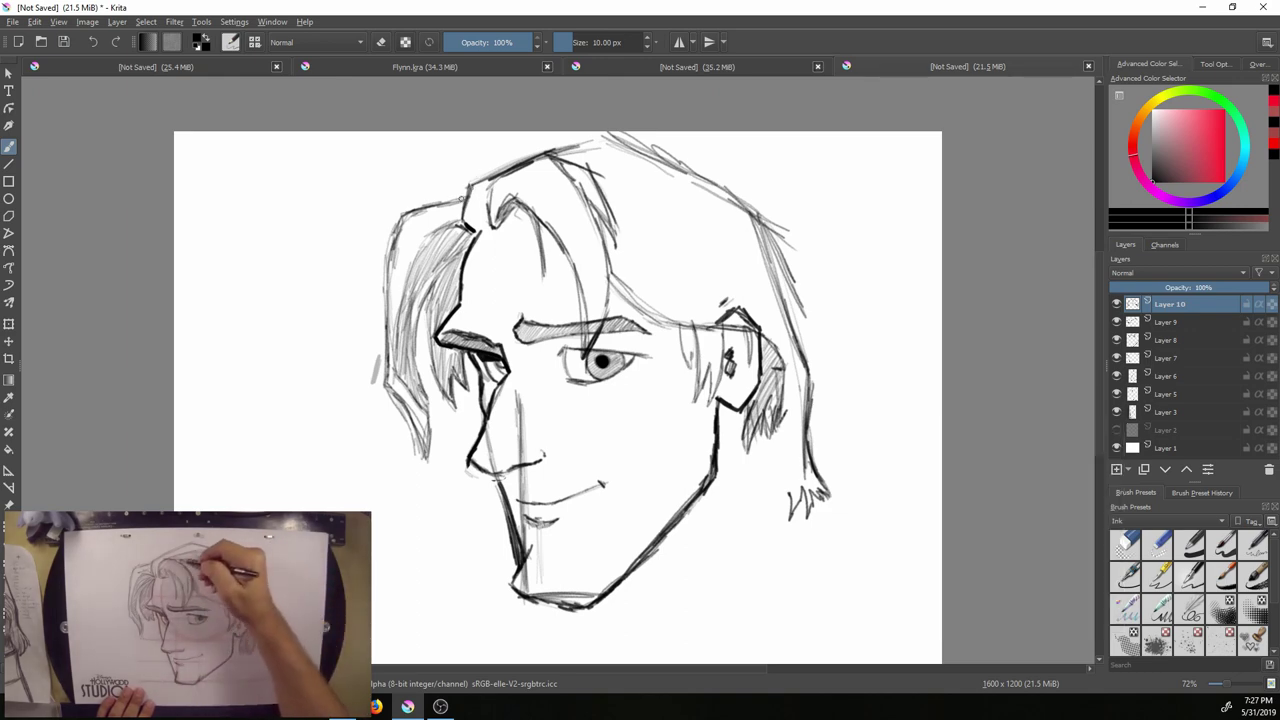
click(1117, 323)
click(1117, 323)
click(1118, 340)
click(1120, 341)
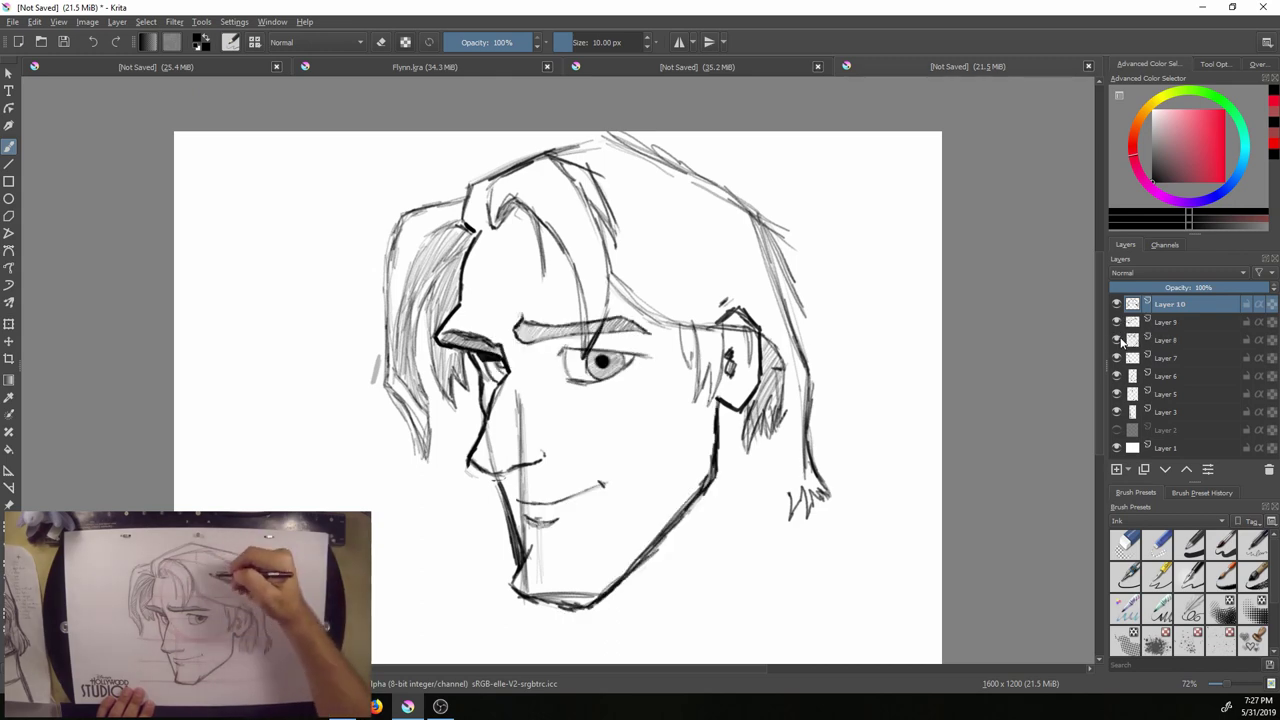
click(1117, 304)
click(1117, 304)
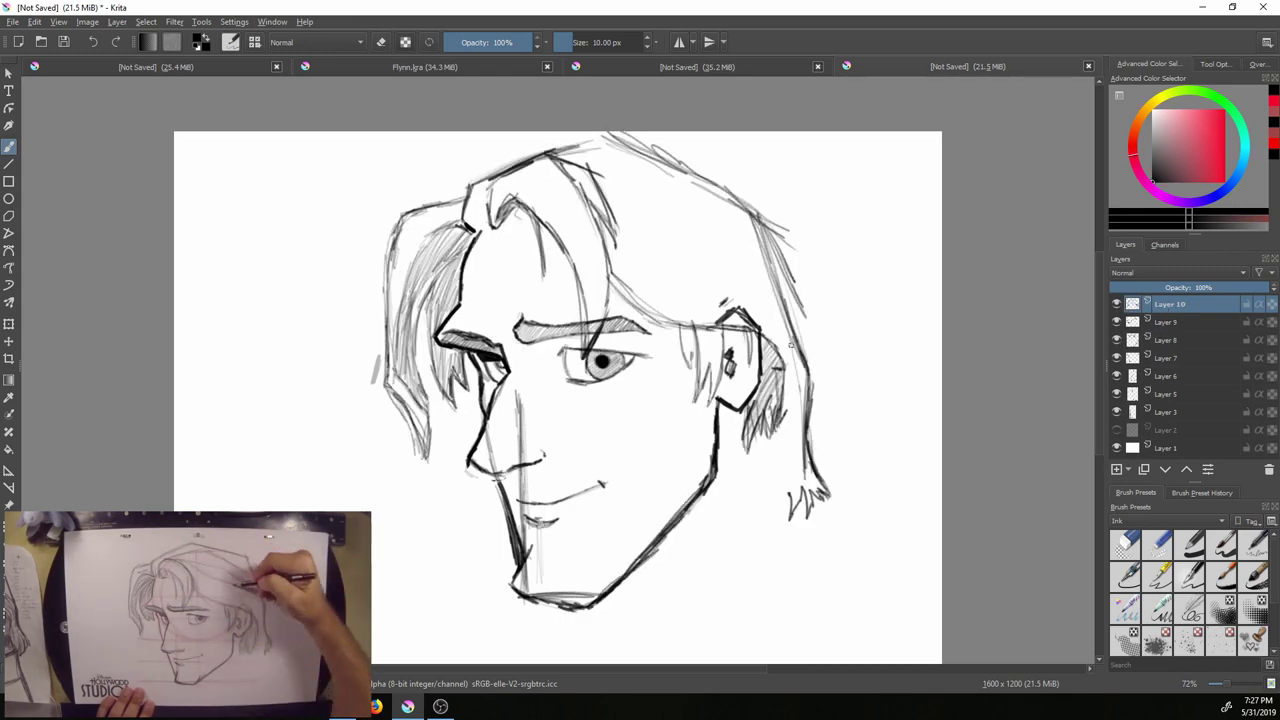
Raise the hair contour above the forelock, and add a hatched shadow band sweeping back across the crown
mouse_move(477, 162)
mouse_down()
mouse_move(540, 133)
mouse_move(505, 147)
mouse_move(528, 136)
mouse_move(470, 201)
mouse_move(466, 178)
mouse_move(470, 236)
mouse_move(530, 140)
mouse_move(660, 150)
mouse_move(739, 213)
mouse_up()
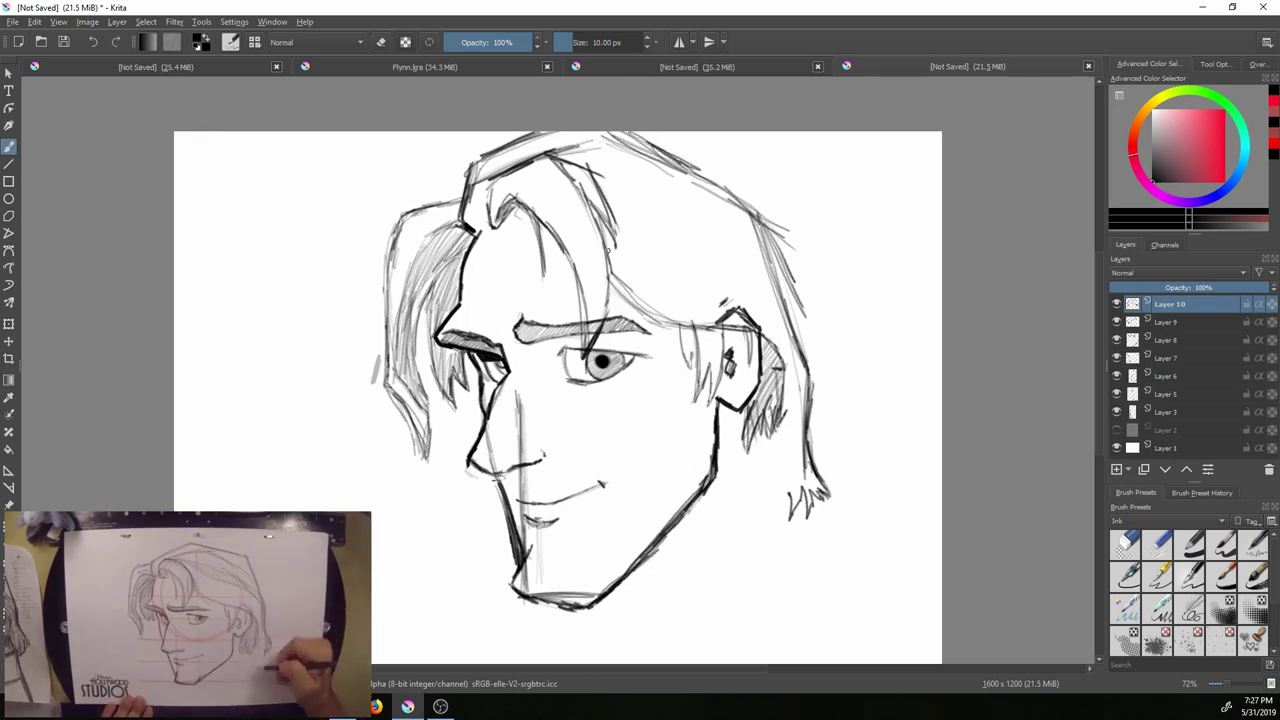
mouse_move(618, 210)
mouse_down()
mouse_move(712, 245)
mouse_move(776, 290)
mouse_up()
mouse_move(612, 190)
mouse_down()
mouse_move(714, 220)
mouse_move(766, 262)
mouse_up()
drag(610, 190, 626, 220)
drag(615, 188, 640, 230)
mouse_move(636, 198)
mouse_down()
mouse_move(668, 231)
mouse_move(700, 229)
mouse_move(772, 274)
mouse_up()
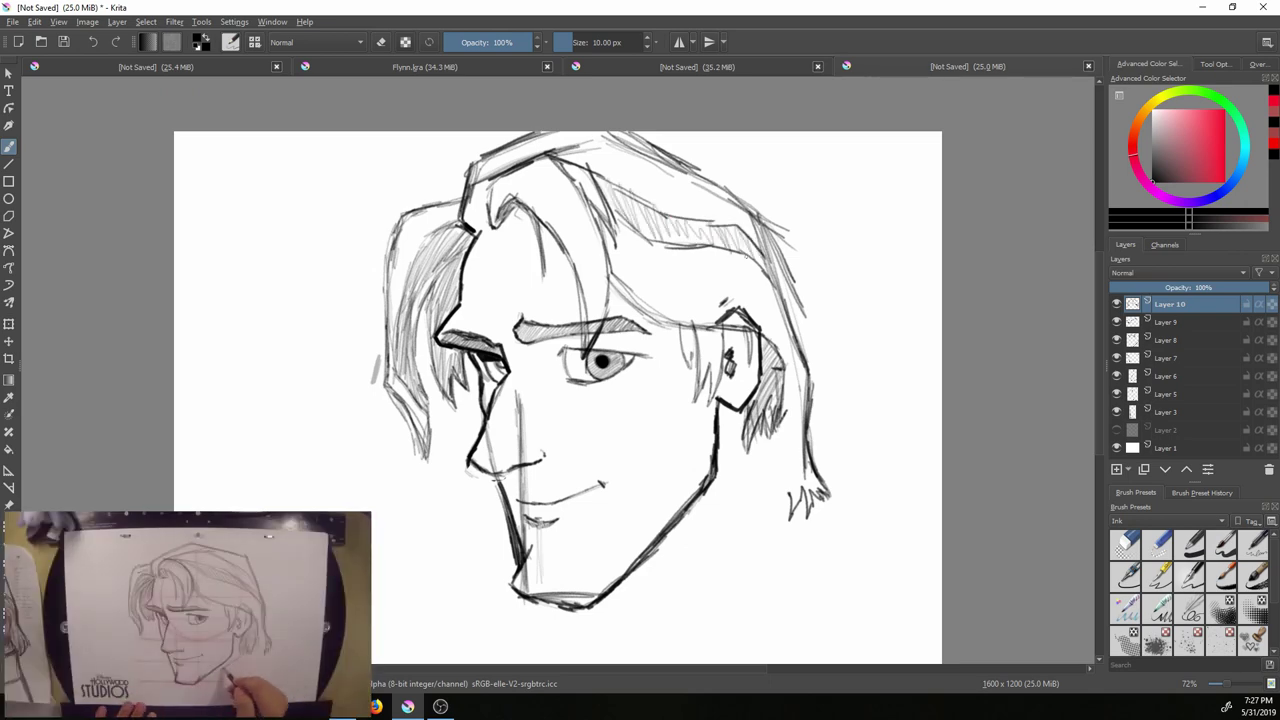
mouse_move(558, 157)
mouse_down()
mouse_move(614, 150)
mouse_move(726, 206)
mouse_up()
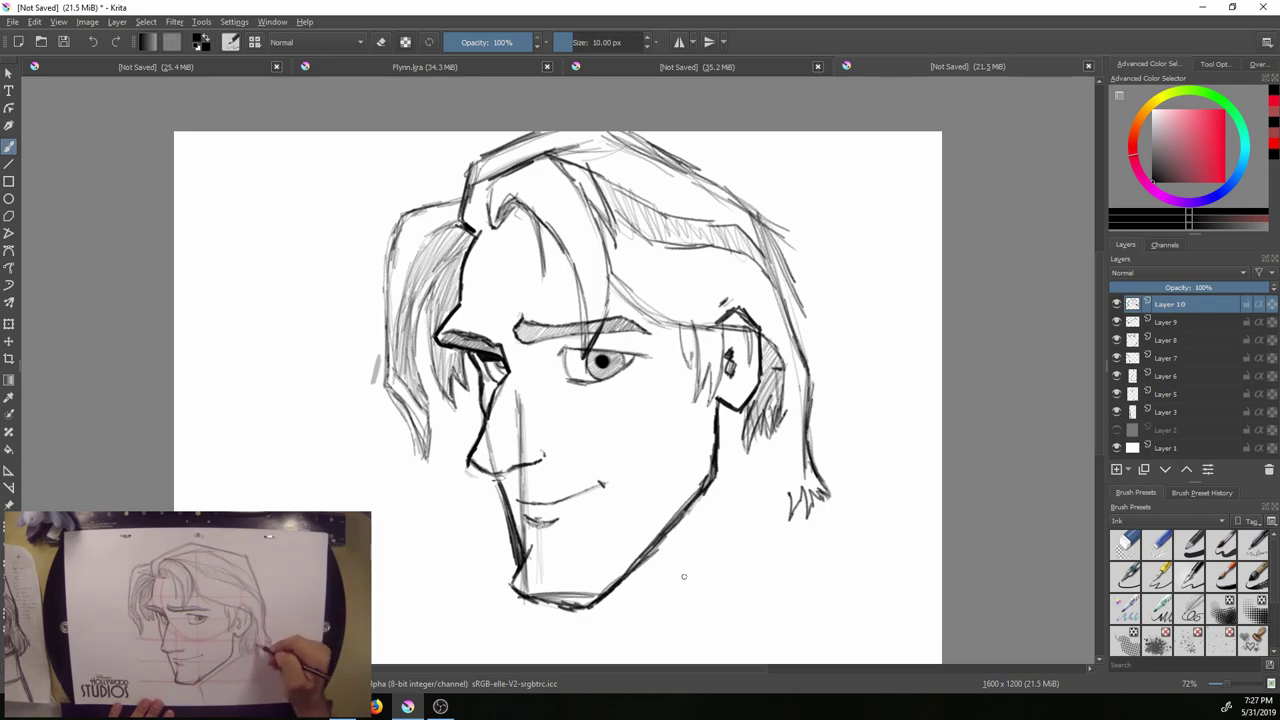
Add a new layer and sketch the collar's long upper edge, sloping from behind the jaw down below the chin
click(1116, 469)
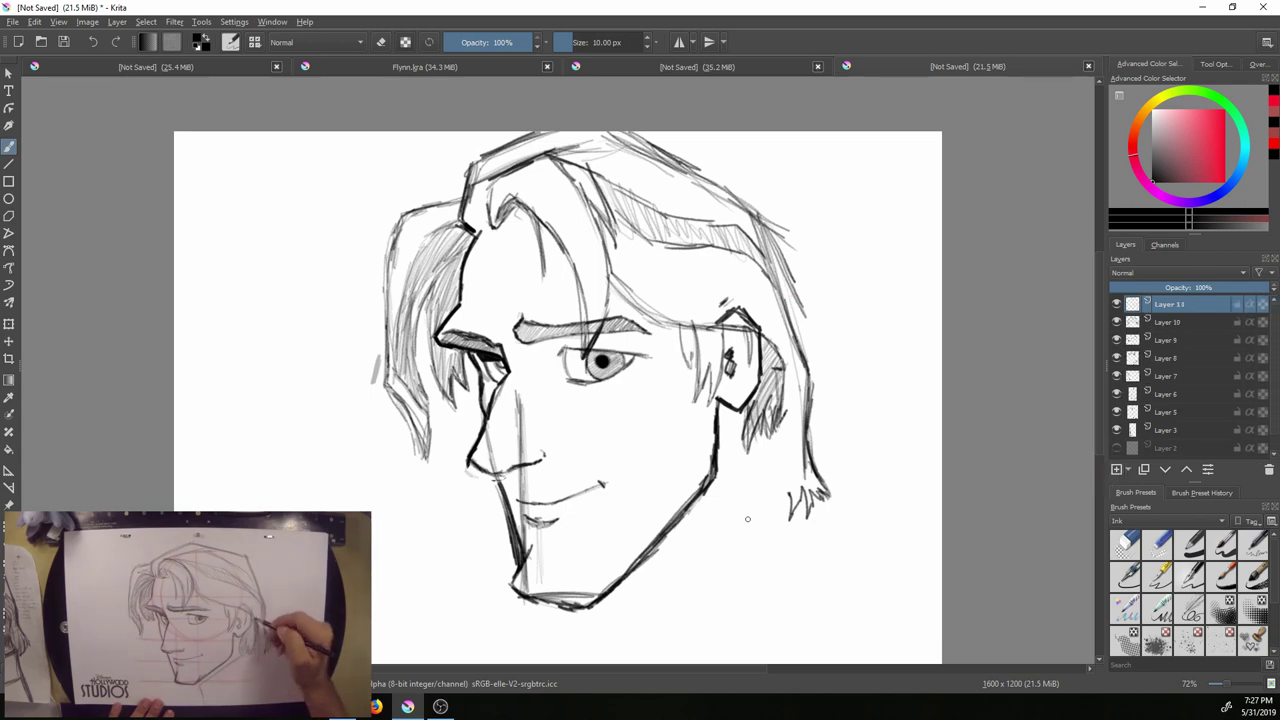
drag(765, 496, 604, 635)
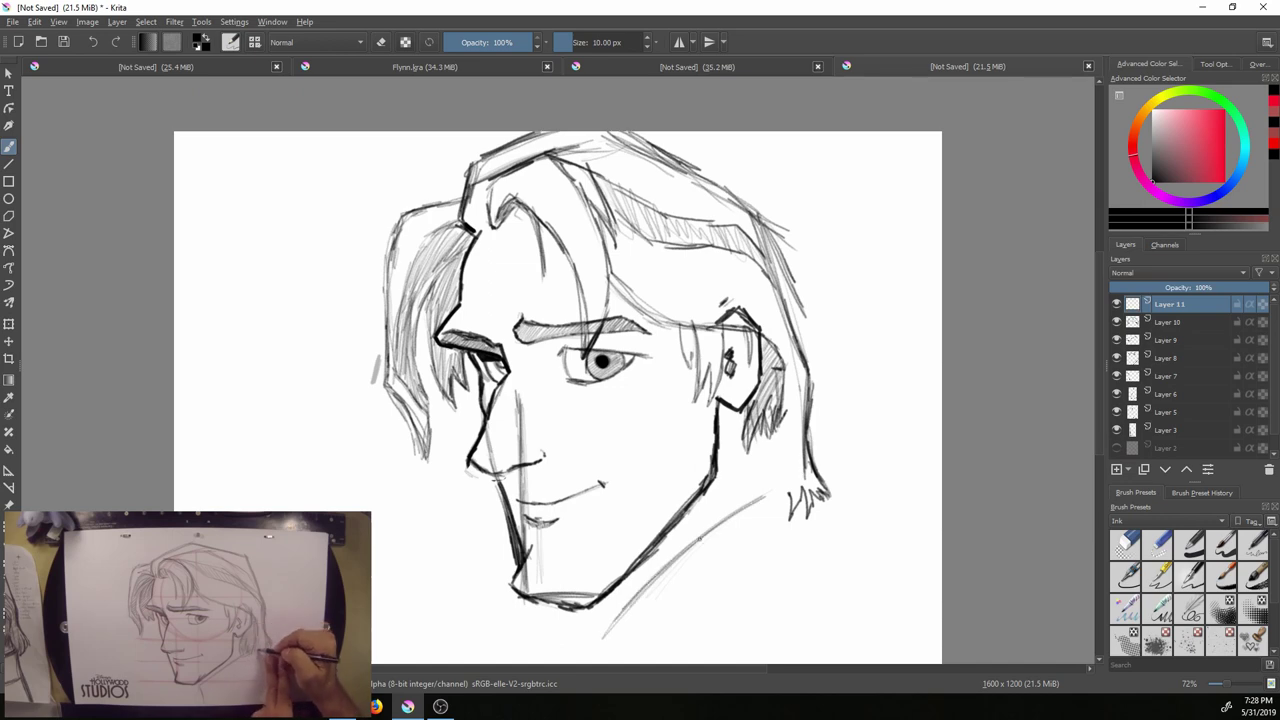
drag(722, 526, 612, 624)
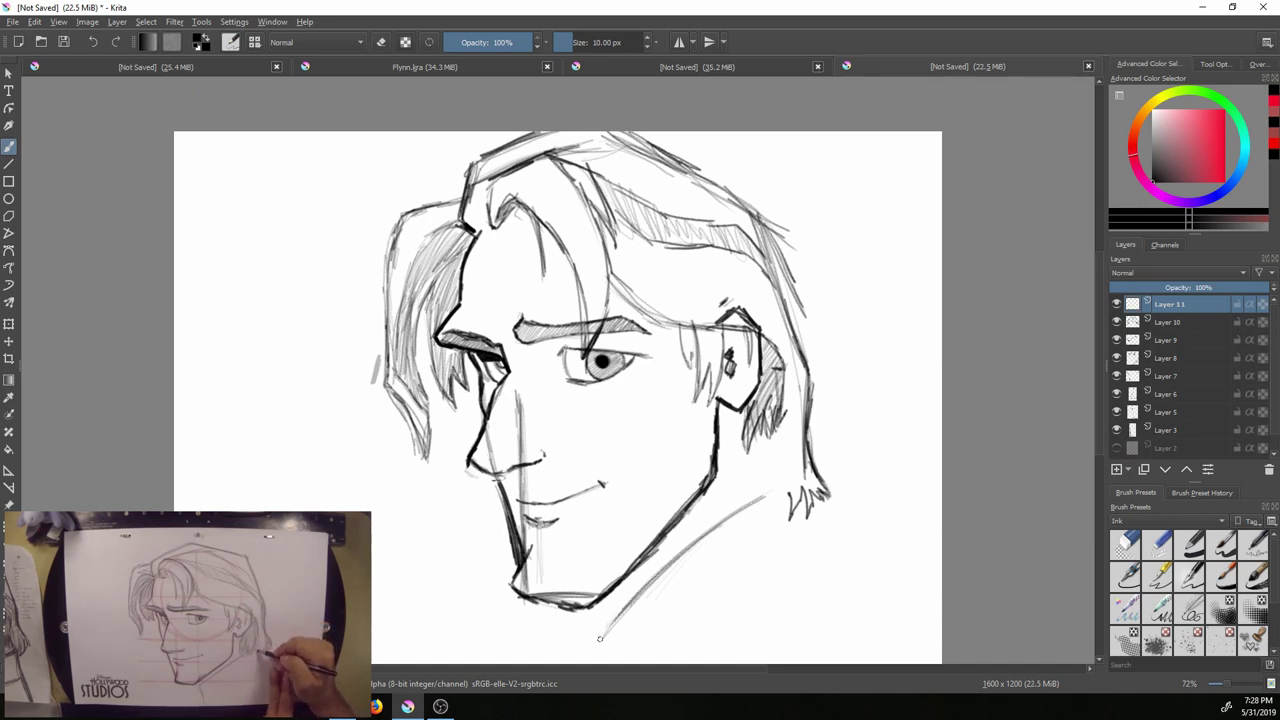
drag(775, 514, 600, 632)
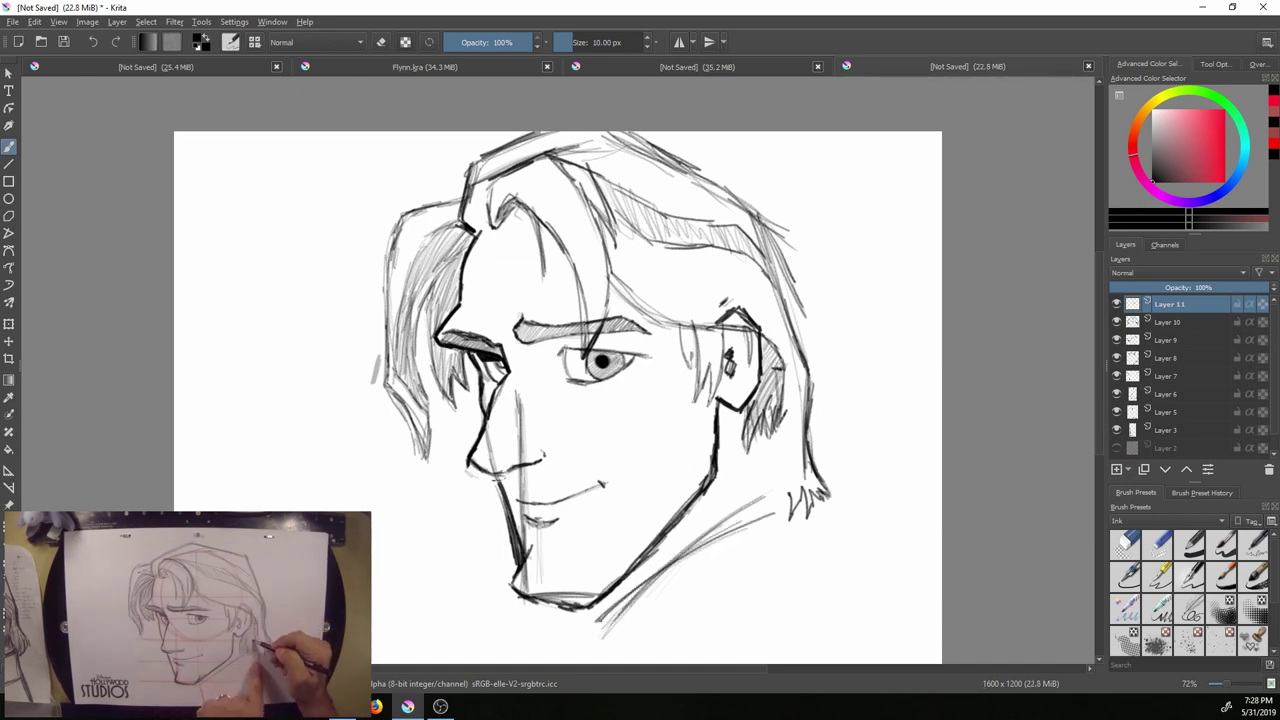
drag(594, 632, 776, 515)
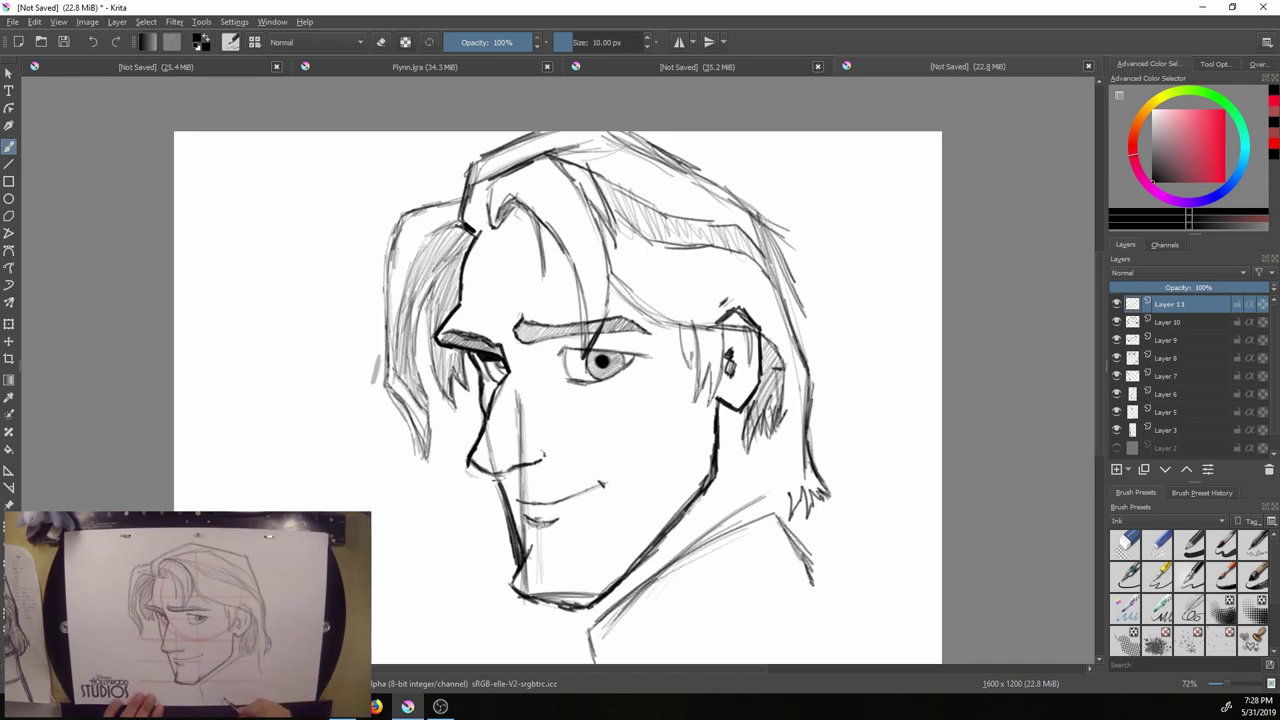
Draw the collar's back corner under the nape hair and darken its upper edge down towards the chin
drag(776, 516, 812, 584)
drag(762, 519, 792, 504)
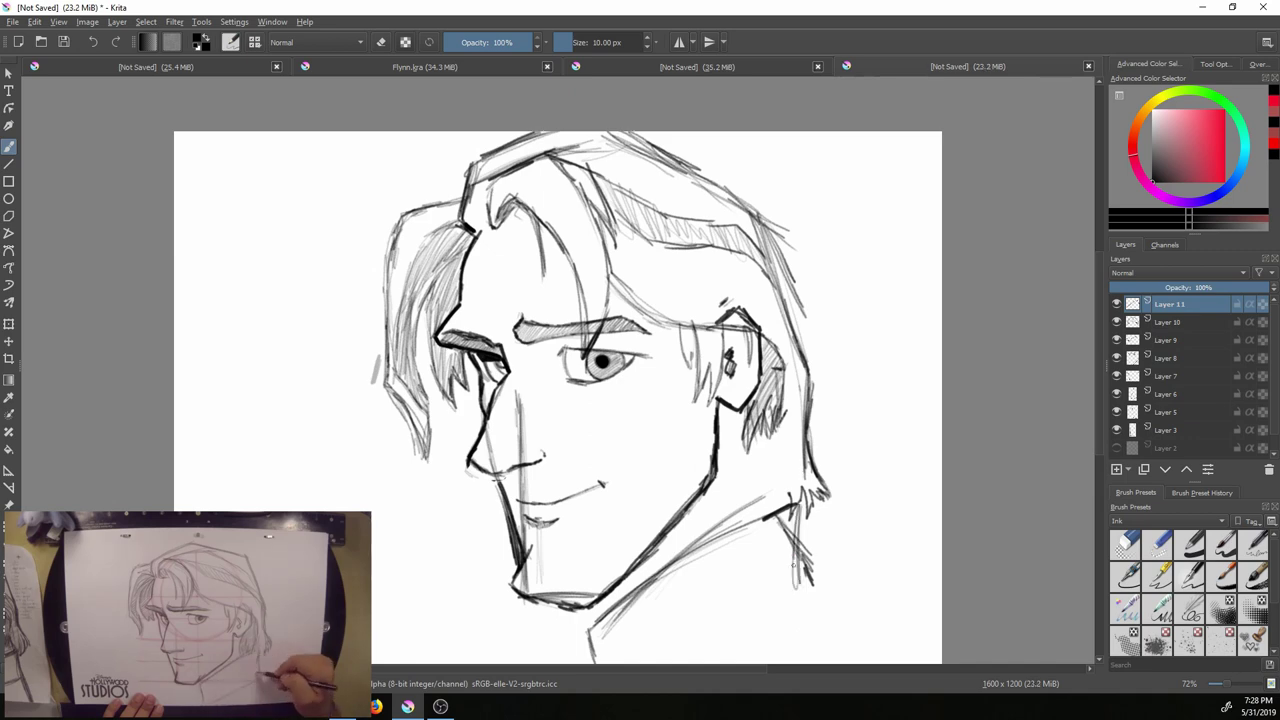
drag(796, 505, 810, 588)
drag(764, 520, 718, 546)
drag(718, 546, 601, 651)
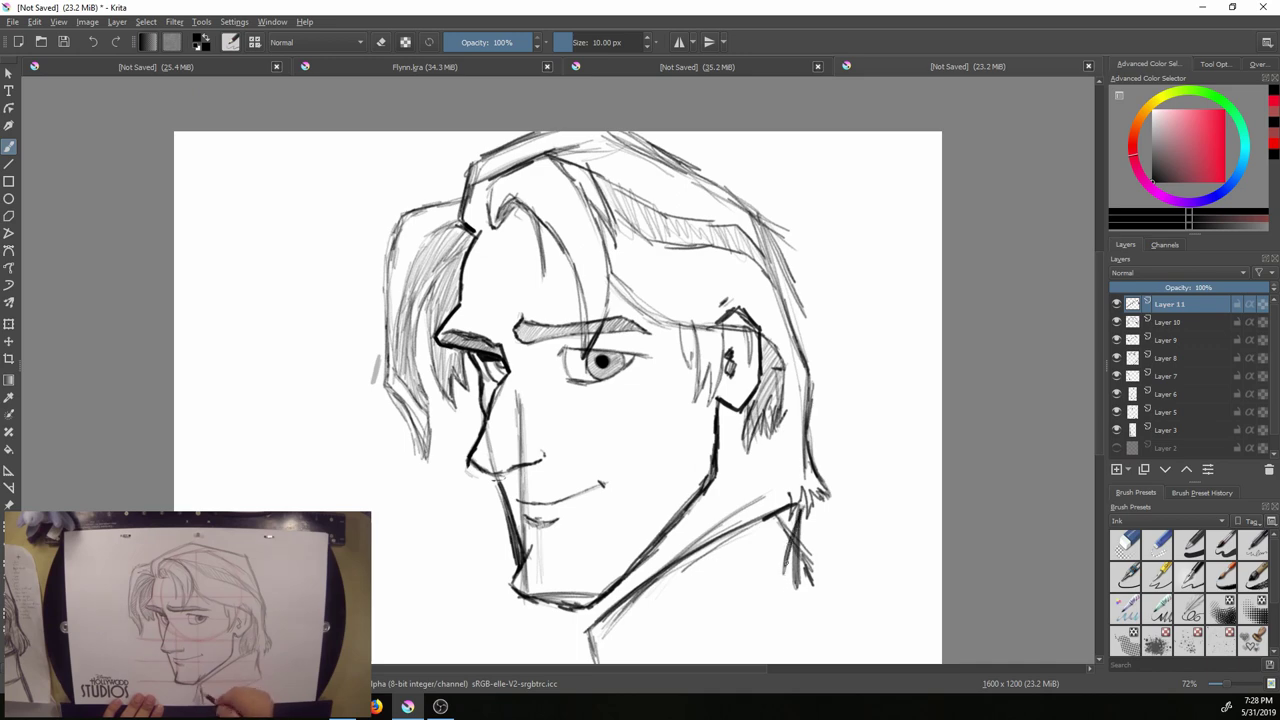
Draw the collar's back edge downward and its lower edge slanting to the bottom of the canvas
drag(788, 506, 802, 598)
drag(796, 600, 712, 640)
drag(712, 640, 688, 657)
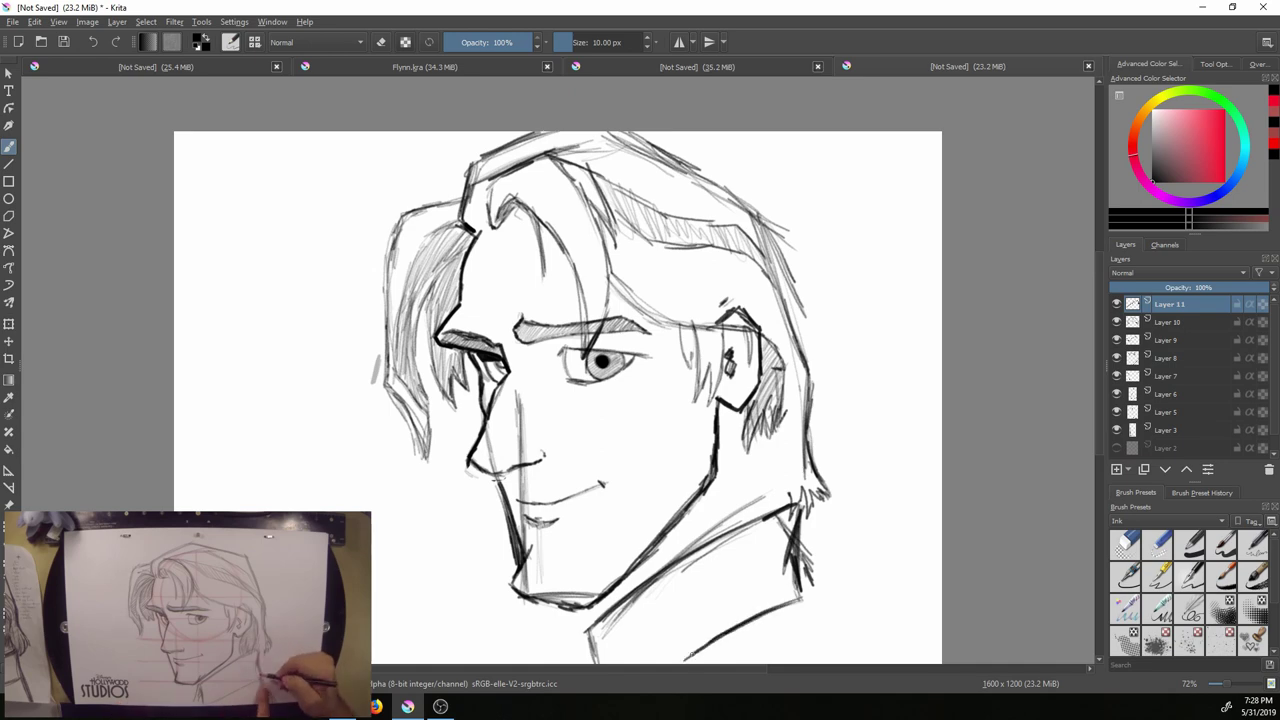
drag(790, 603, 685, 659)
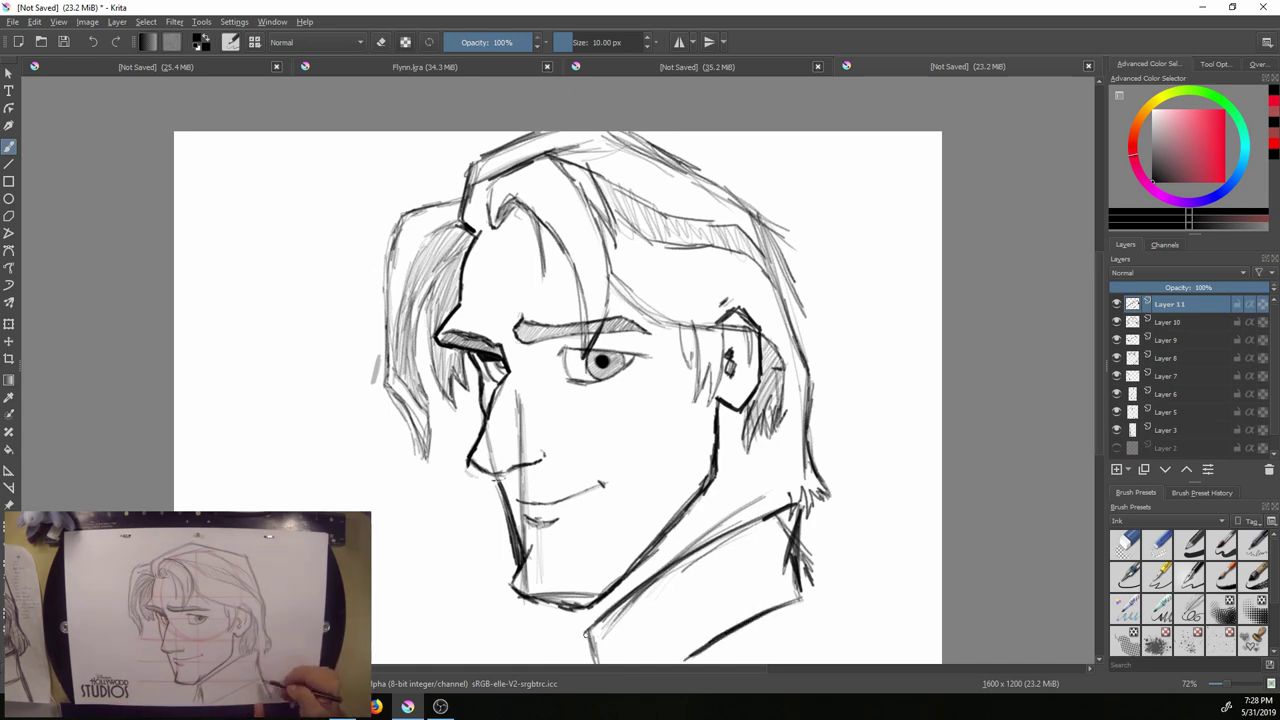
Darken the collar's front tip below the chin and draw the shoulder line sloping away from its back corner
drag(588, 632, 604, 662)
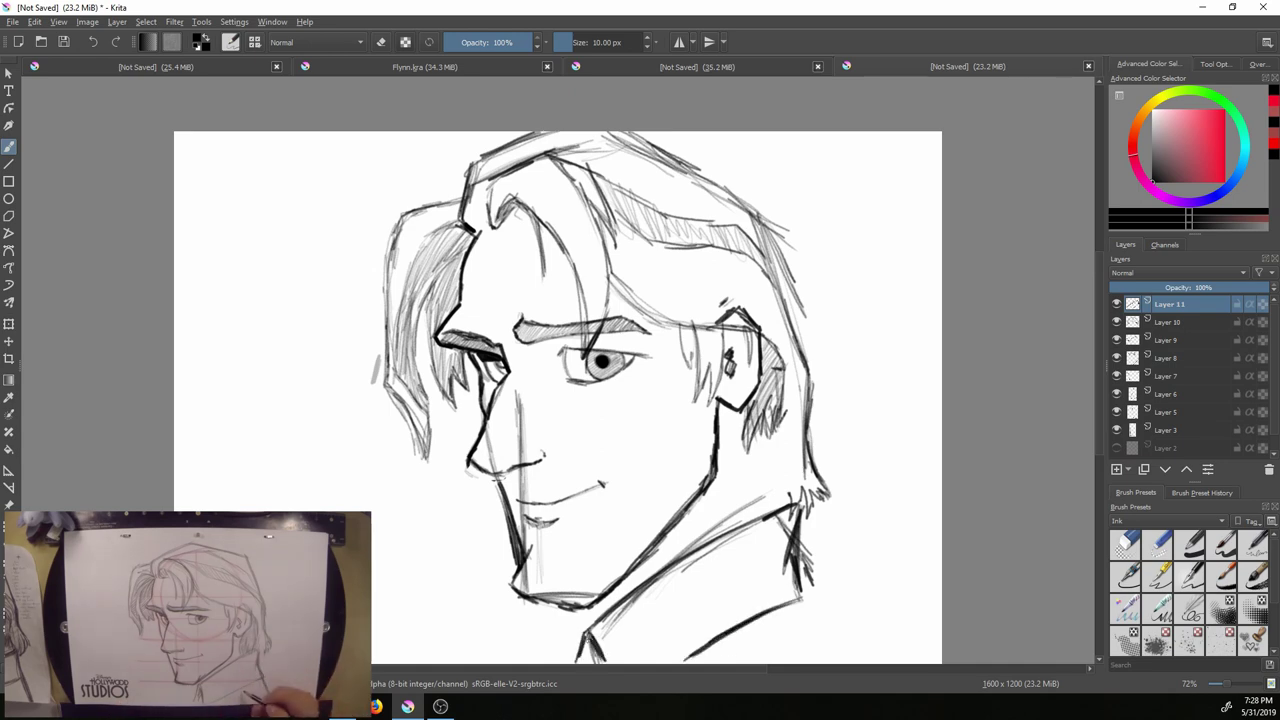
drag(584, 646, 596, 662)
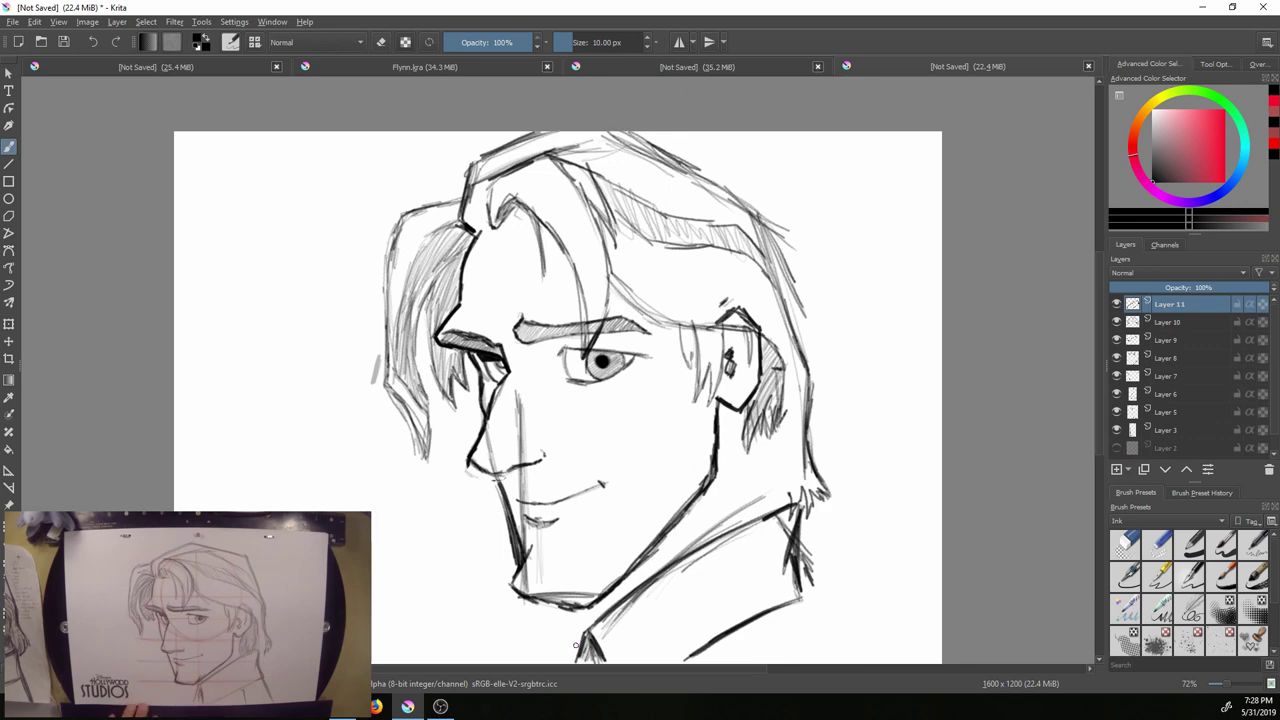
drag(800, 600, 870, 660)
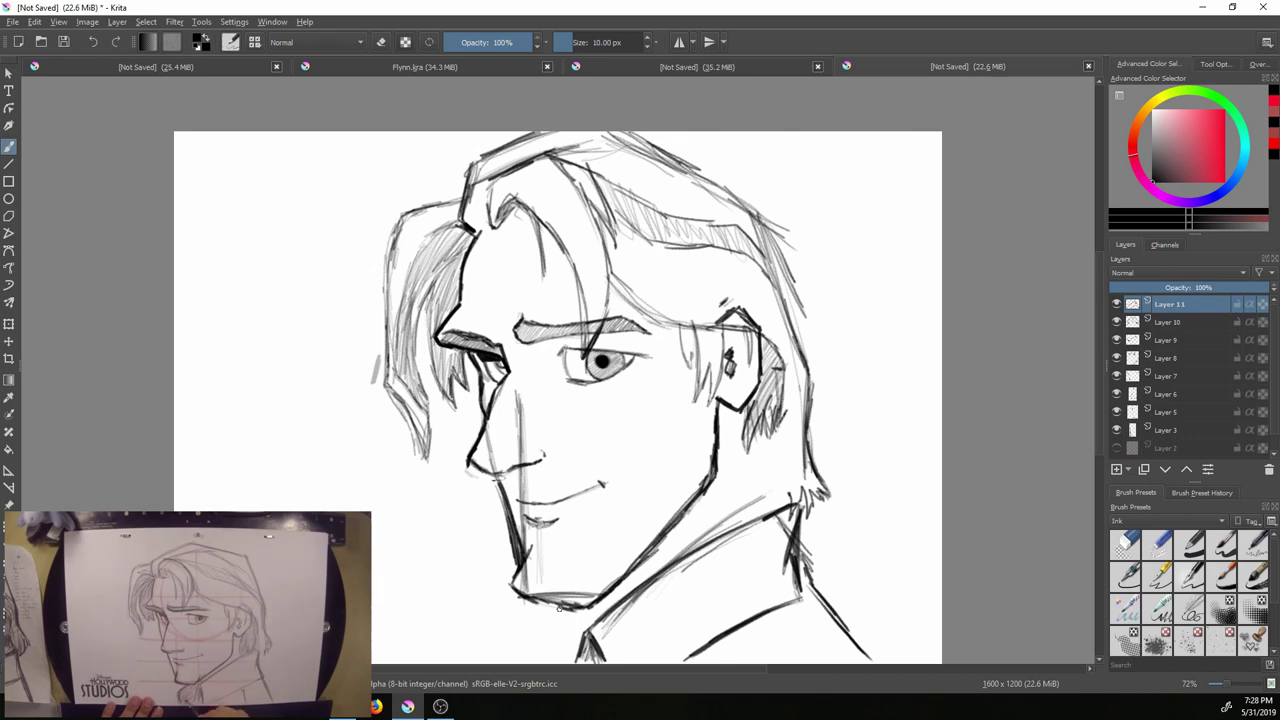
Outline the far side of the collar under the chin and hatch the shadowed neck area beside it
drag(543, 614, 508, 645)
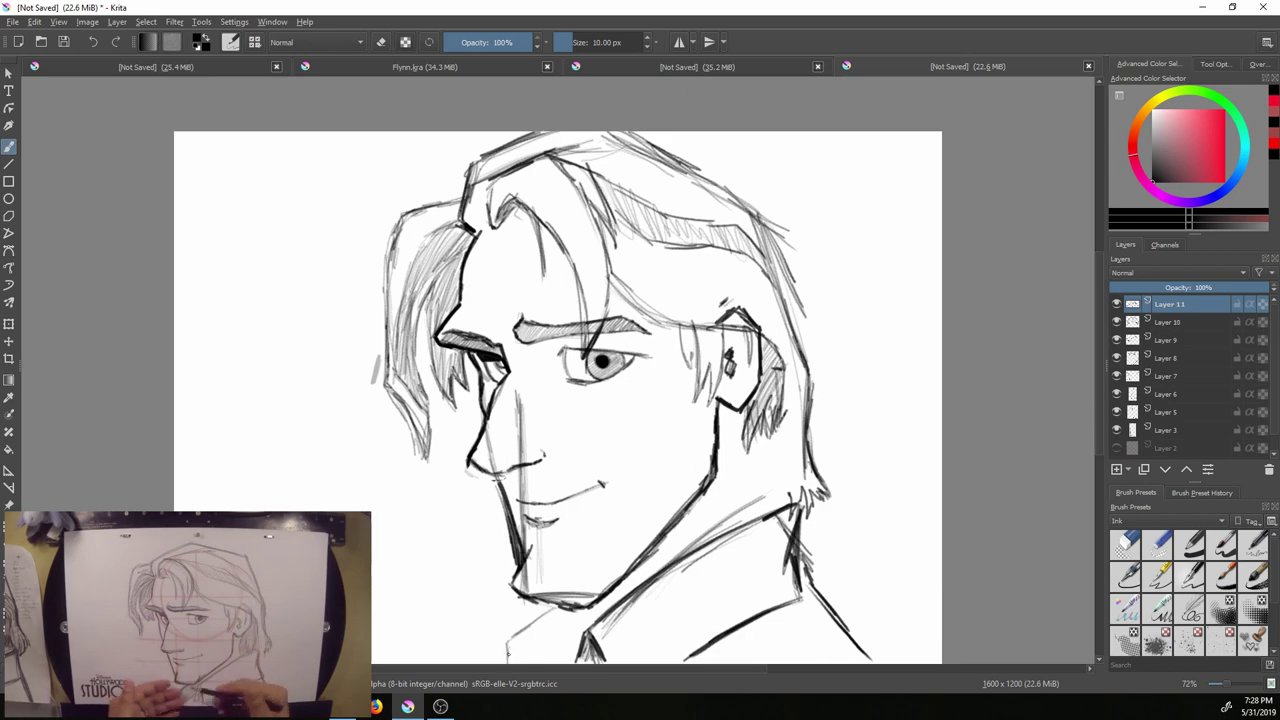
drag(512, 660, 557, 611)
drag(556, 611, 510, 645)
drag(555, 625, 563, 655)
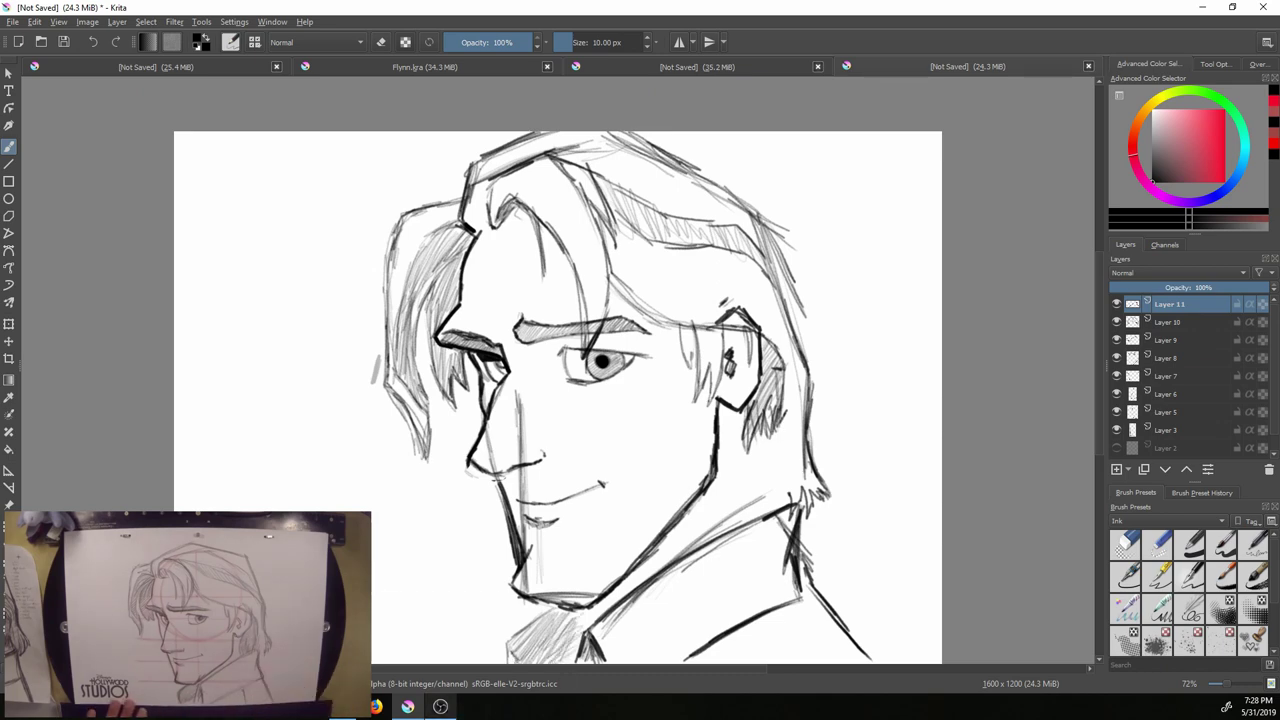
mouse_move(445, 708)
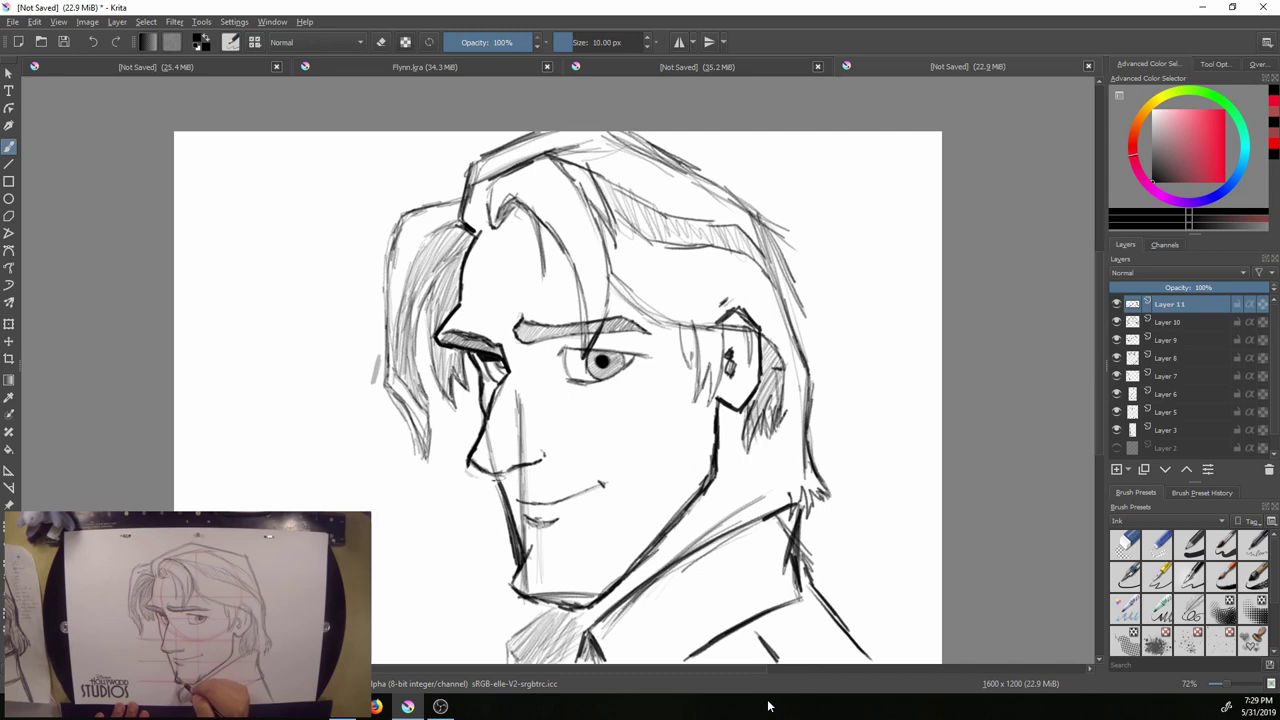
Add a new layer and shade a dark goatee band along the bottom of the chin and its corners
click(1117, 469)
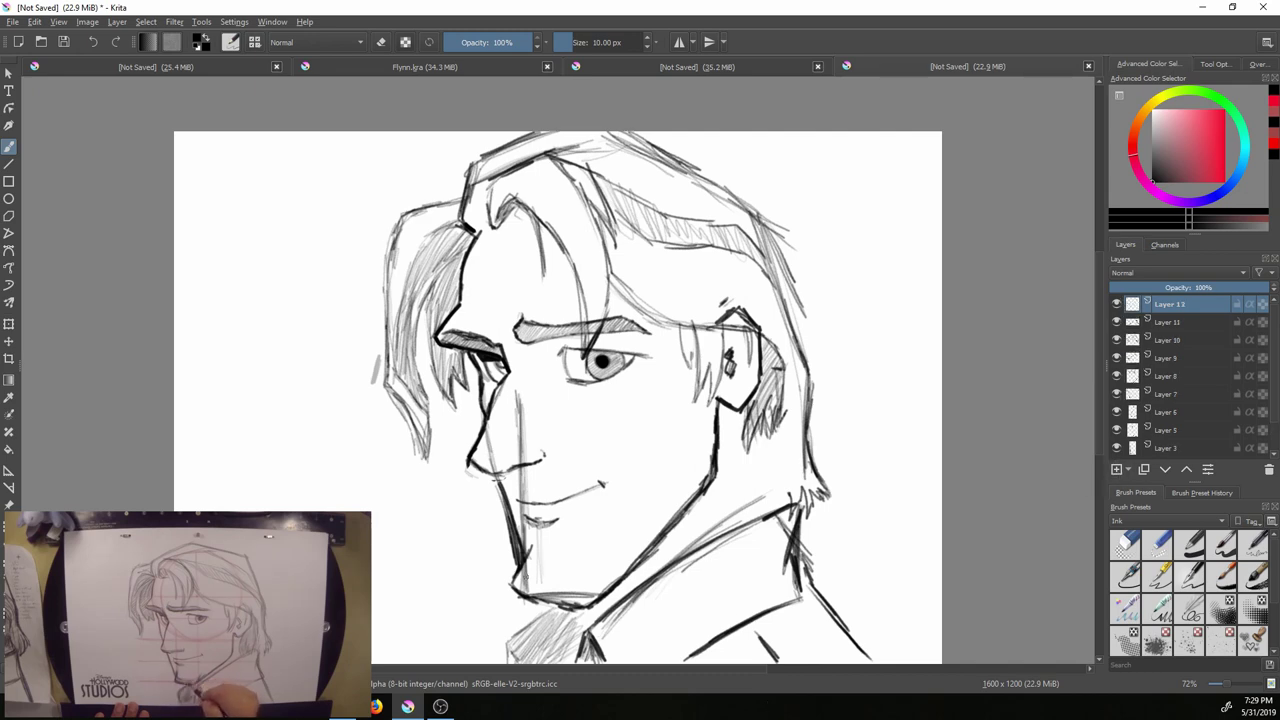
drag(522, 570, 542, 595)
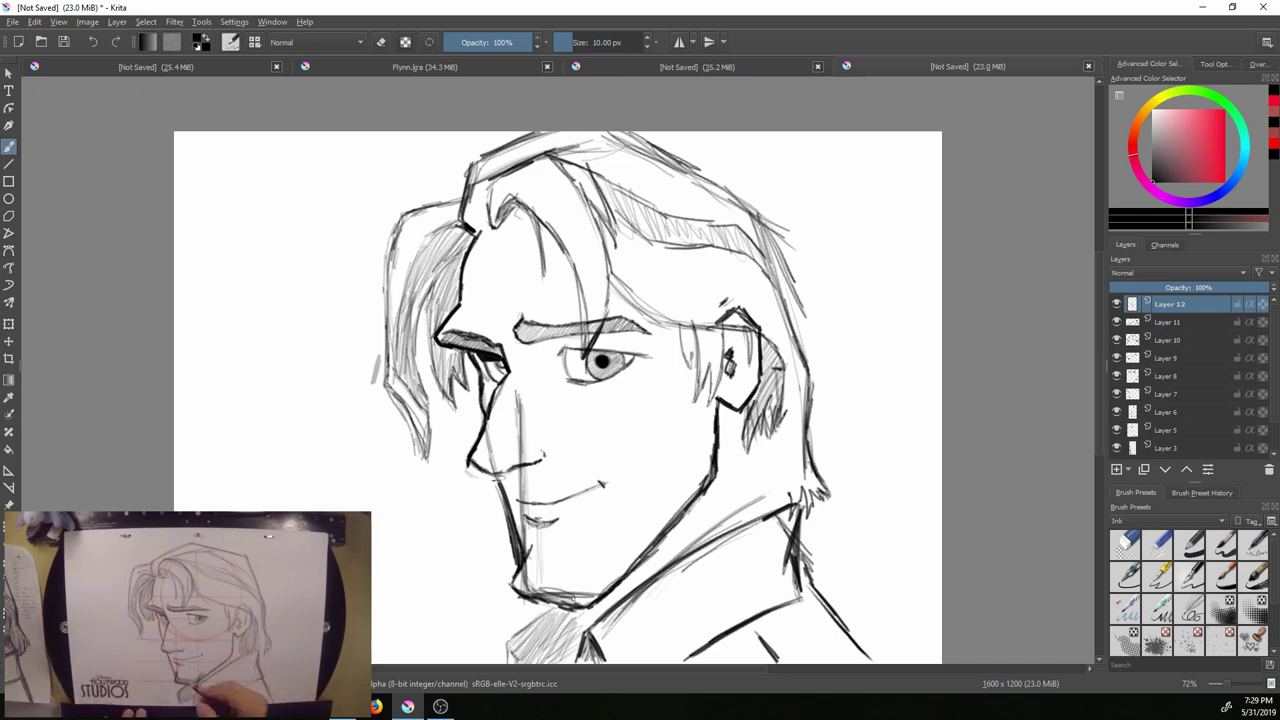
drag(568, 596, 614, 588)
drag(614, 586, 596, 590)
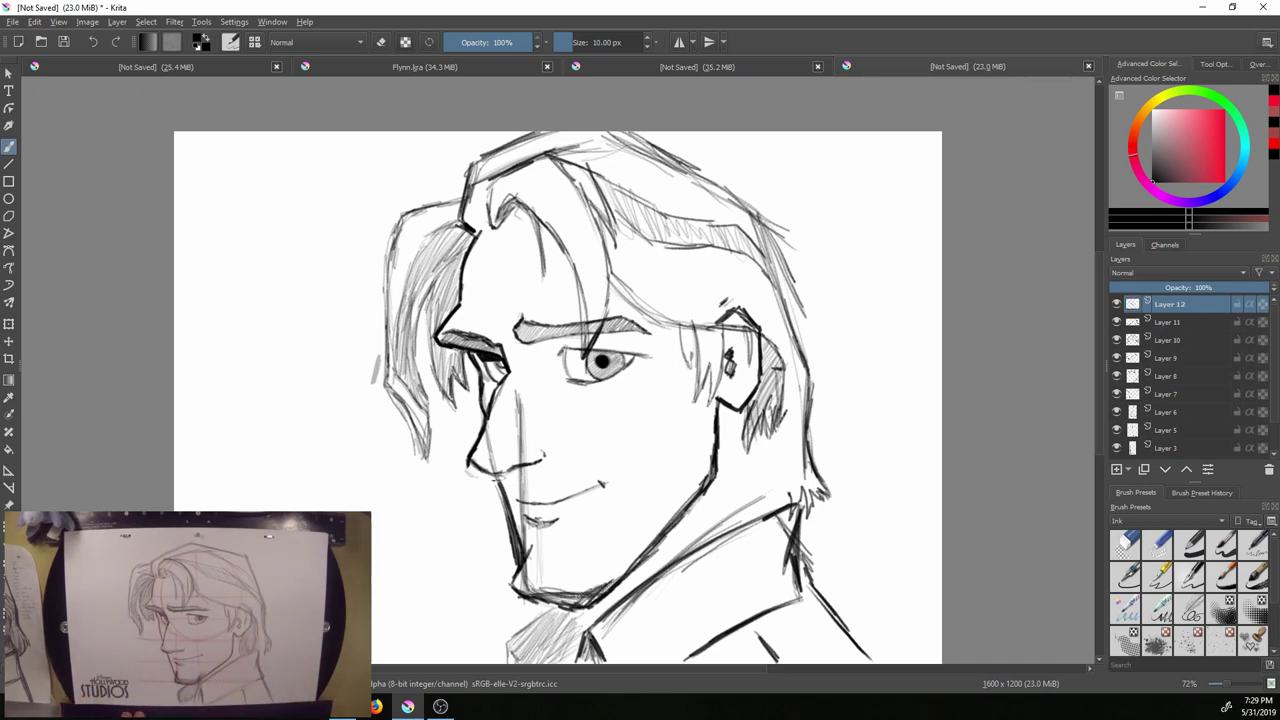
drag(558, 594, 524, 594)
drag(530, 593, 512, 578)
mouse_move(510, 584)
mouse_down()
mouse_move(516, 568)
mouse_move(518, 596)
mouse_move(550, 605)
mouse_up()
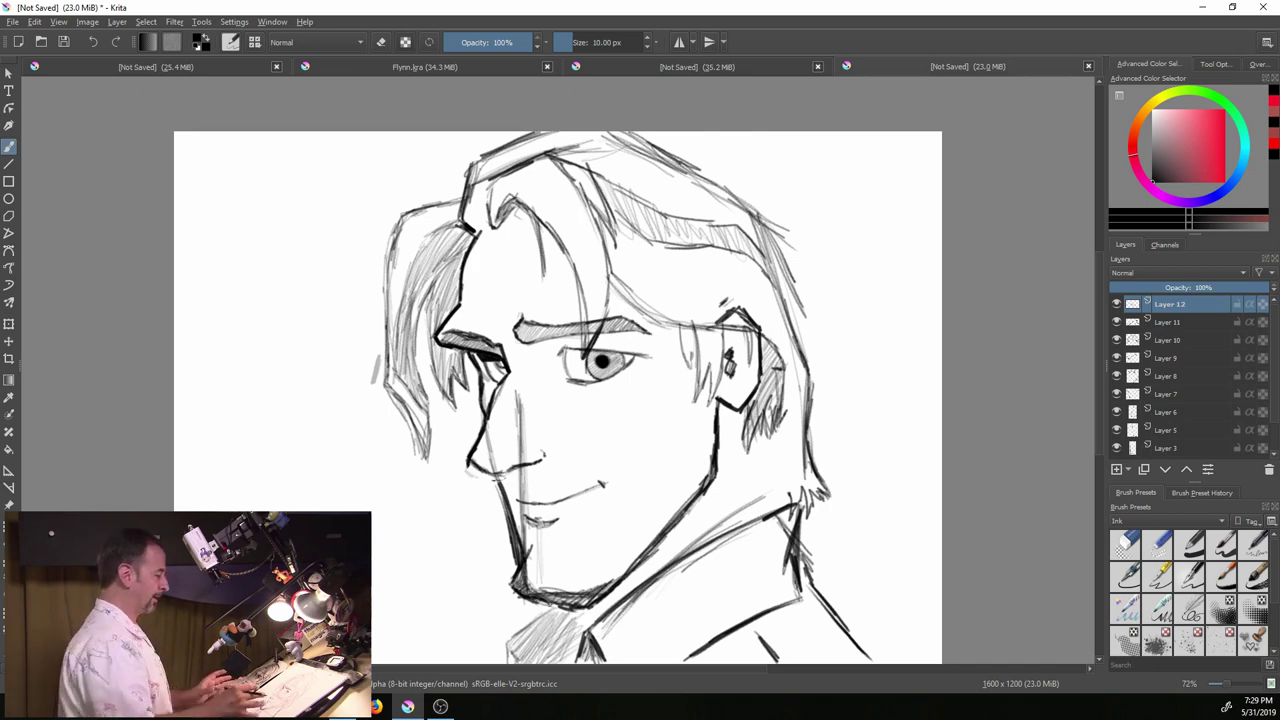
drag(560, 600, 588, 598)
drag(588, 598, 618, 588)
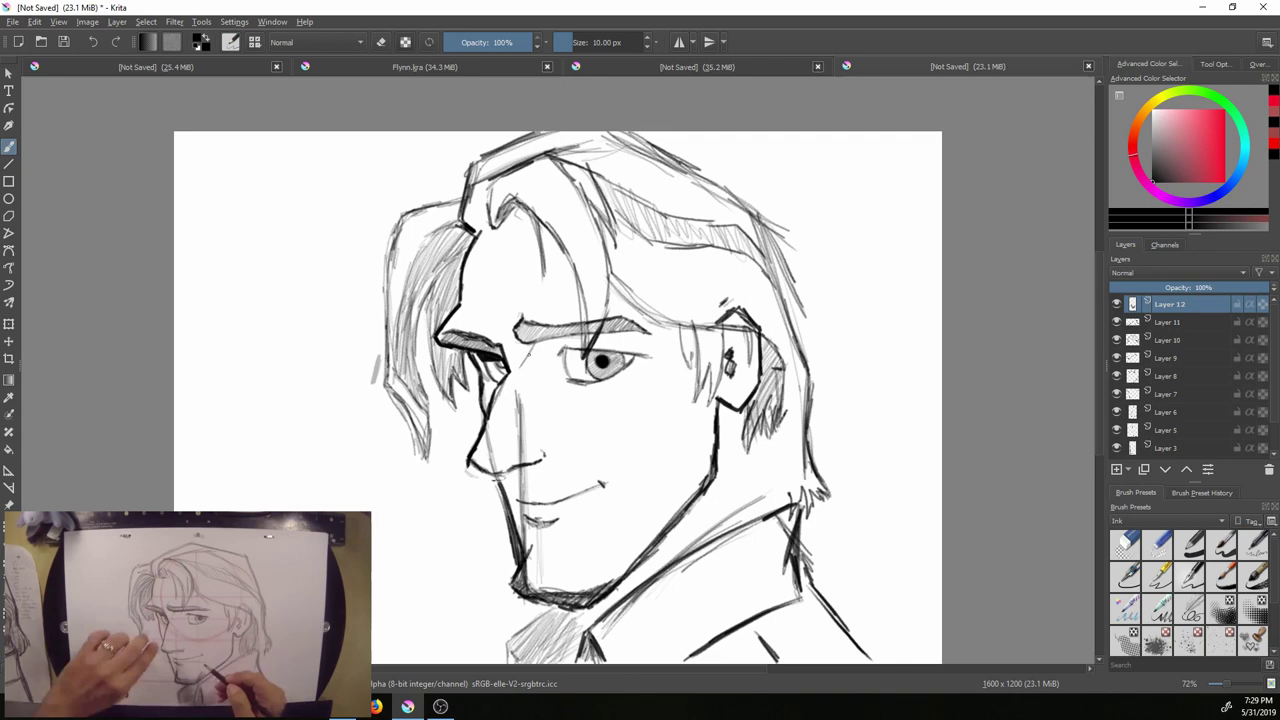
Add a new layer and hatch shadows around the near eye socket and down the side of the cheek to the jaw
key(Insert)
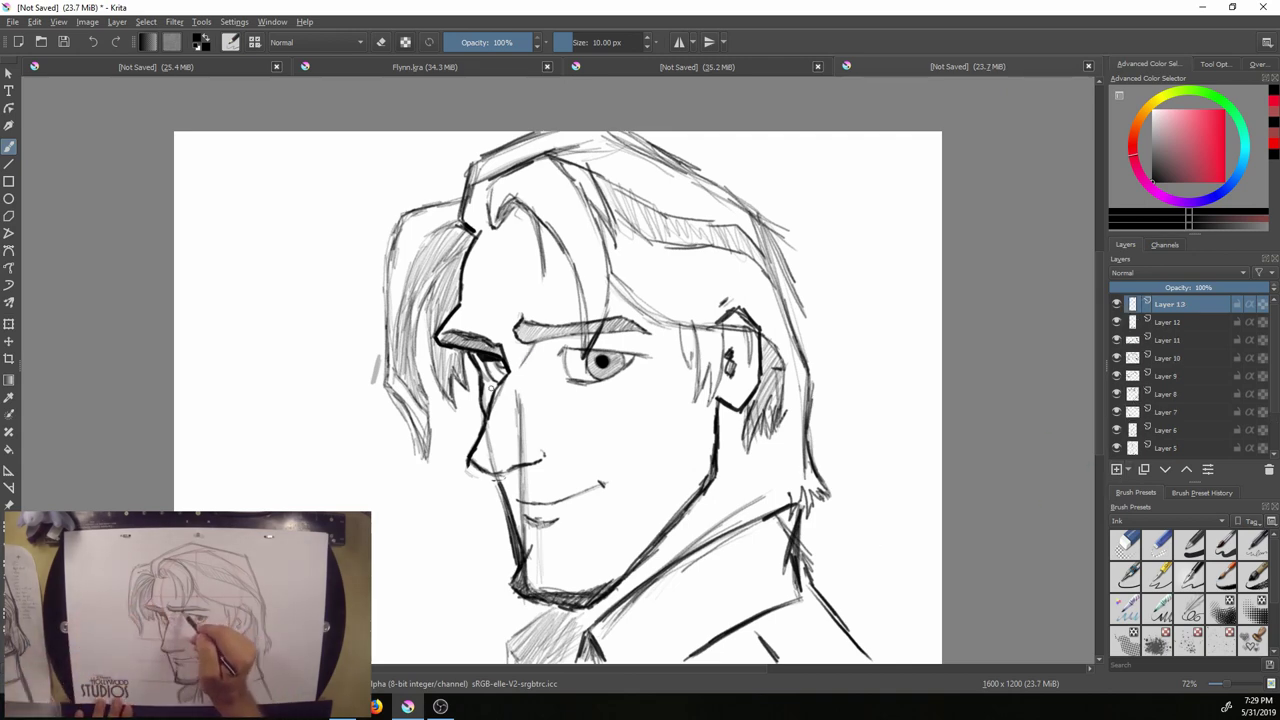
drag(520, 368, 547, 391)
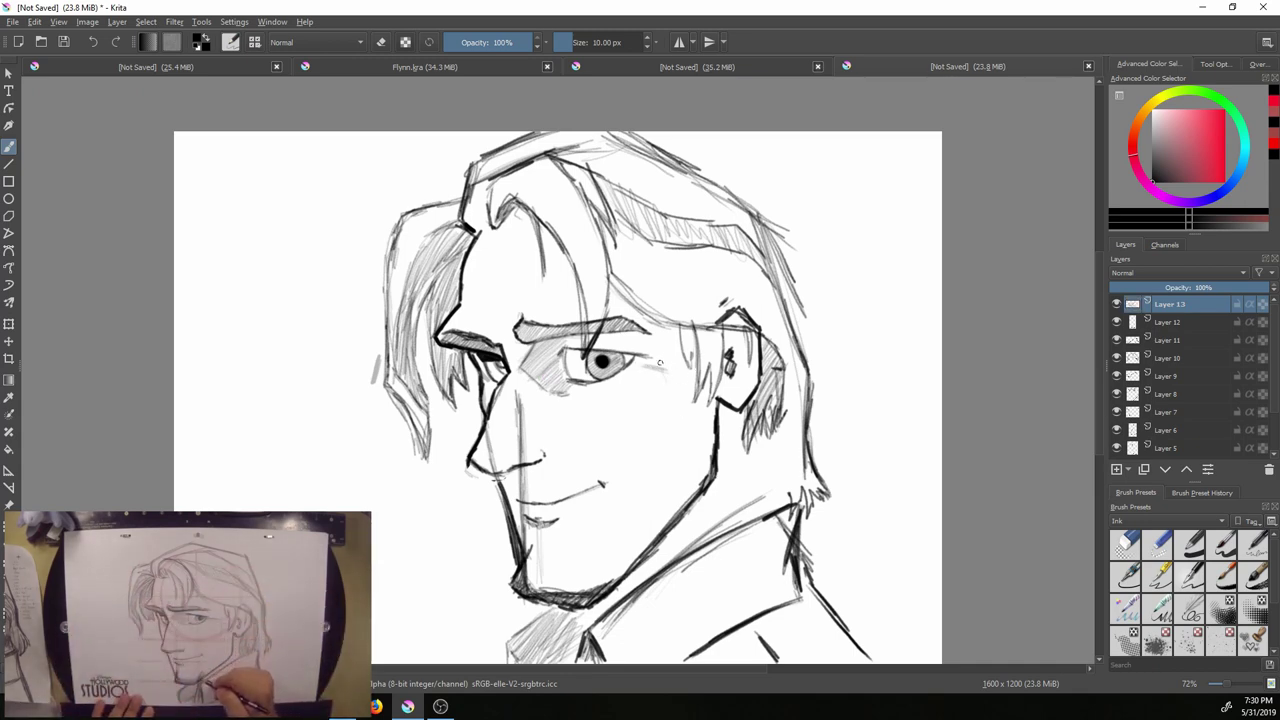
drag(667, 374, 668, 478)
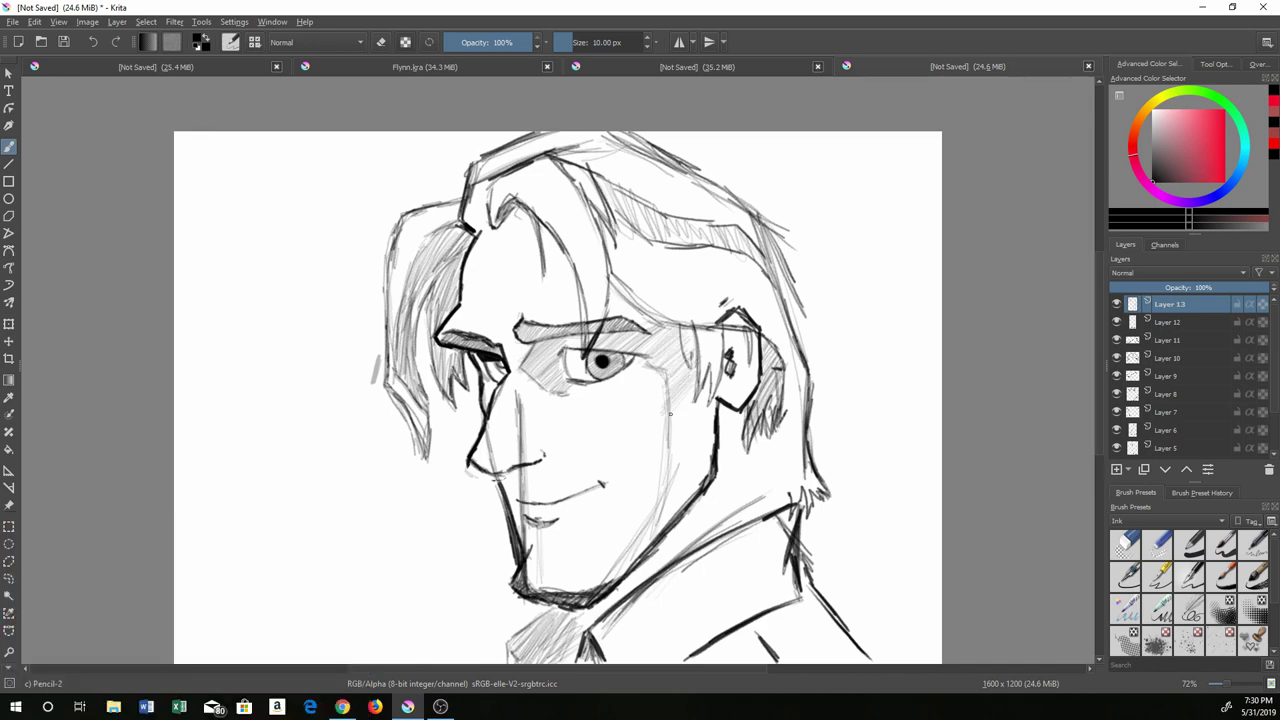
mouse_move(688, 415)
mouse_down()
mouse_move(666, 469)
mouse_move(707, 433)
mouse_move(669, 491)
mouse_move(708, 461)
mouse_move(623, 567)
mouse_up()
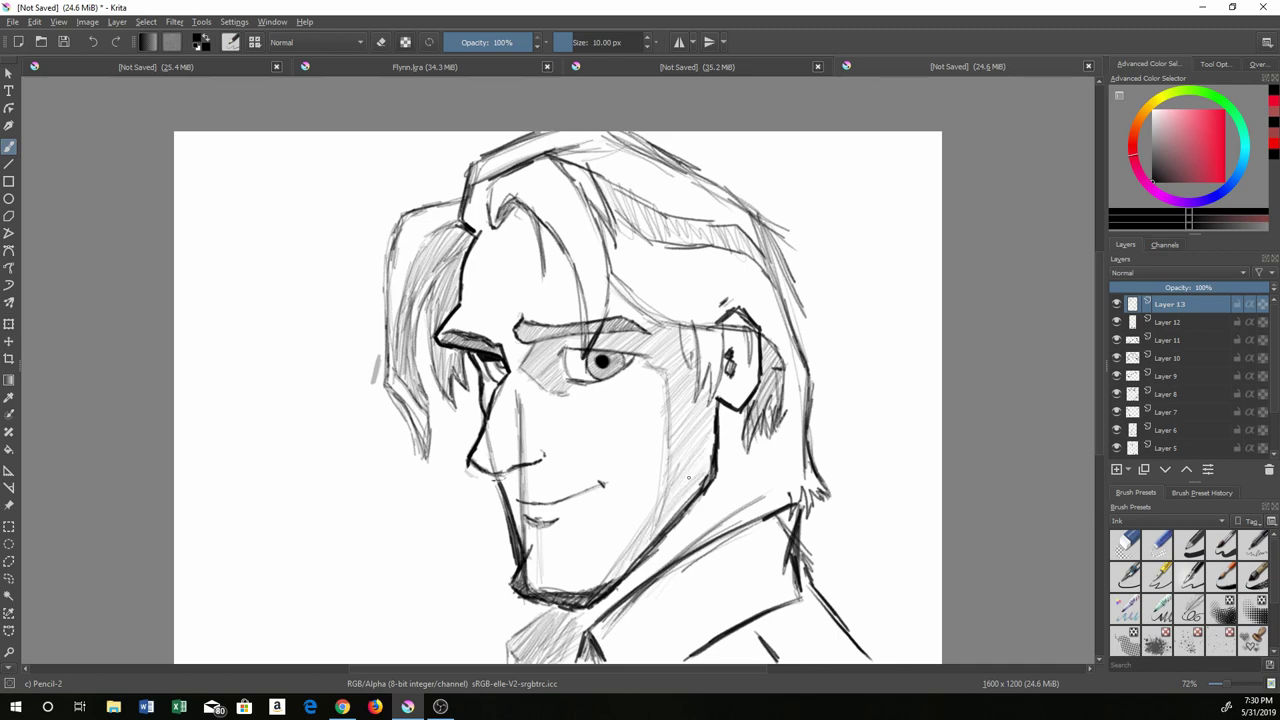
drag(702, 455, 705, 422)
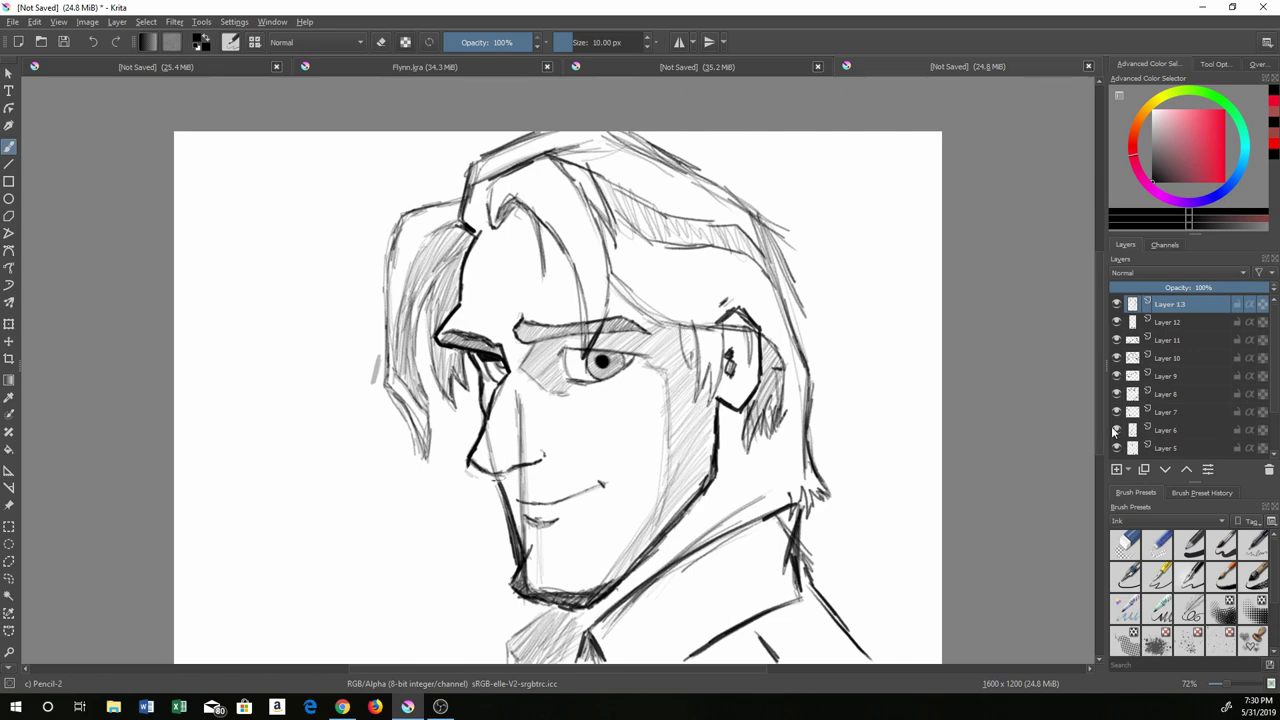
Toggle the visibility of the layers from Layer 11 down to Layer 3 to locate the leftover vertical guidelines
click(1122, 340)
click(1117, 340)
click(1117, 340)
click(1117, 358)
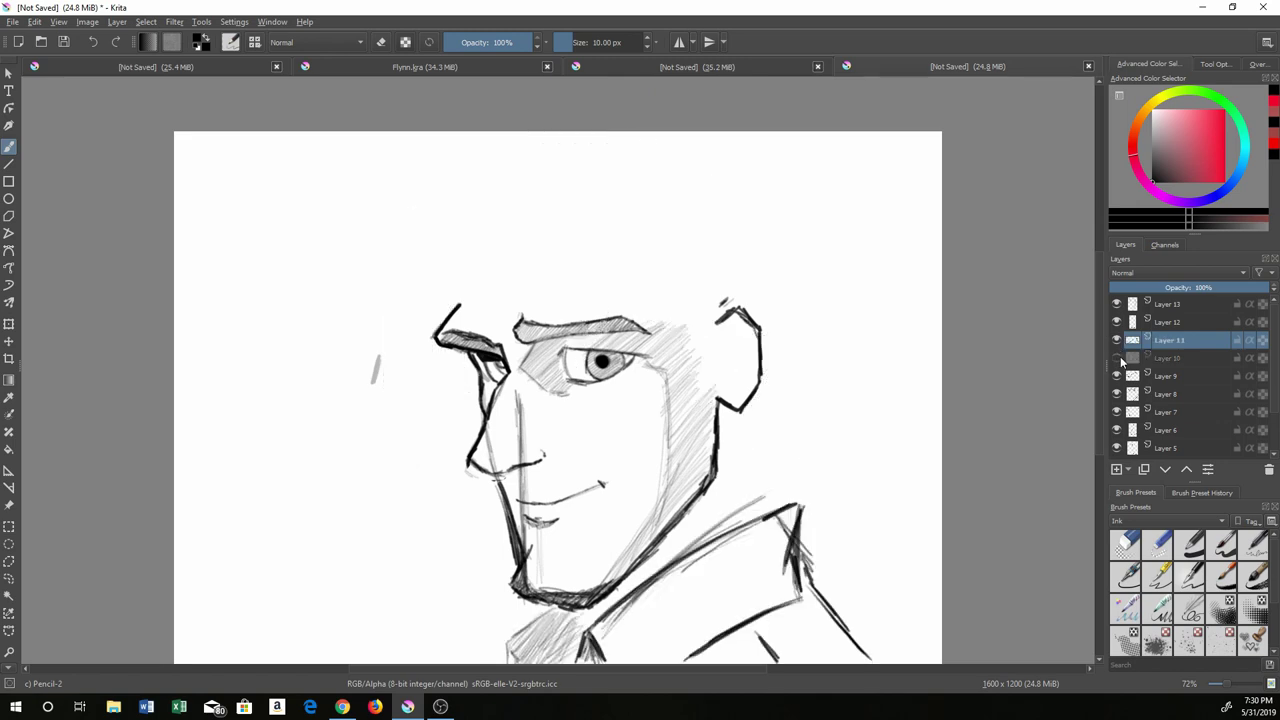
click(1117, 358)
click(1117, 430)
click(1117, 430)
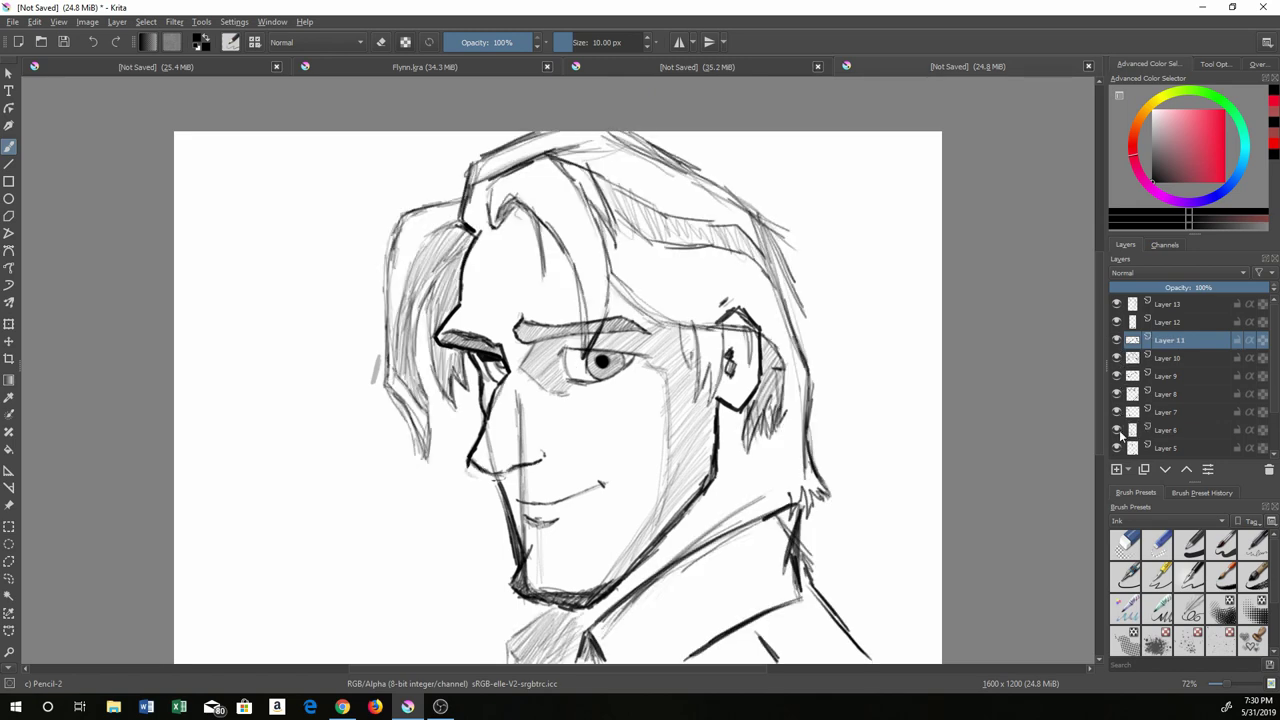
click(1117, 412)
click(1117, 412)
click(1117, 448)
click(1117, 448)
click(1117, 376)
click(1117, 376)
click(1117, 358)
click(1117, 358)
scroll(1276, 345, down, 1)
click(1118, 394)
click(1118, 394)
click(1118, 413)
click(1118, 413)
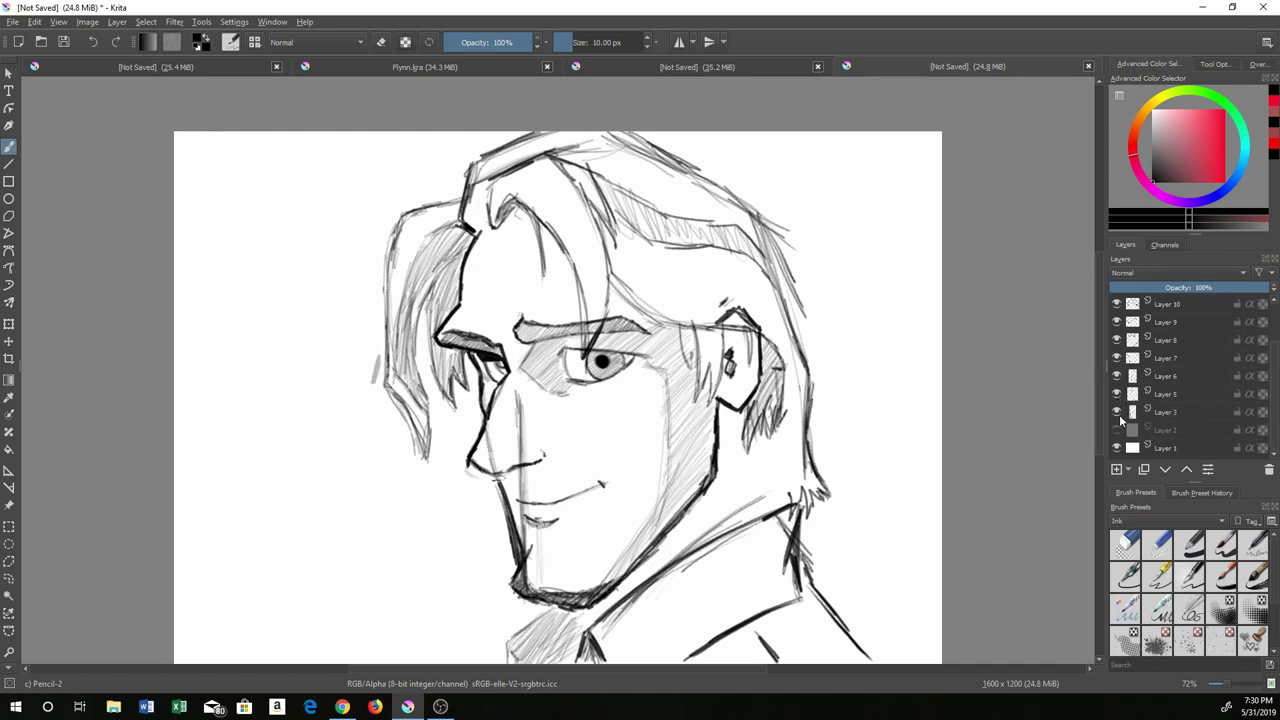
Erase the leftover vertical guidelines beside the nose and mouth on Layer 3 with the Eraser Small brush
click(1150, 414)
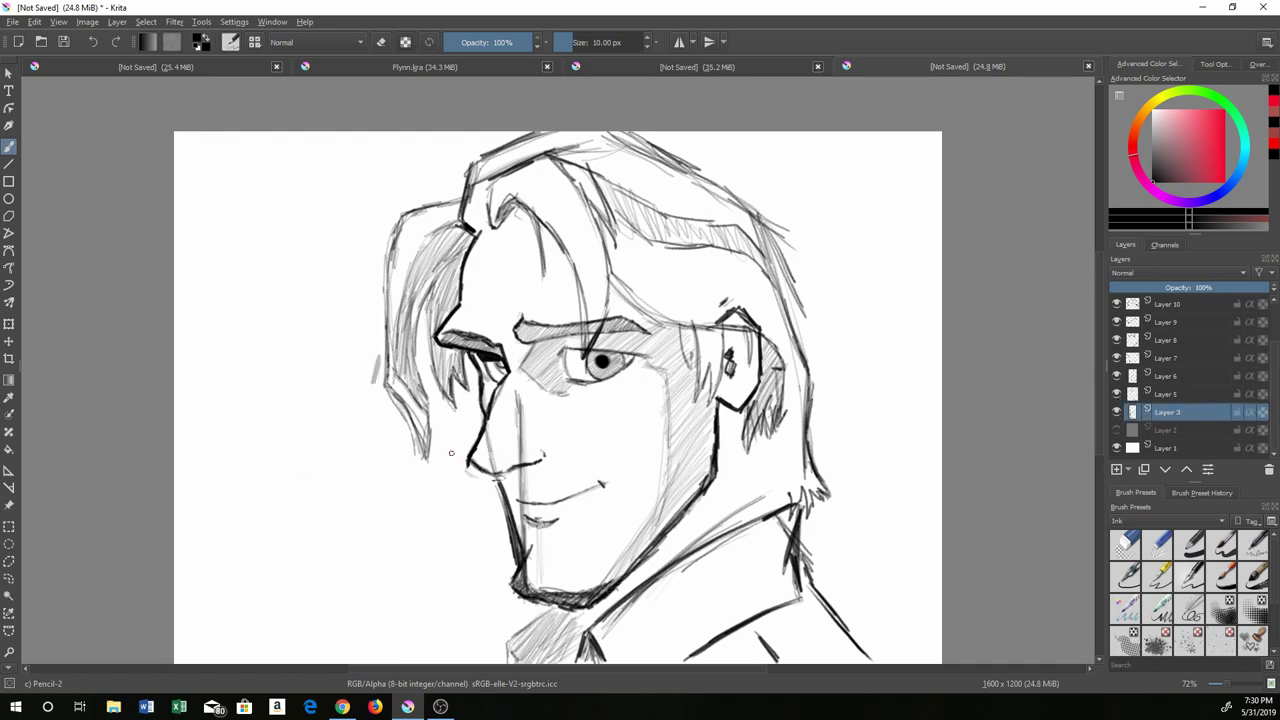
right_click(794, 354)
click(795, 265)
drag(517, 393, 528, 550)
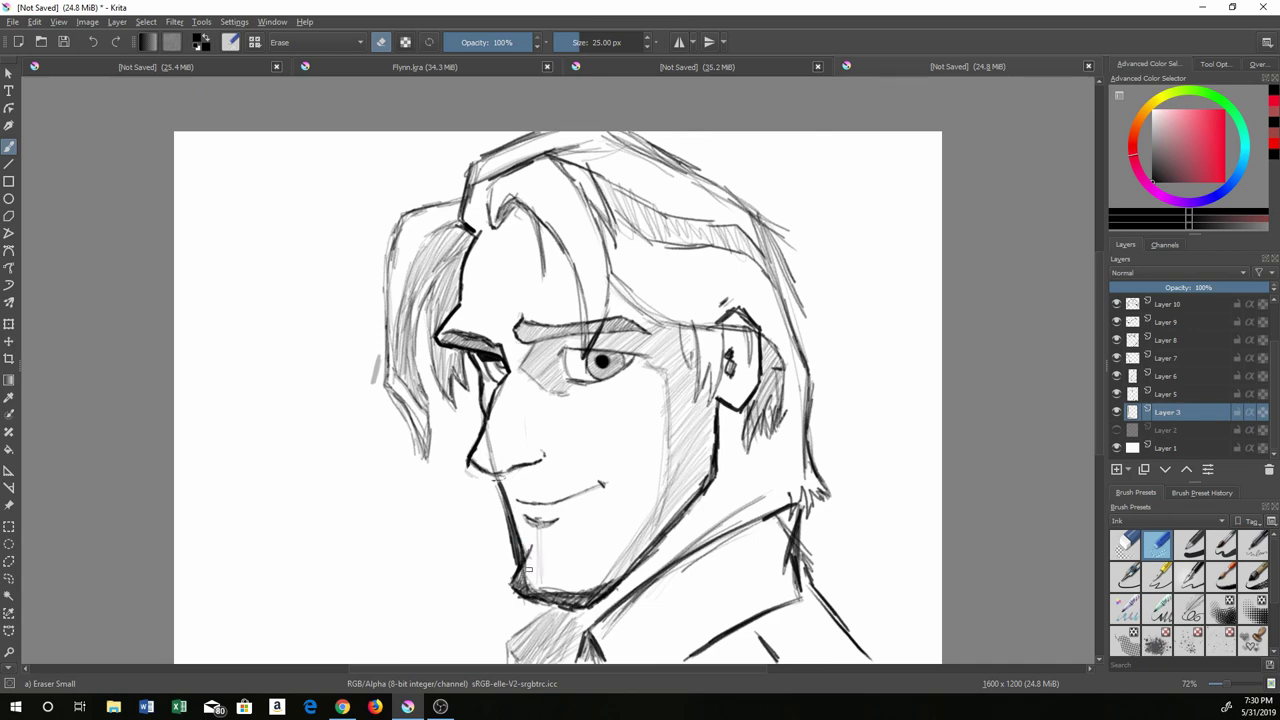
drag(530, 545, 531, 498)
Toggle Layer 5 to check what it holds and make it the active layer
click(1117, 394)
click(1117, 394)
click(1139, 400)
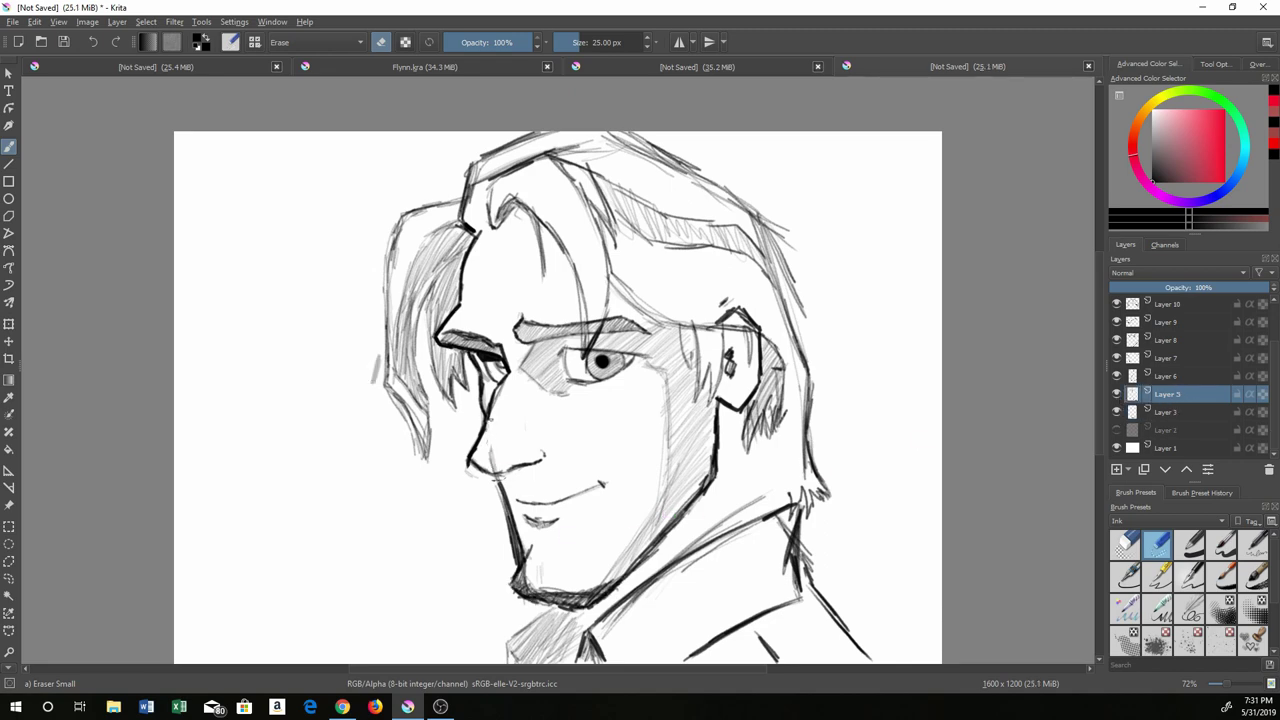